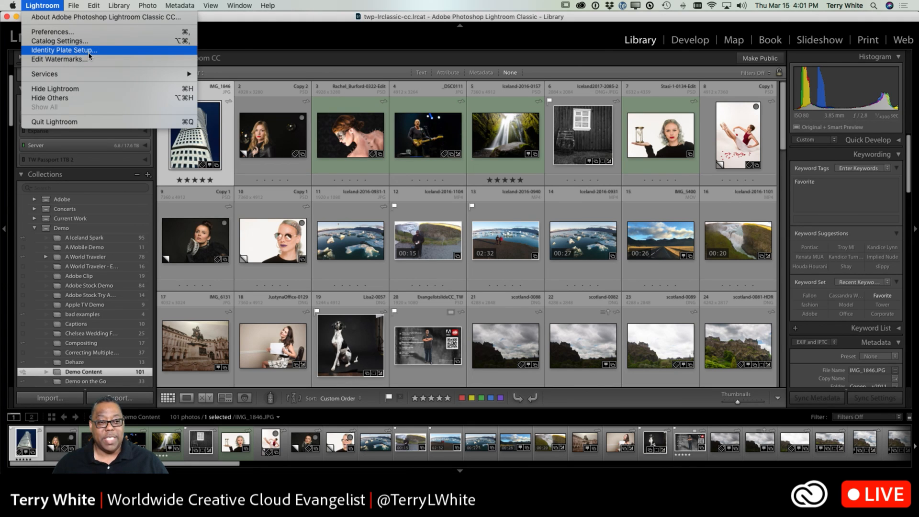
Open Identity Plate Setup and create a personalized styled text identity plate with the photography business's name.
{"action": "left_click", "coordinate": [90, 52]}
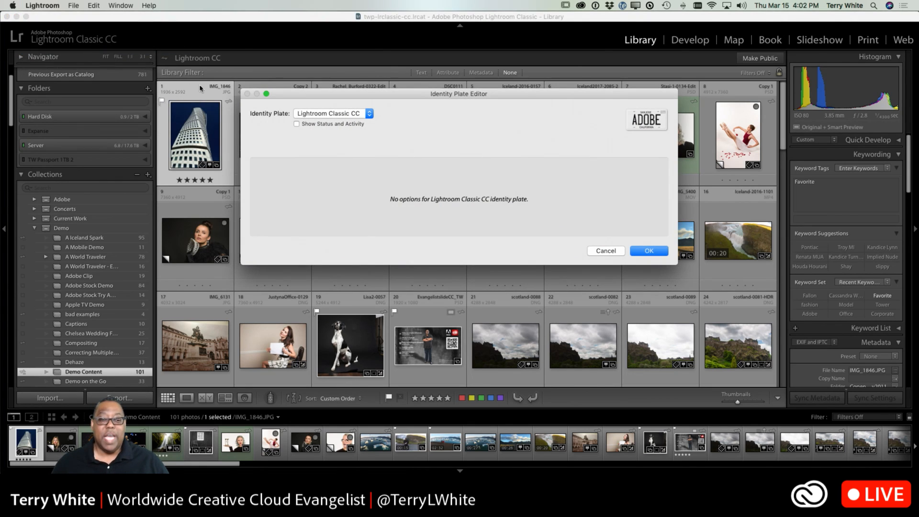
{"action": "left_click_drag", "start_coordinate": [373, 99], "coordinate": [301, 104]}
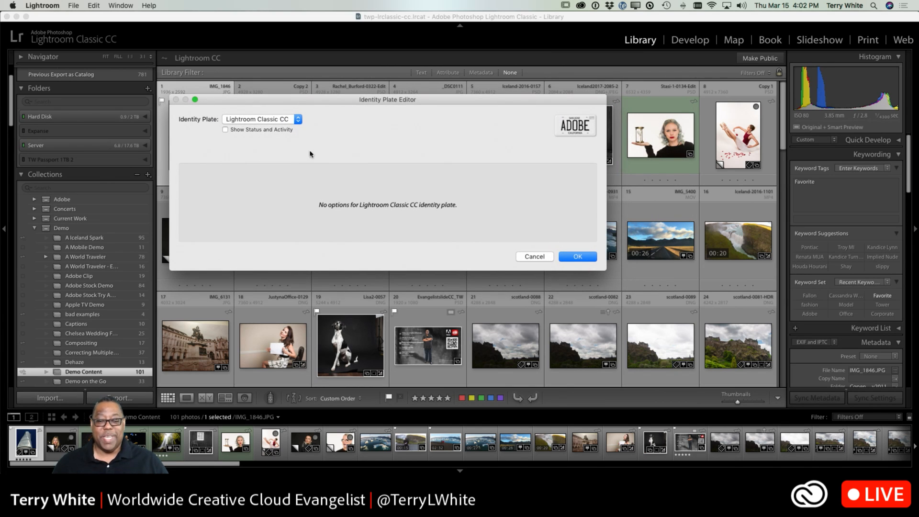
{"action": "left_click", "coordinate": [261, 122]}
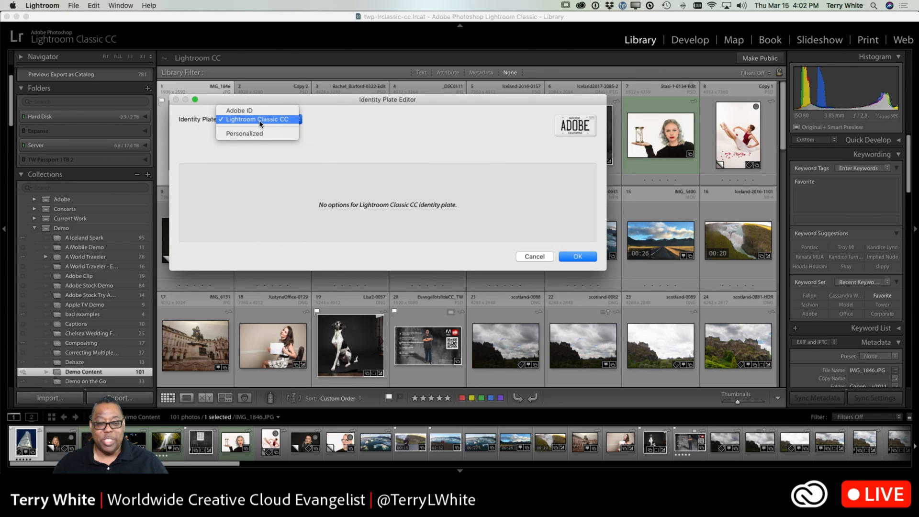
{"action": "left_click", "coordinate": [259, 136]}
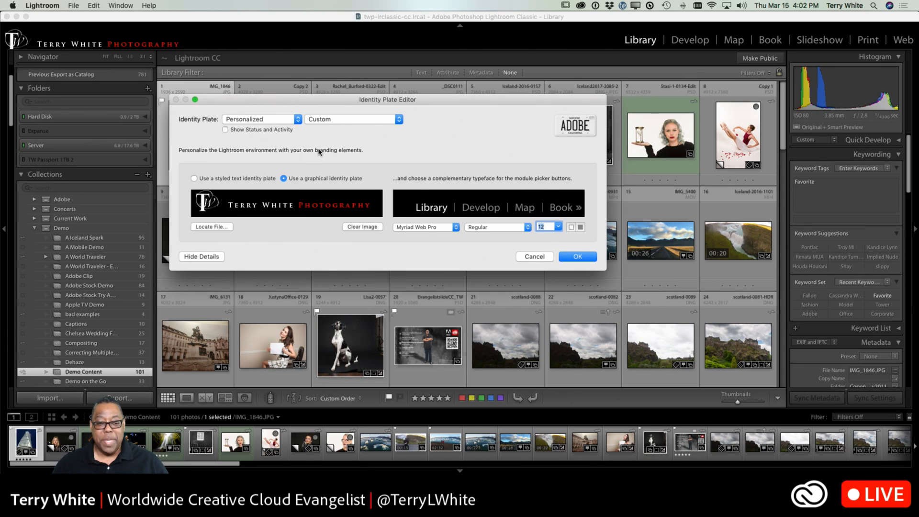
{"action": "left_click", "coordinate": [238, 181]}
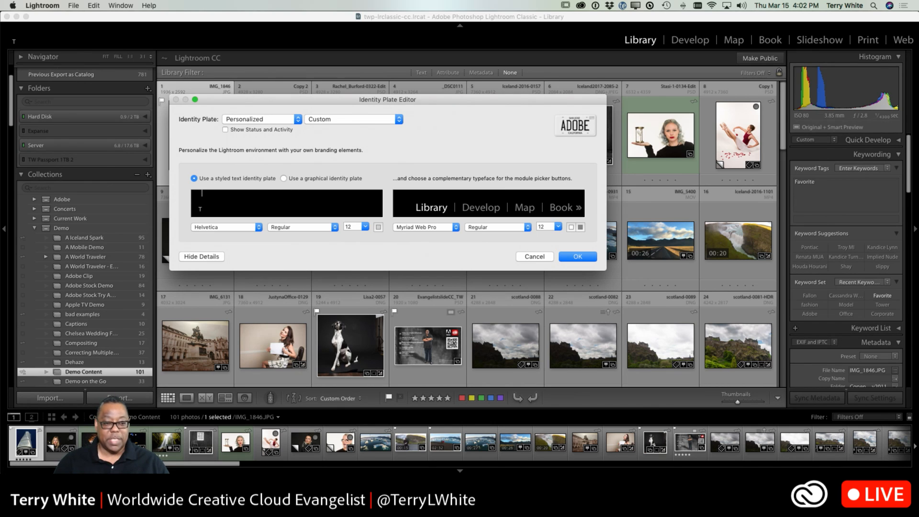
{"action": "type", "text": "Terry White Photography"}
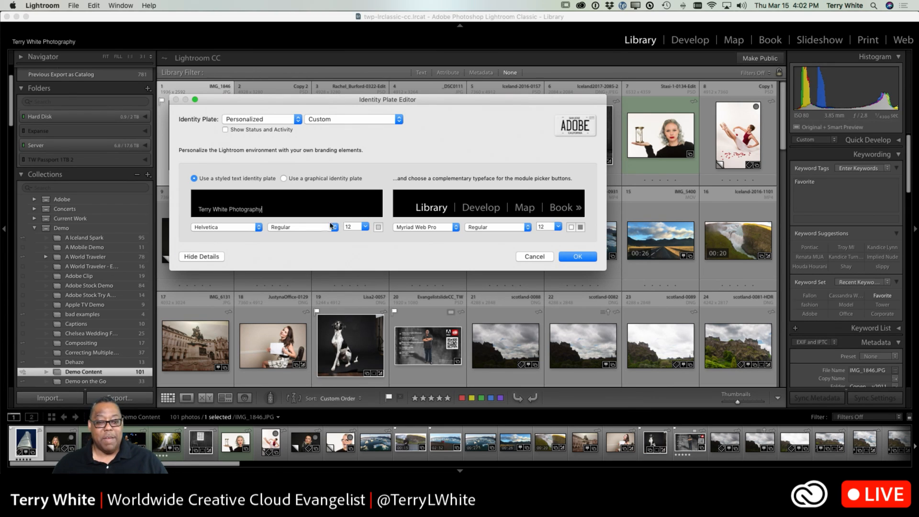
Change the typeface of the whole identity plate text to Trajan Pro.
{"action": "left_click", "coordinate": [252, 231]}
{"action": "scroll", "coordinate": [240, 292], "scroll_direction": "down", "scroll_amount": 5}
{"action": "scroll", "coordinate": [240, 292], "scroll_direction": "down", "scroll_amount": 15}
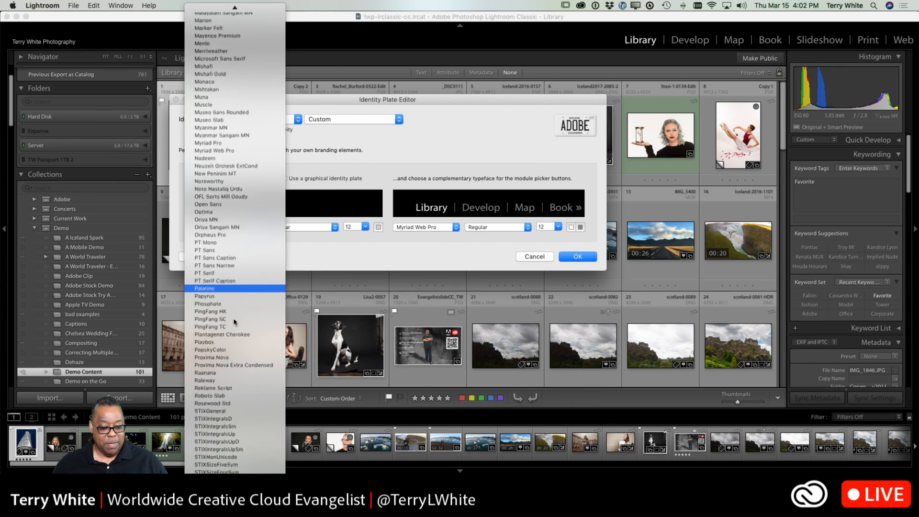
{"action": "scroll", "coordinate": [233, 331], "scroll_direction": "down", "scroll_amount": 10}
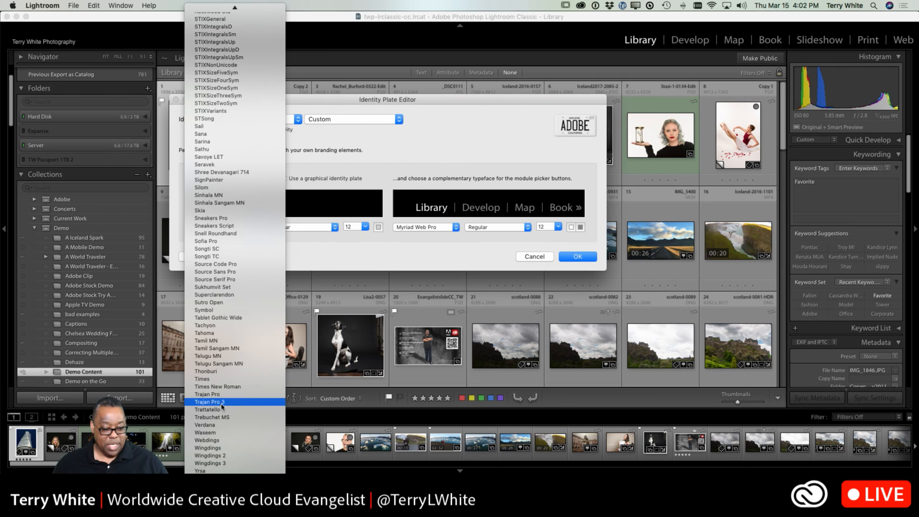
{"action": "left_click", "coordinate": [230, 394]}
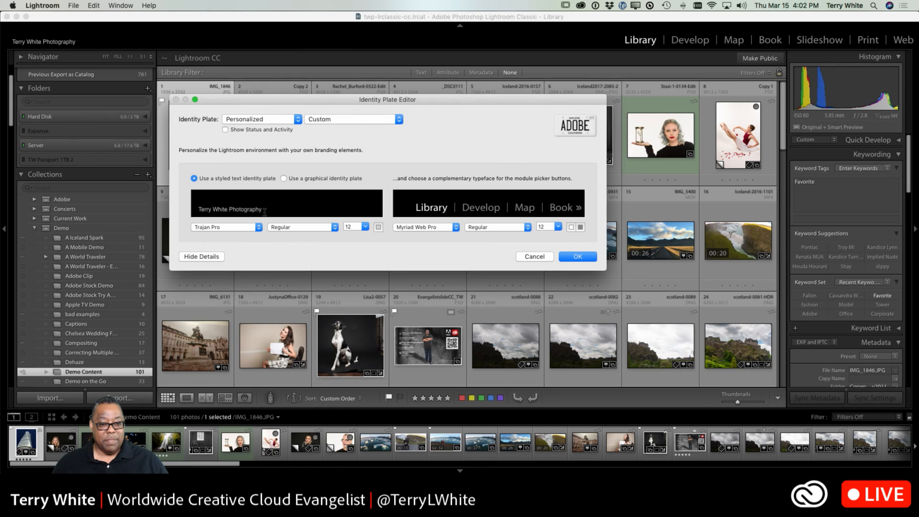
{"action": "left_click", "coordinate": [221, 228]}
{"action": "scroll", "coordinate": [220, 335], "scroll_direction": "down", "scroll_amount": 20}
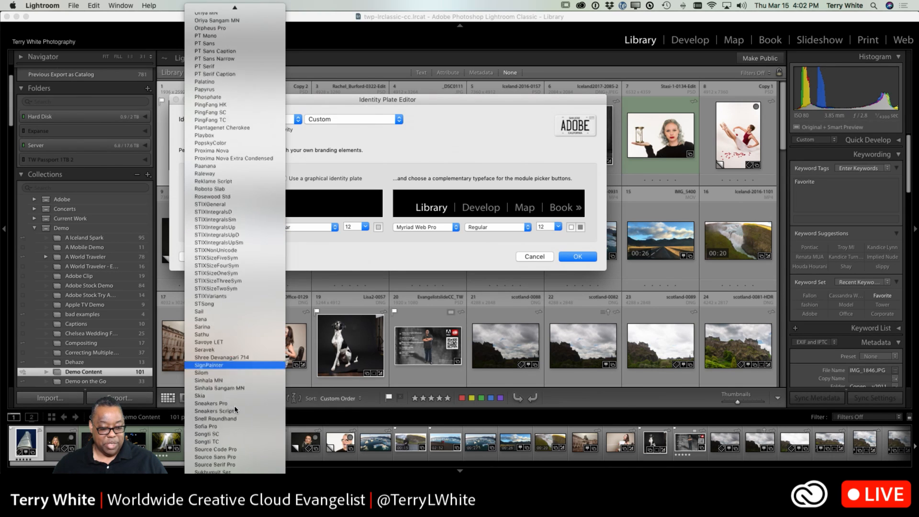
{"action": "scroll", "coordinate": [220, 467], "scroll_direction": "down", "scroll_amount": 5}
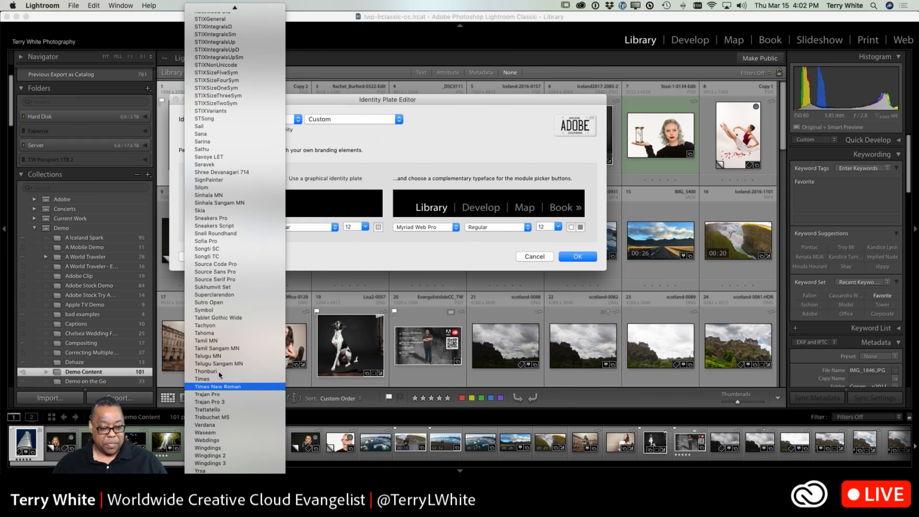
{"action": "left_click", "coordinate": [209, 395]}
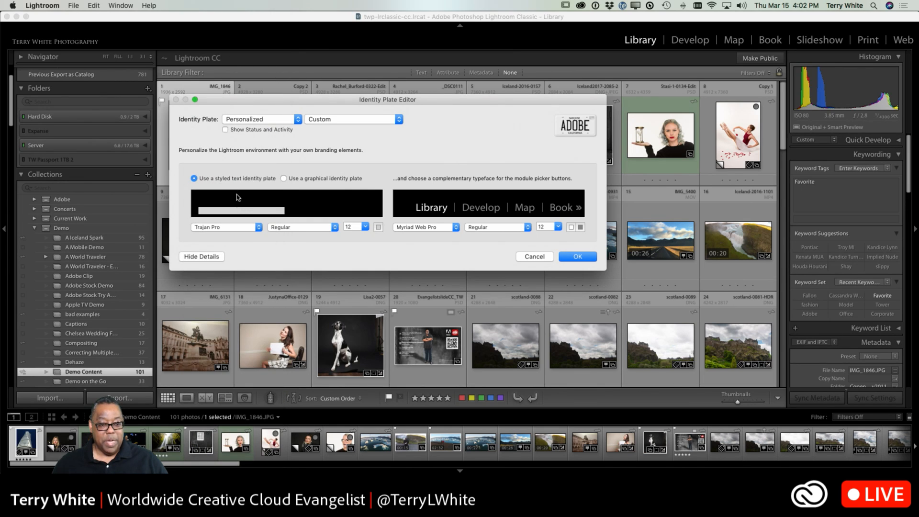
Try to set the identity plate text size to 18 without selecting the text.
{"action": "left_click", "coordinate": [240, 209]}
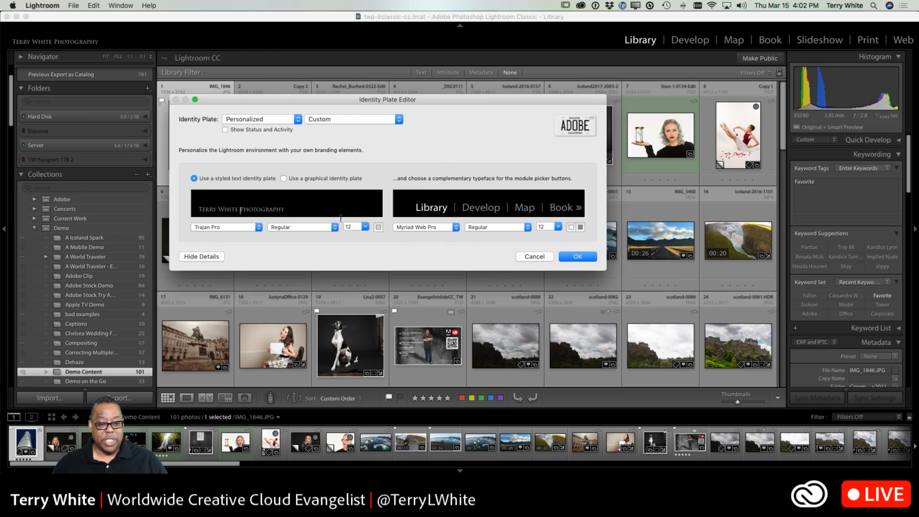
{"action": "left_click", "coordinate": [365, 227]}
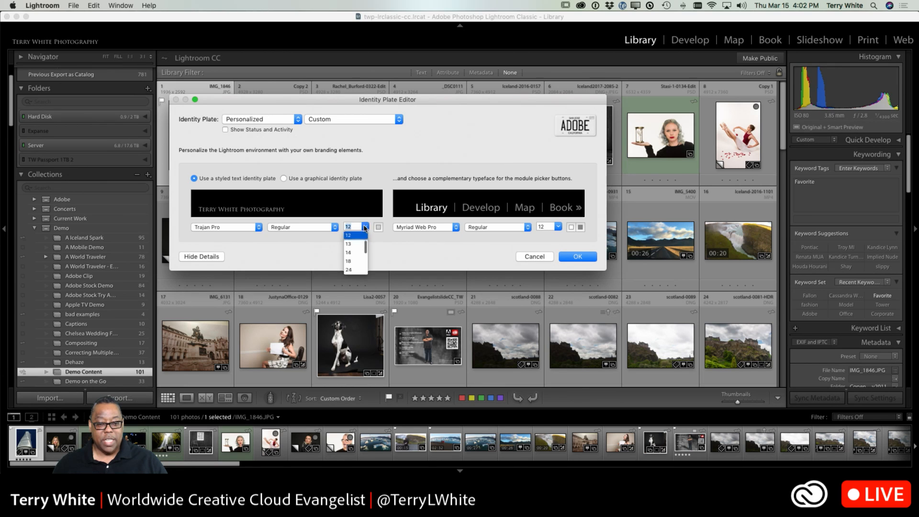
{"action": "left_click", "coordinate": [350, 261]}
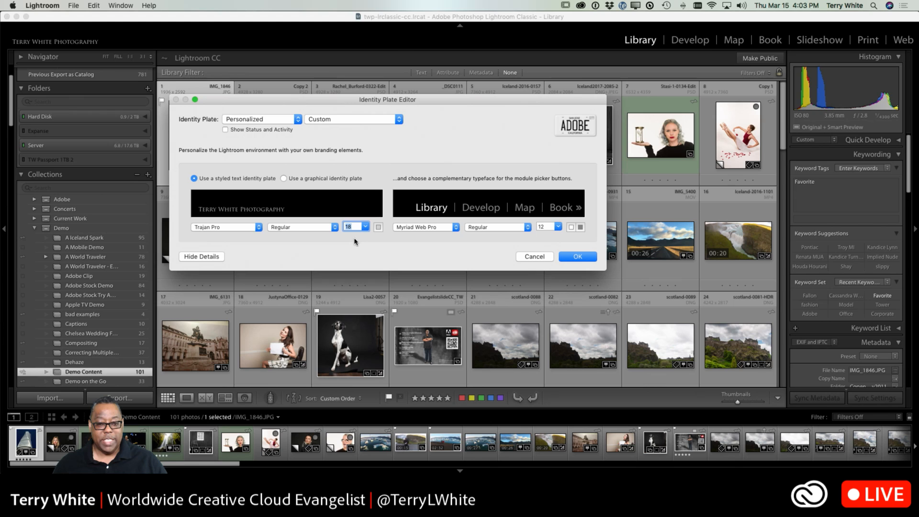
{"action": "left_click", "coordinate": [288, 210]}
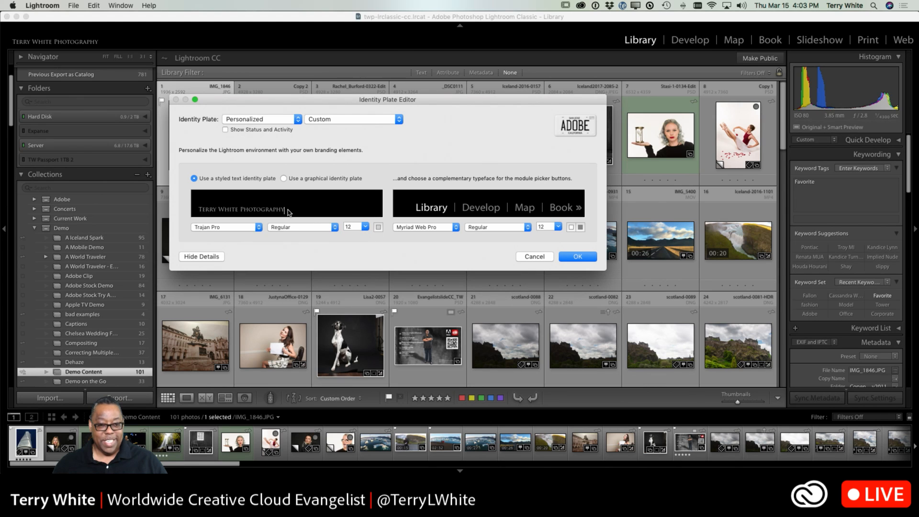
Select the whole identity plate text, try sizes 18 and 48, and set it to 36.
{"action": "left_click_drag", "start_coordinate": [286, 211], "coordinate": [180, 212]}
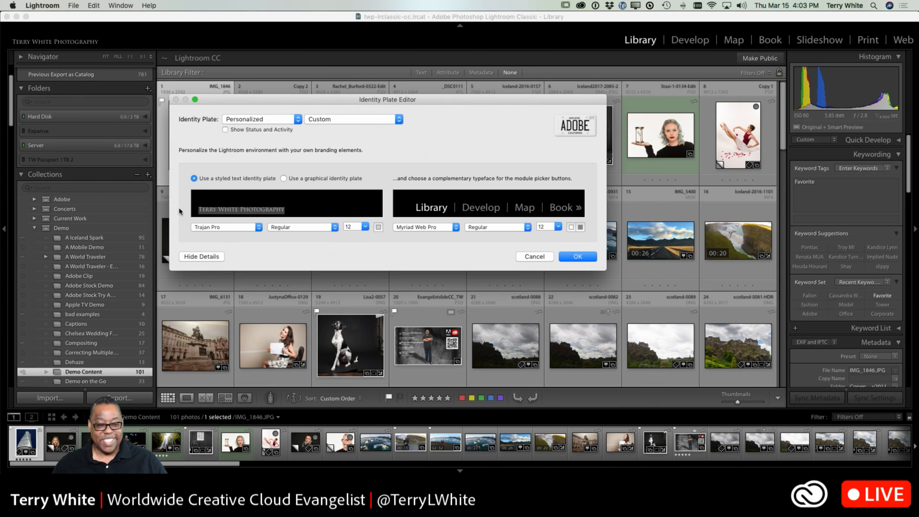
{"action": "double_click", "coordinate": [359, 226]}
{"action": "left_click", "coordinate": [365, 227]}
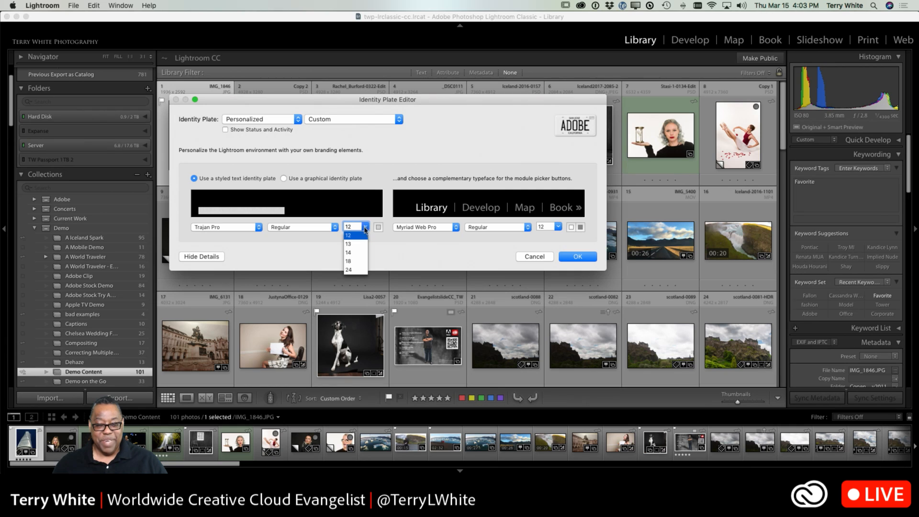
{"action": "left_click", "coordinate": [353, 263]}
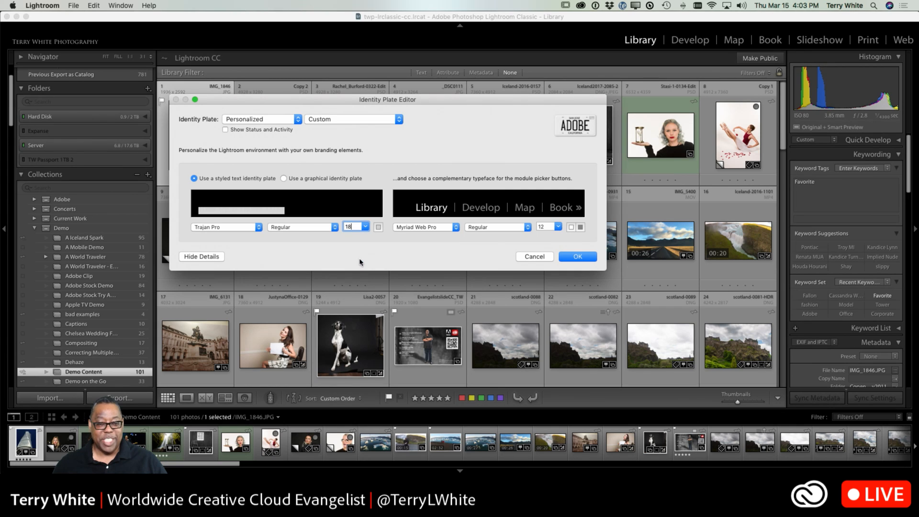
{"action": "left_click", "coordinate": [366, 228]}
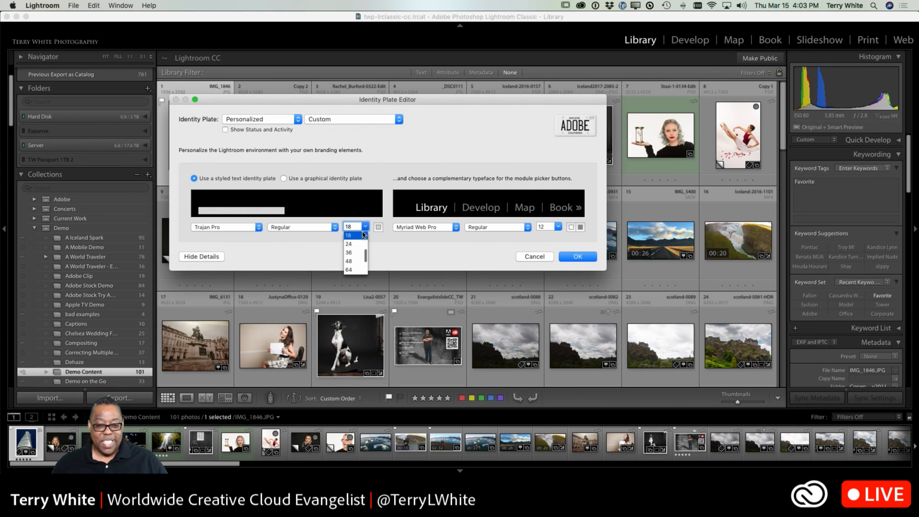
{"action": "left_click", "coordinate": [353, 264]}
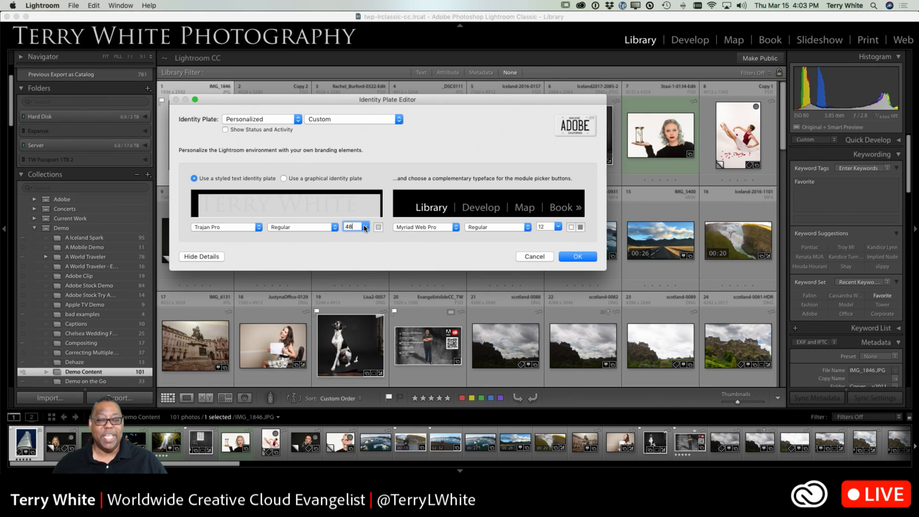
{"action": "left_click", "coordinate": [365, 228]}
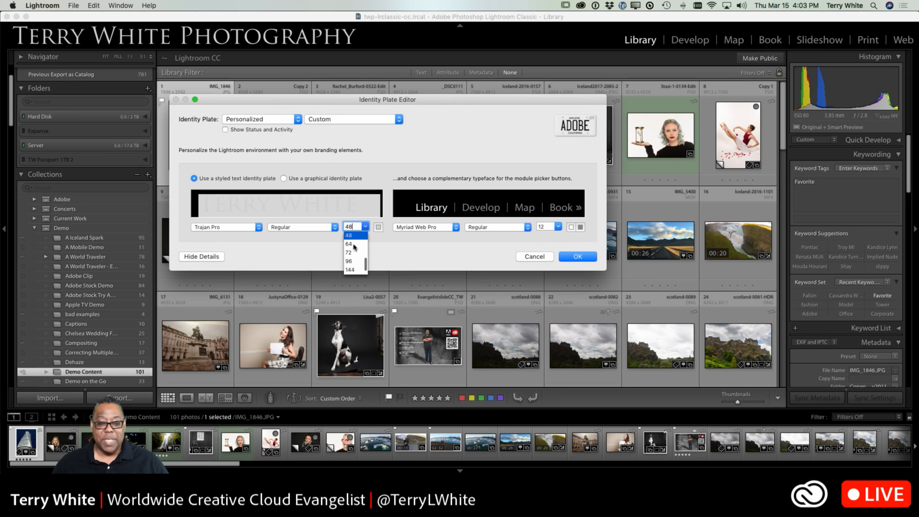
{"action": "scroll", "coordinate": [358, 237], "scroll_direction": "up", "scroll_amount": 2}
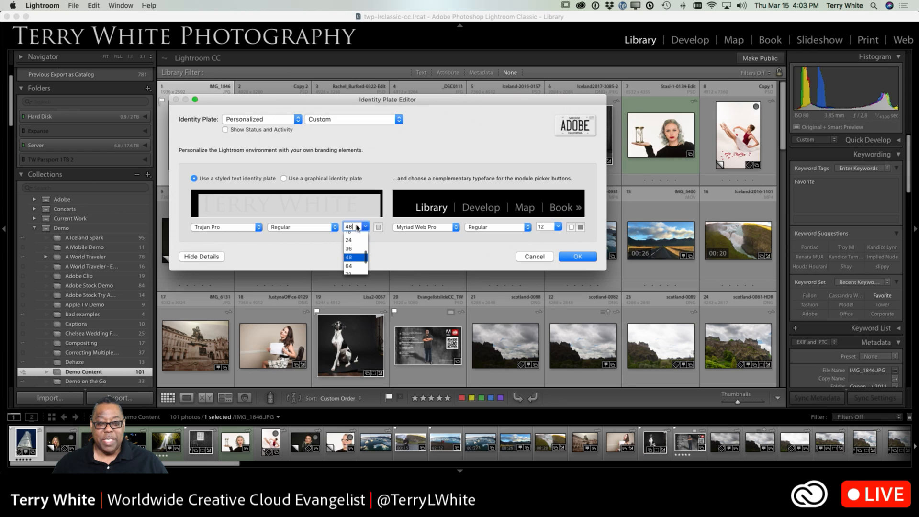
{"action": "left_click", "coordinate": [350, 249]}
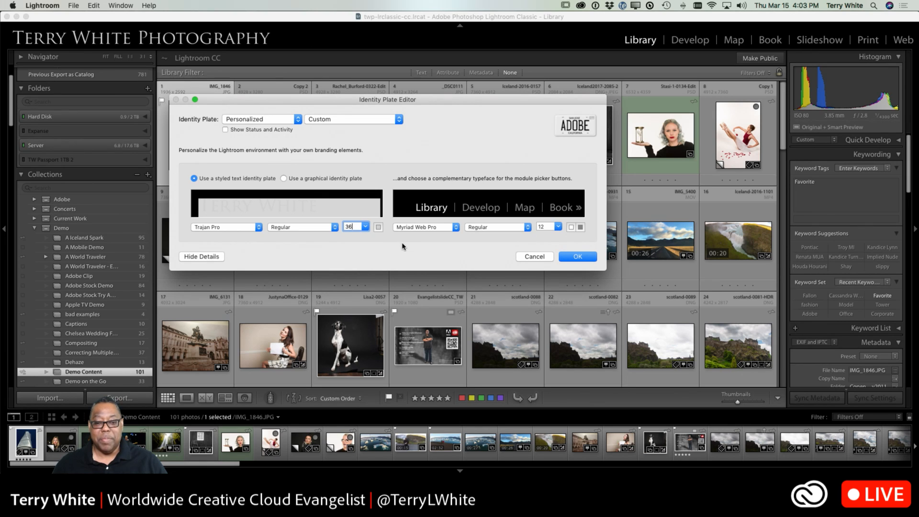
Color only the second word of the identity plate text red and close the color picker.
{"action": "left_click", "coordinate": [379, 229]}
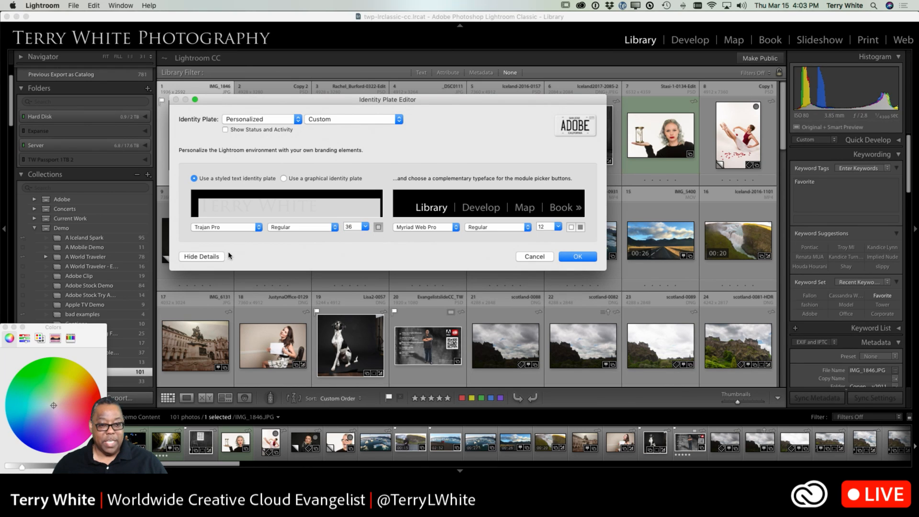
{"action": "left_click", "coordinate": [6, 327]}
{"action": "left_click", "coordinate": [307, 206]}
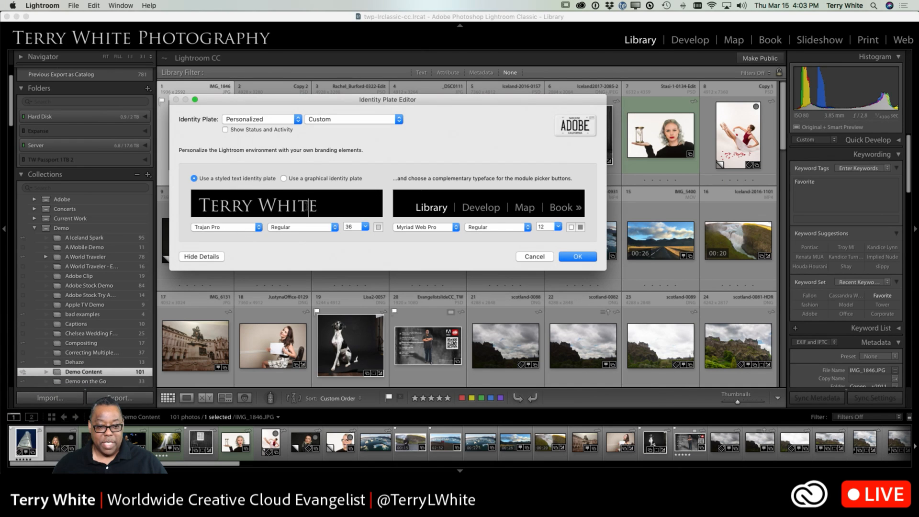
{"action": "double_click", "coordinate": [295, 211]}
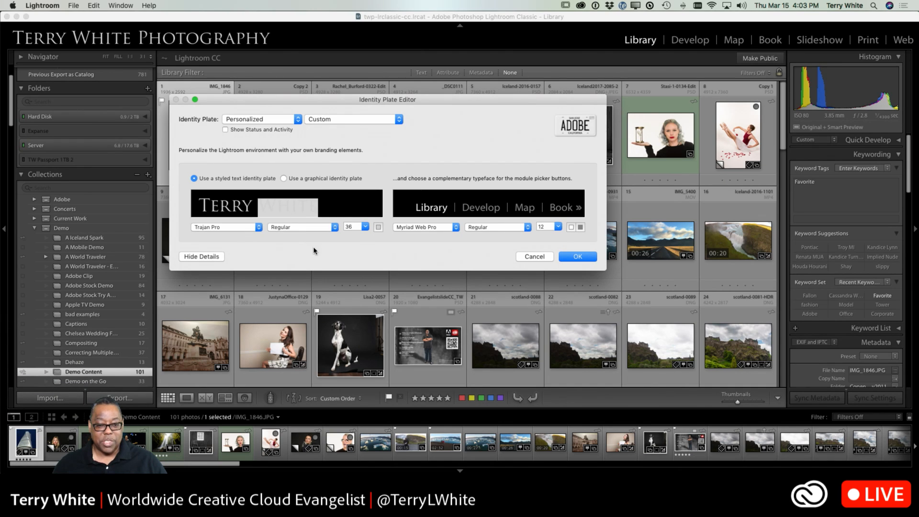
{"action": "left_click", "coordinate": [378, 227]}
{"action": "left_click", "coordinate": [96, 407]}
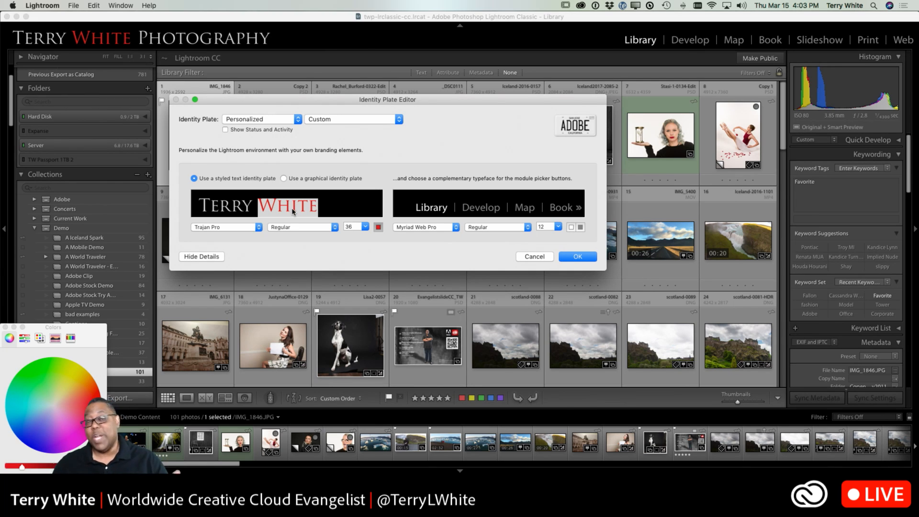
{"action": "left_click", "coordinate": [4, 327]}
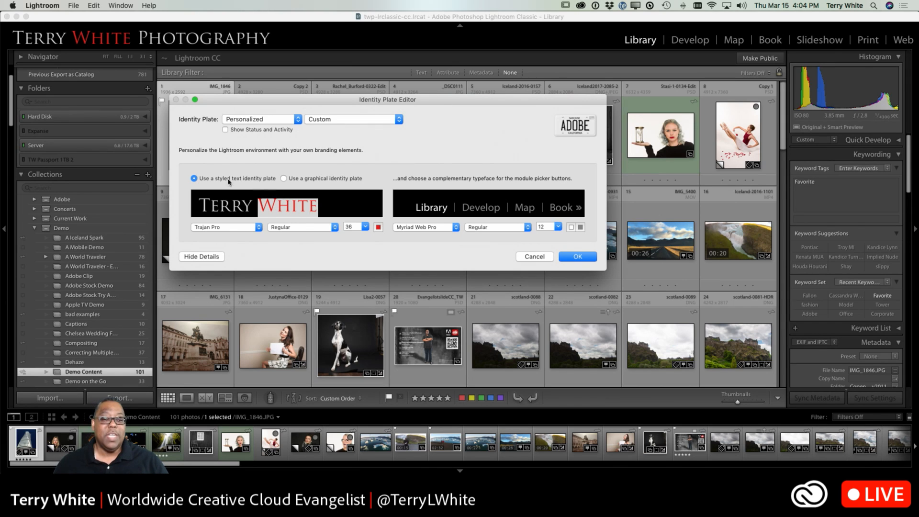
Switch to a graphical identity plate and clear its existing image.
{"action": "left_click", "coordinate": [284, 179]}
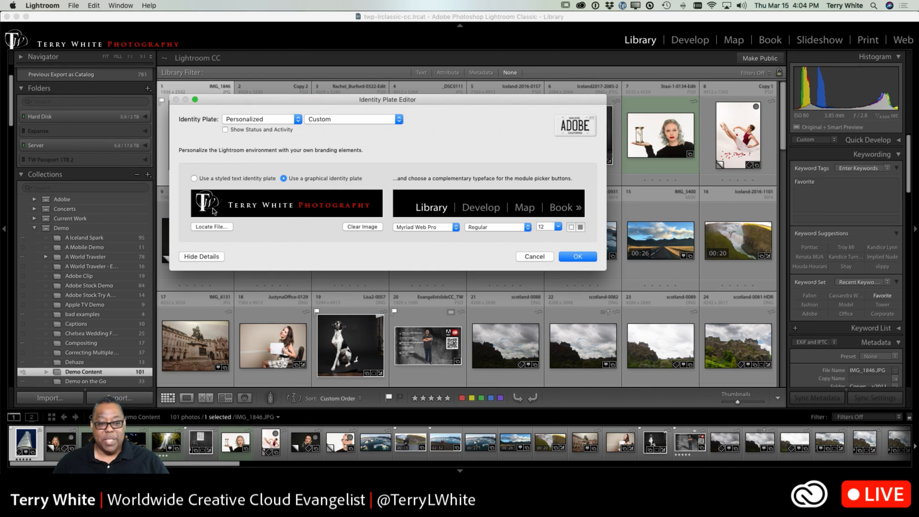
{"action": "left_click", "coordinate": [357, 227]}
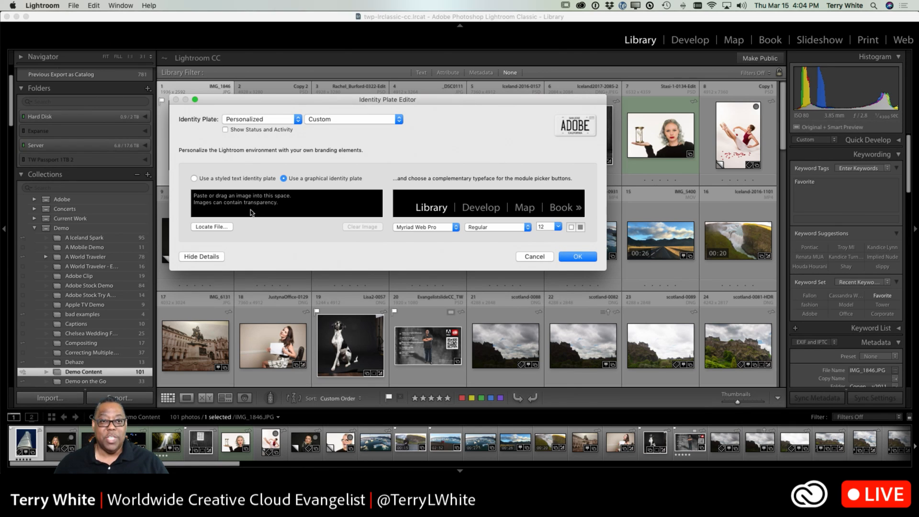
Switch to Photoshop and create a new 400 × 41 pixel document at 72 pixels/inch with transparent background contents.
{"action": "key", "text": "super+Tab"}
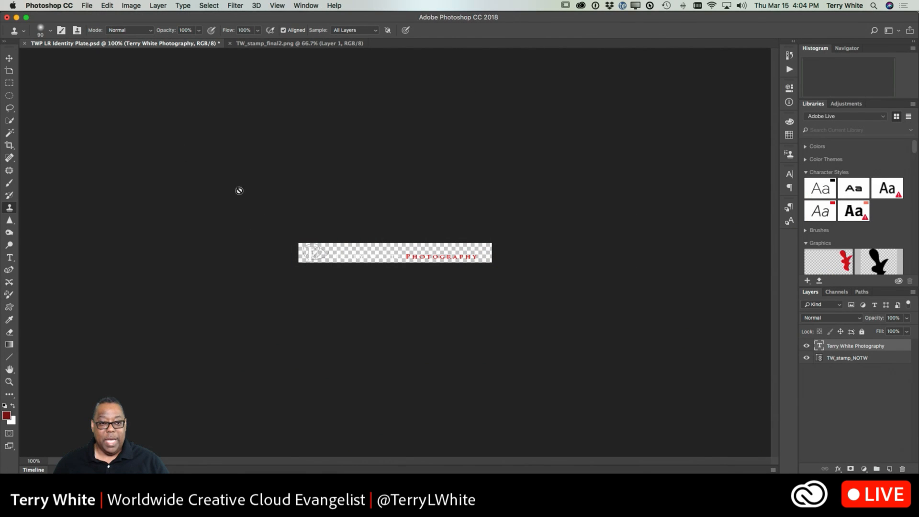
{"action": "key", "text": "super+n"}
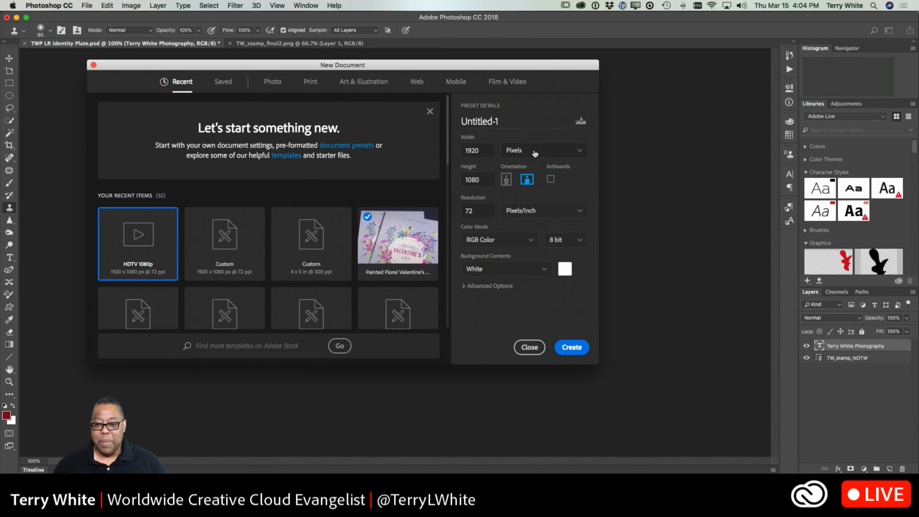
{"action": "left_click", "coordinate": [486, 151]}
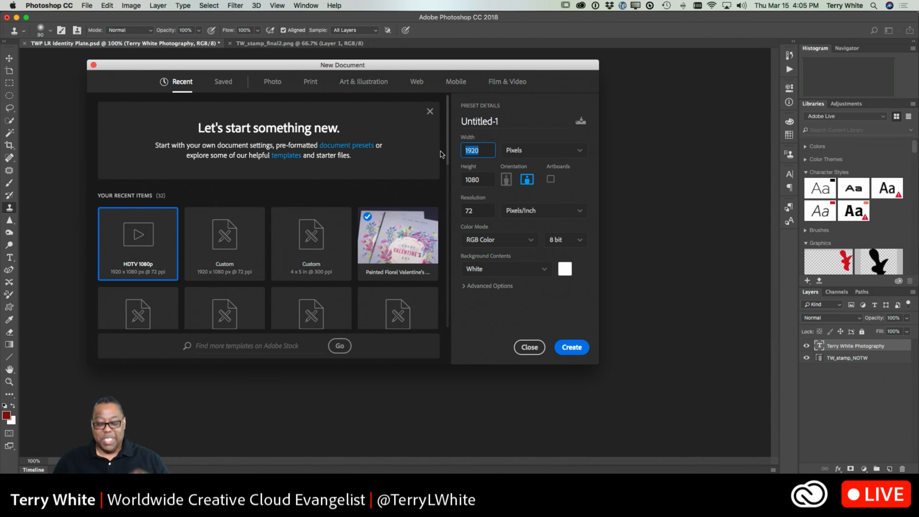
{"action": "type", "text": "400"}
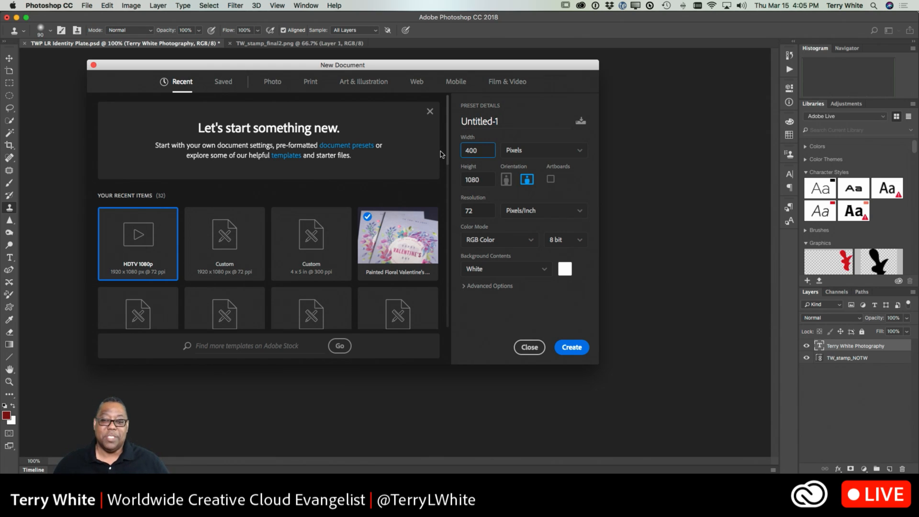
{"action": "left_click", "coordinate": [482, 179]}
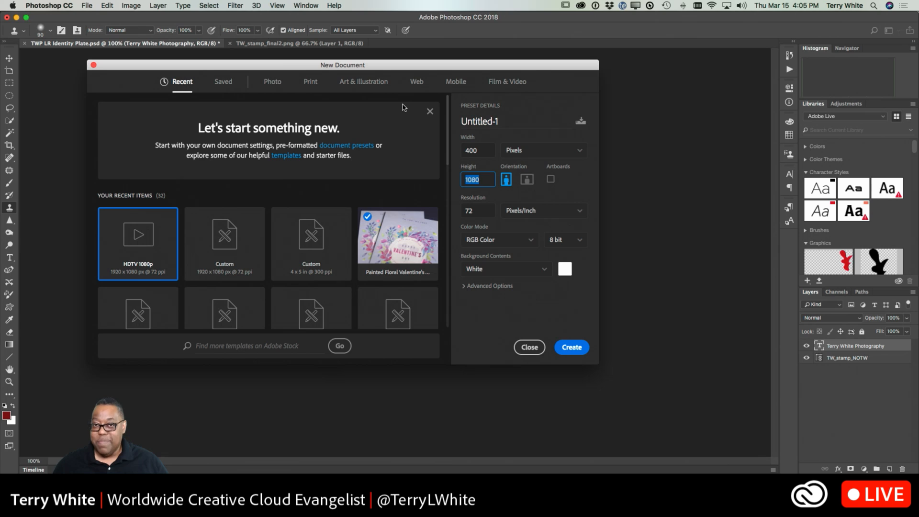
{"action": "type", "text": "41"}
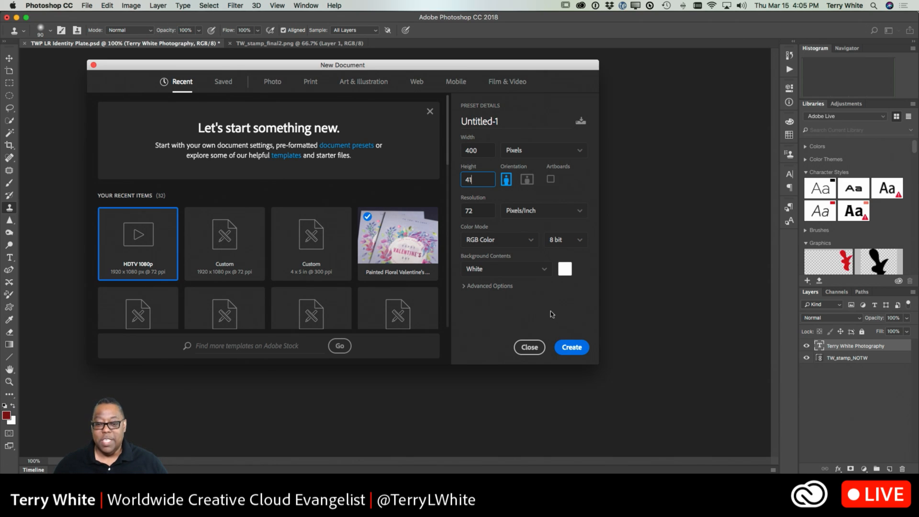
{"action": "left_click", "coordinate": [501, 274]}
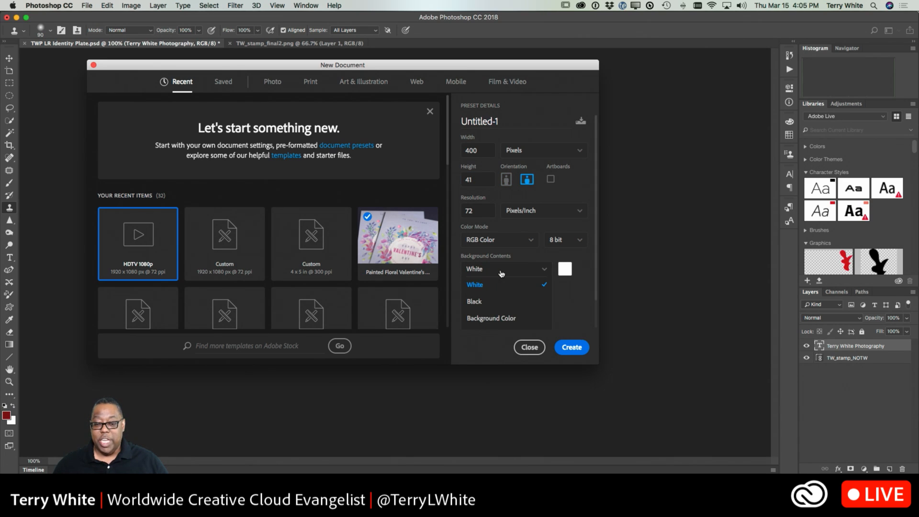
{"action": "scroll", "coordinate": [498, 318], "scroll_direction": "down", "scroll_amount": 2}
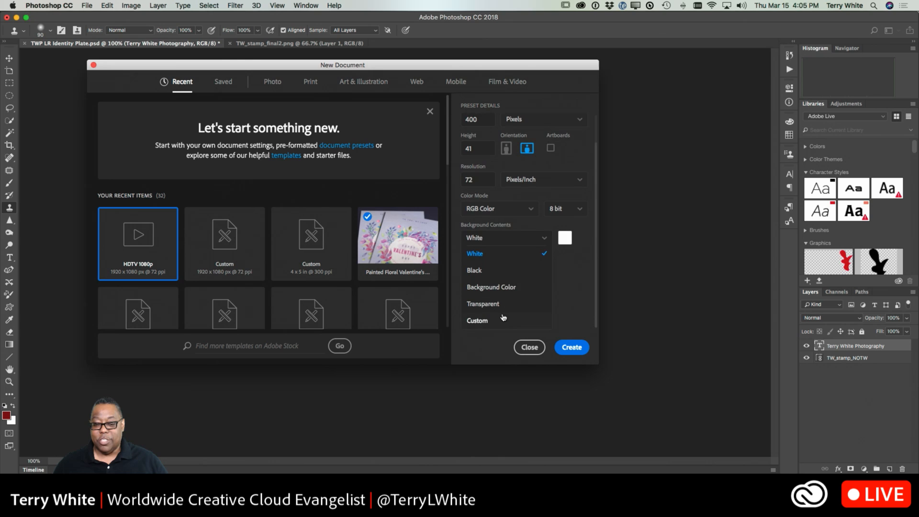
{"action": "left_click", "coordinate": [481, 307]}
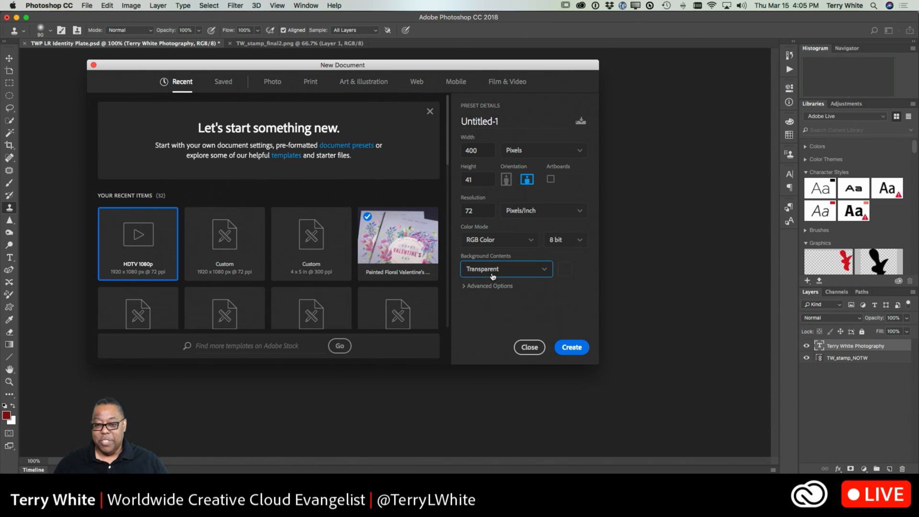
{"action": "left_click", "coordinate": [570, 348]}
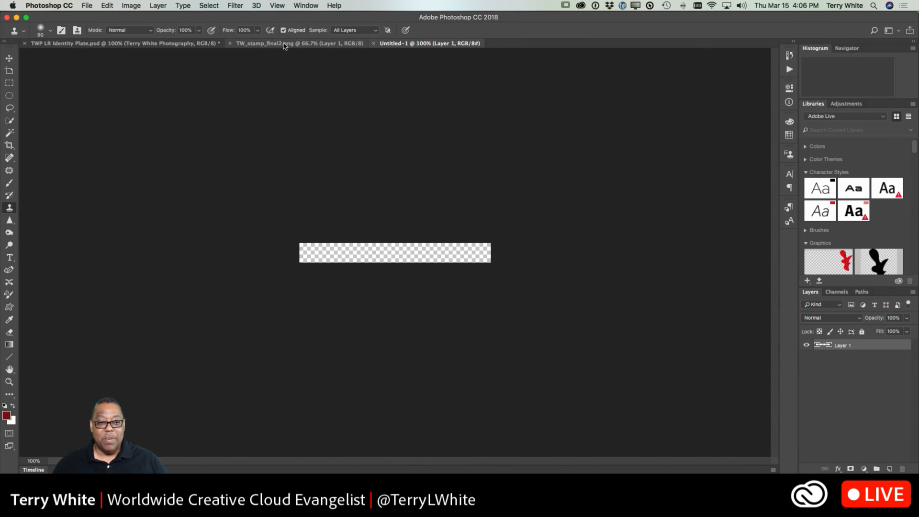
Place TW_stamp_final2.png as an embedded image and move it to the left end of the canvas, at X 28 px.
{"action": "left_click", "coordinate": [10, 58]}
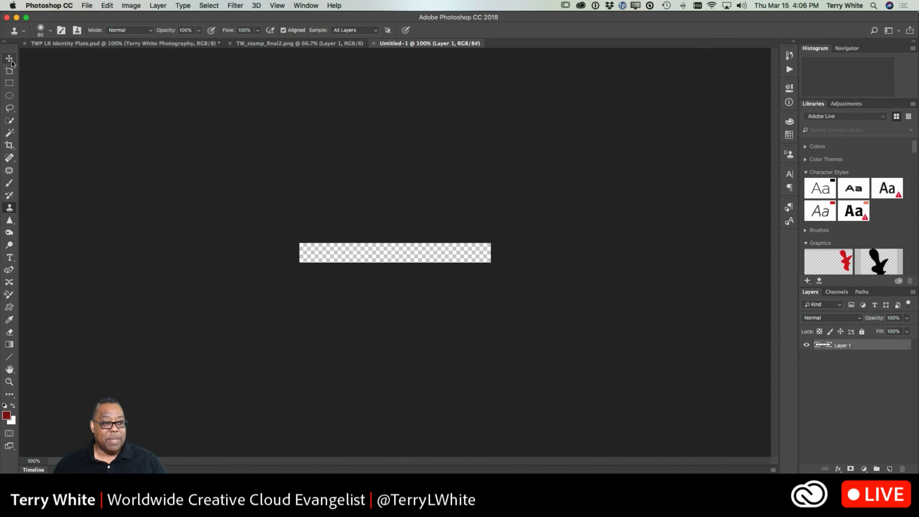
{"action": "left_click", "coordinate": [87, 6]}
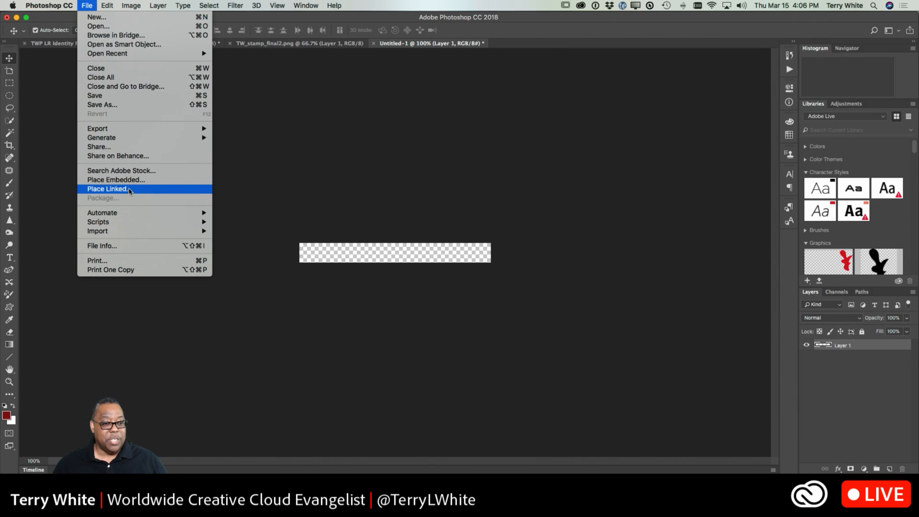
{"action": "left_click", "coordinate": [116, 180]}
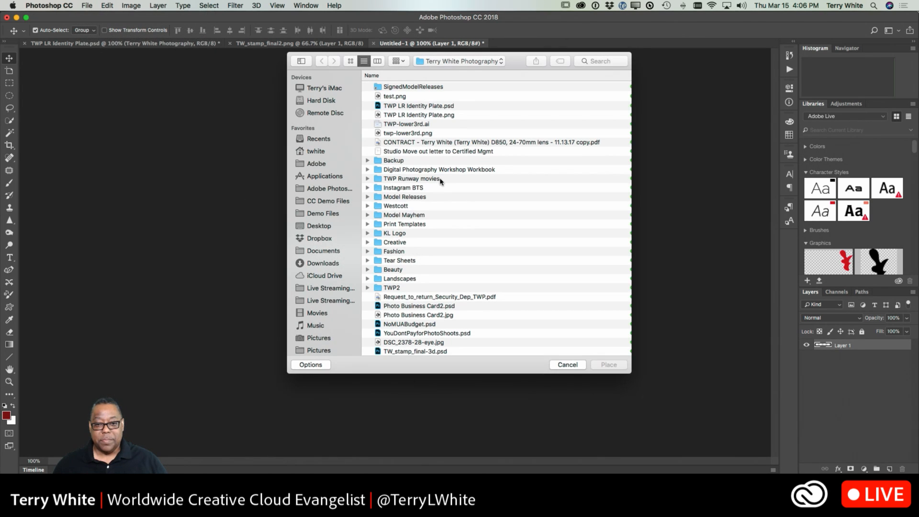
{"action": "scroll", "coordinate": [460, 279], "scroll_direction": "down", "scroll_amount": 8}
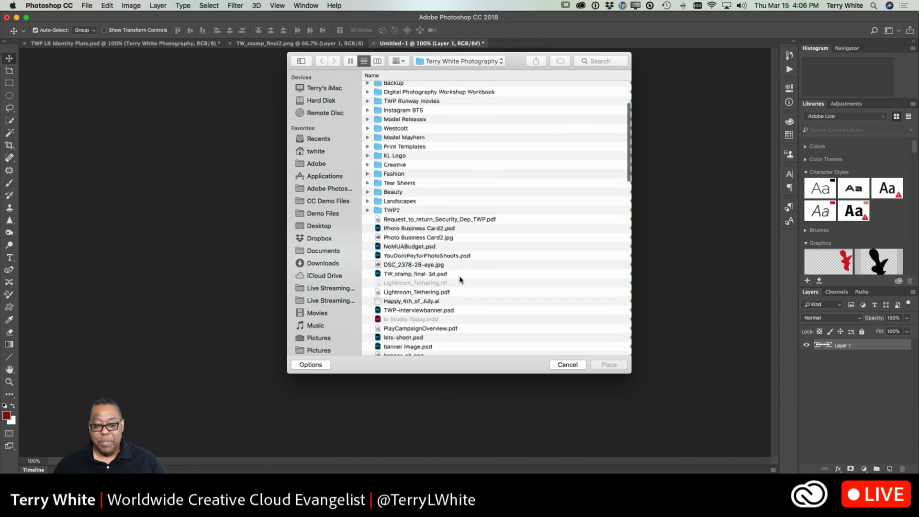
{"action": "scroll", "coordinate": [460, 280], "scroll_direction": "down", "scroll_amount": 4}
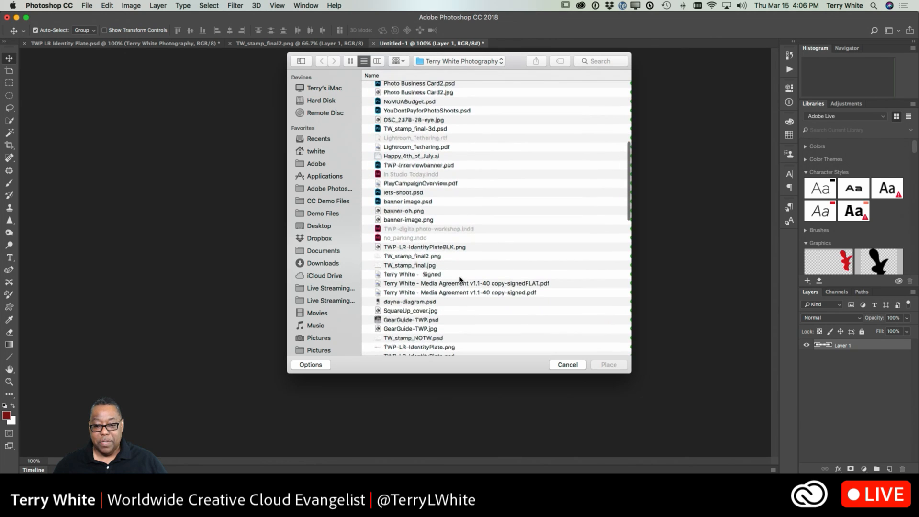
{"action": "left_click", "coordinate": [431, 258]}
{"action": "left_click", "coordinate": [609, 366]}
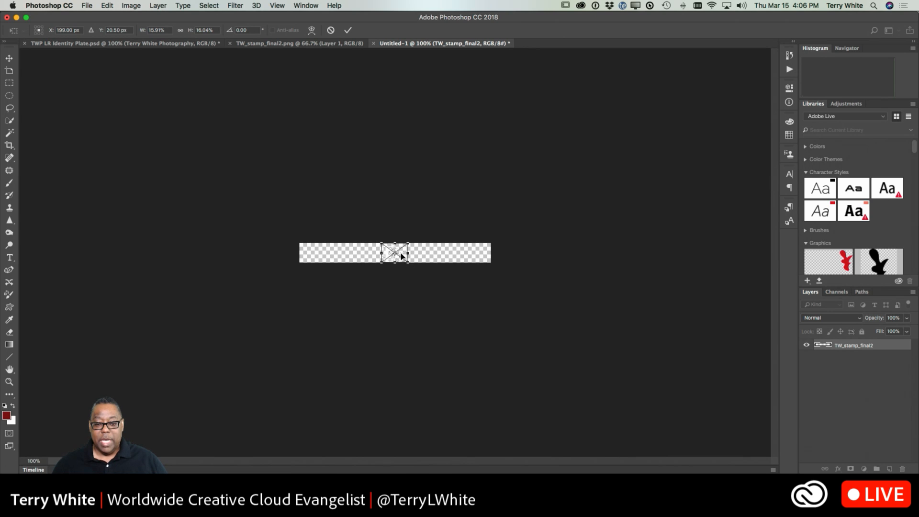
{"action": "left_click_drag", "start_coordinate": [403, 256], "coordinate": [321, 255]}
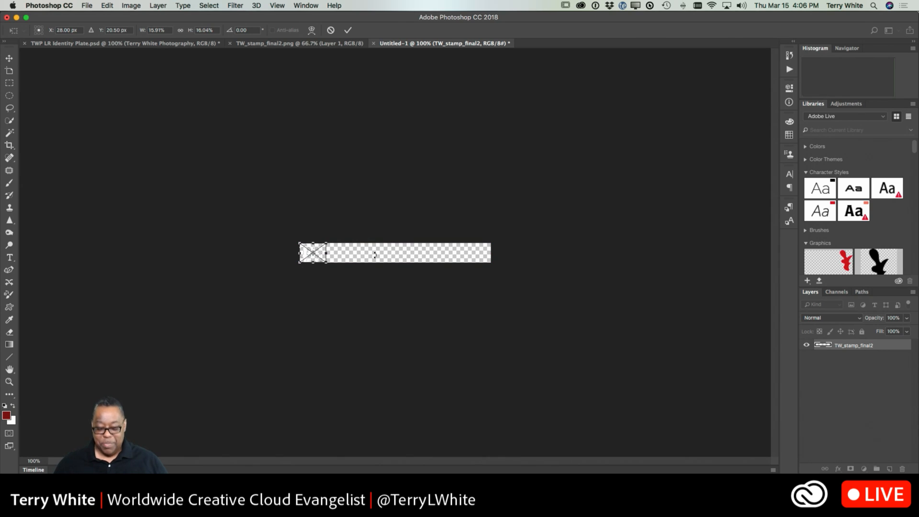
{"action": "key", "text": "Return"}
Add a layer mask to the placed logo and paint out the small lettering beneath it with a smaller black brush.
{"action": "key", "text": "super+plus"}
{"action": "key", "text": "super+plus"}
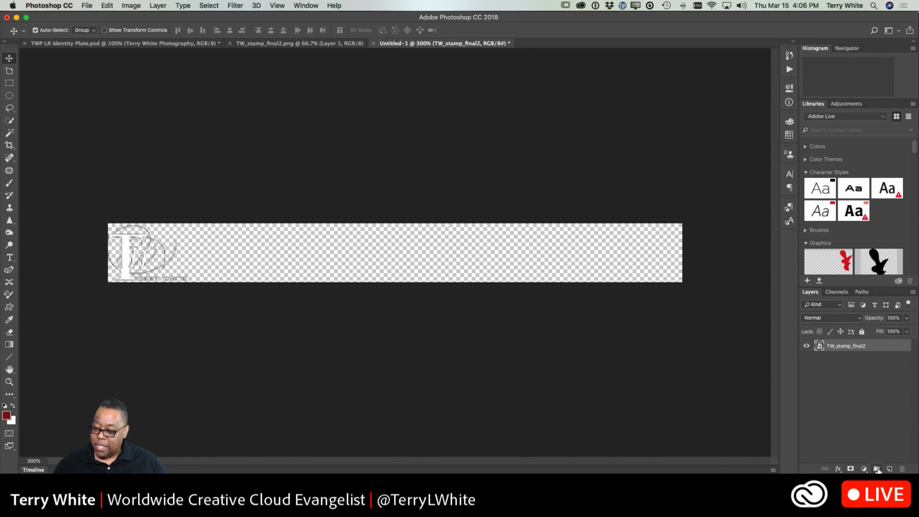
{"action": "left_click", "coordinate": [851, 469]}
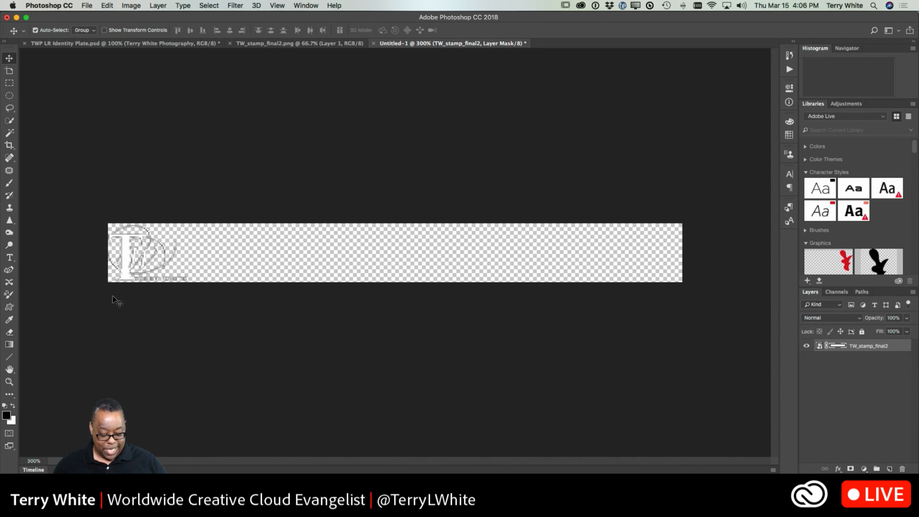
{"action": "key", "text": "b"}
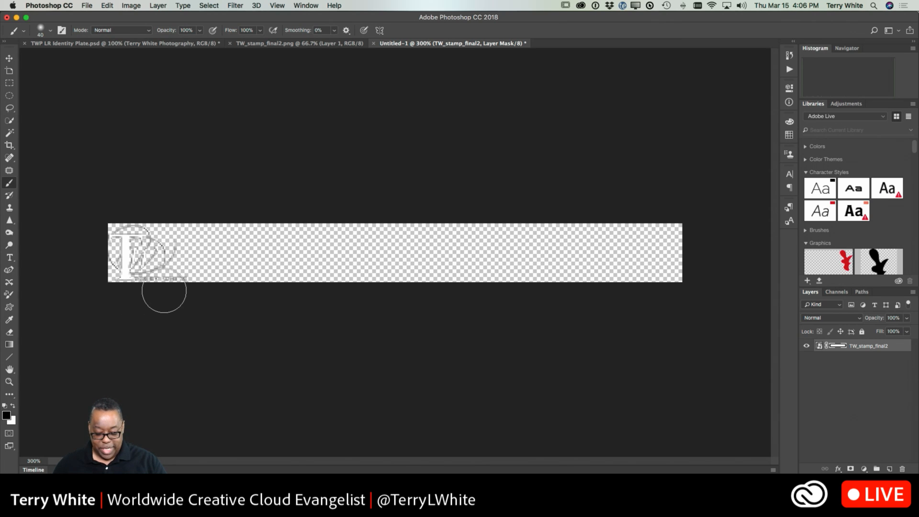
{"action": "key", "text": "bracketleft"}
{"action": "key", "text": "bracketleft"}
{"action": "key", "text": "bracketleft"}
{"action": "key", "text": "bracketleft"}
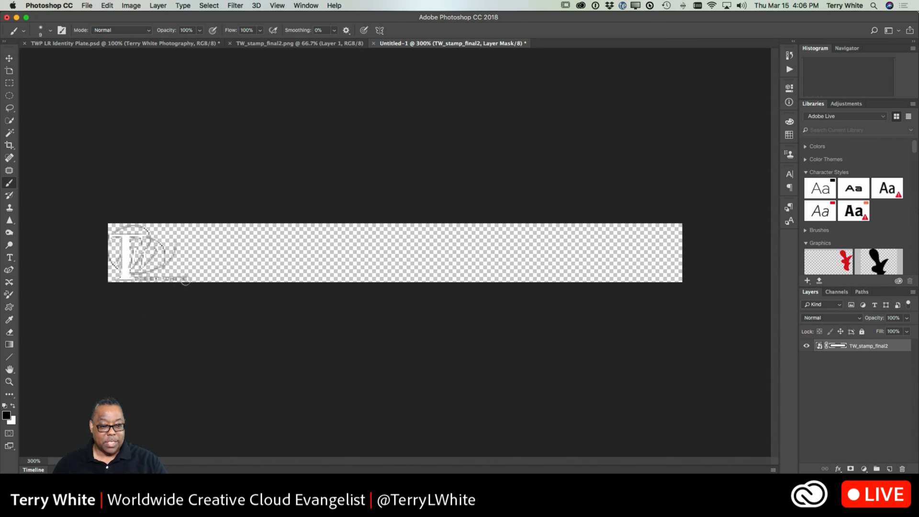
{"action": "mouse_move", "coordinate": [175, 279]}
{"action": "left_mouse_down"}
{"action": "mouse_move", "coordinate": [139, 281]}
{"action": "mouse_move", "coordinate": [195, 278]}
{"action": "left_mouse_up"}
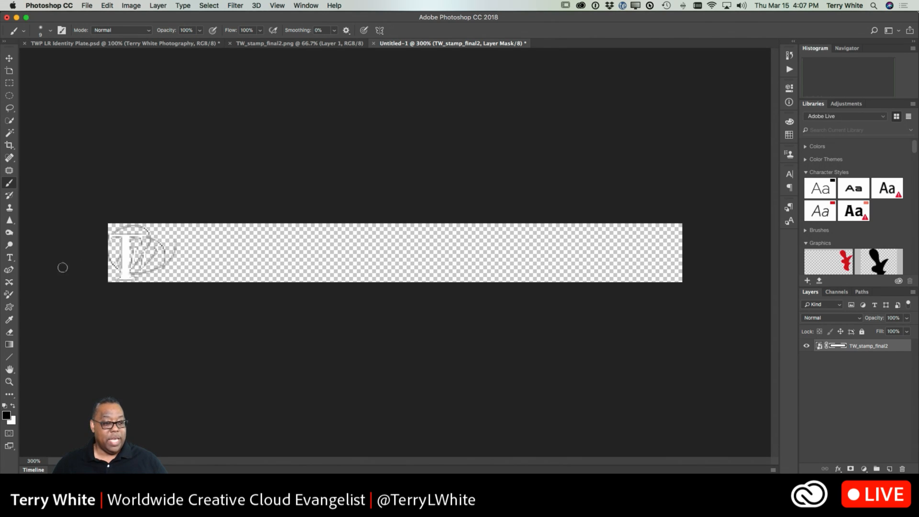
Add the photography business name as Trajan Pro Bold text to the right of the logo and reduce its size to 15 pt.
{"action": "left_click", "coordinate": [11, 258]}
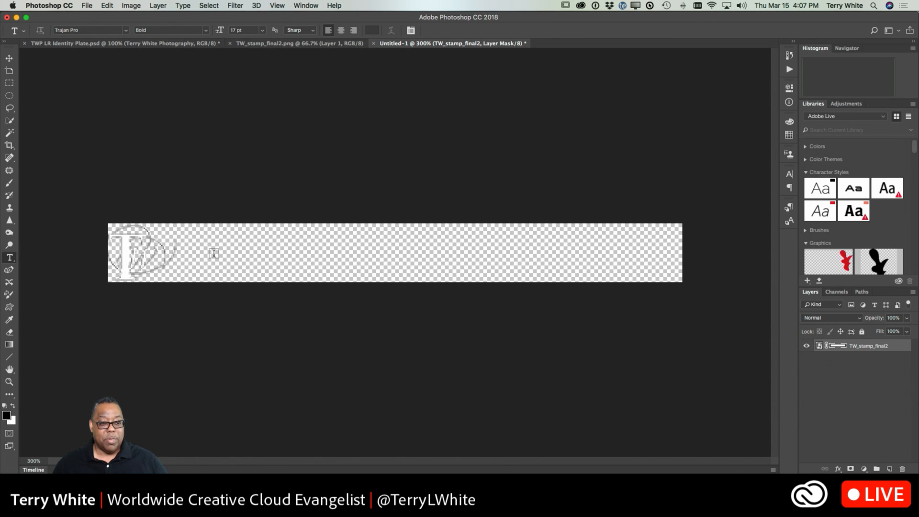
{"action": "left_click", "coordinate": [200, 269]}
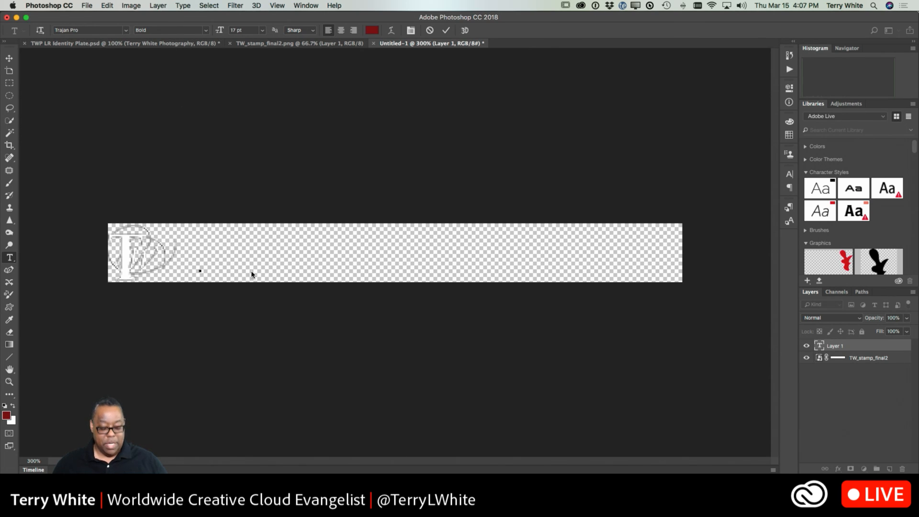
{"action": "type", "text": "Terry W"}
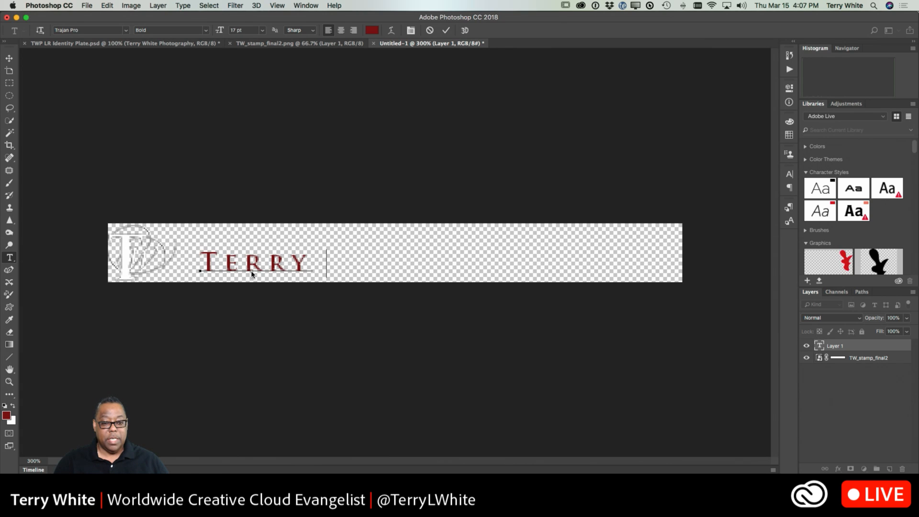
{"action": "type", "text": "hite Photograp"}
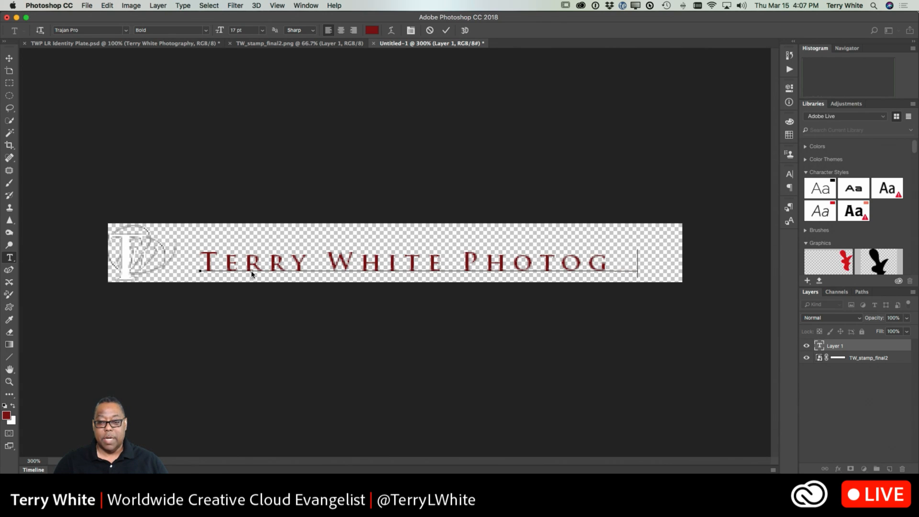
{"action": "key", "text": "super+a"}
{"action": "key", "text": "super+shift+comma"}
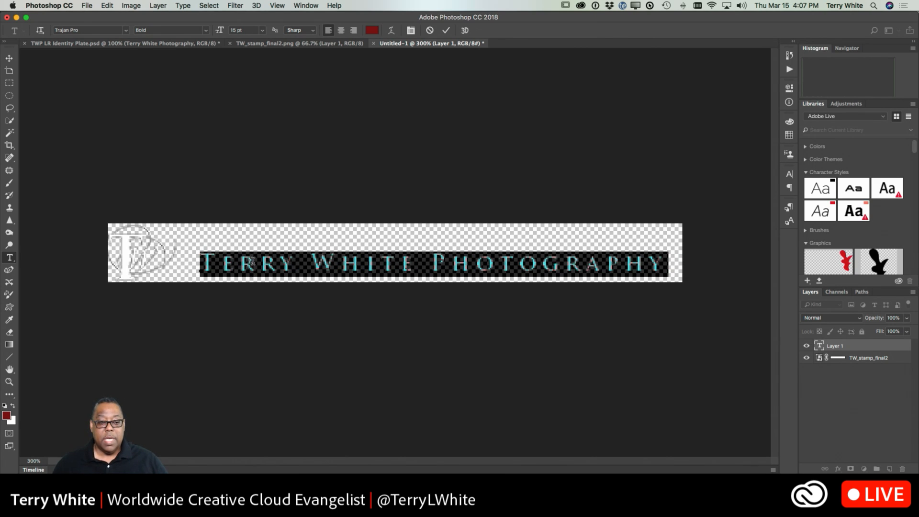
Color only the photographer's first and last name in the text white.
{"action": "left_click", "coordinate": [249, 261]}
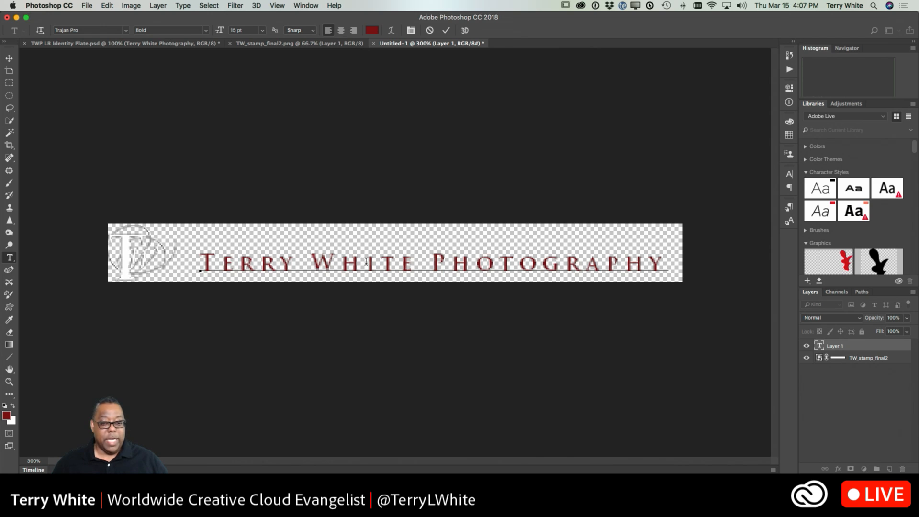
{"action": "left_click_drag", "start_coordinate": [418, 263], "coordinate": [198, 259]}
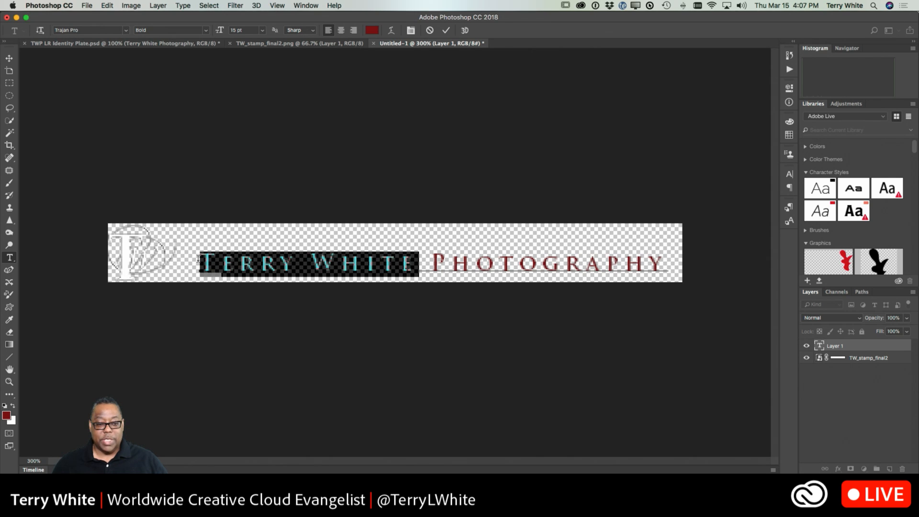
{"action": "left_click", "coordinate": [372, 30]}
{"action": "left_click", "coordinate": [627, 225]}
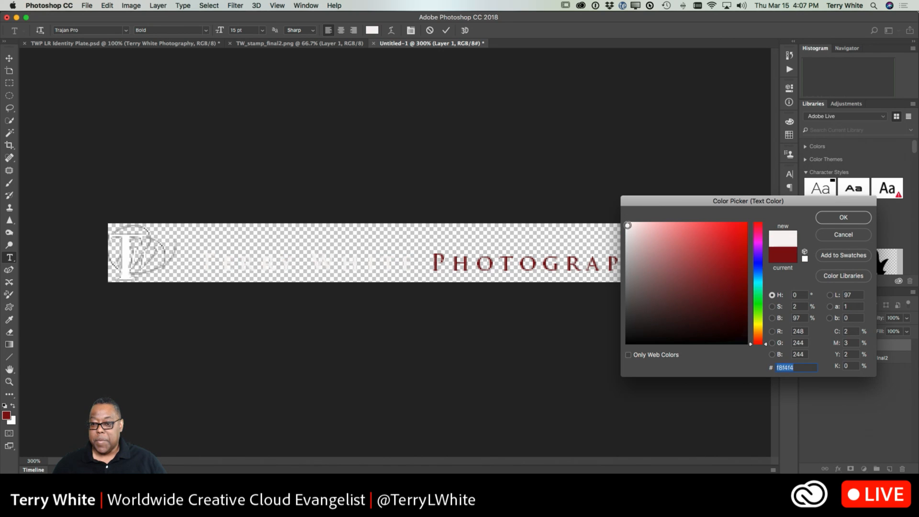
{"action": "left_click", "coordinate": [844, 218]}
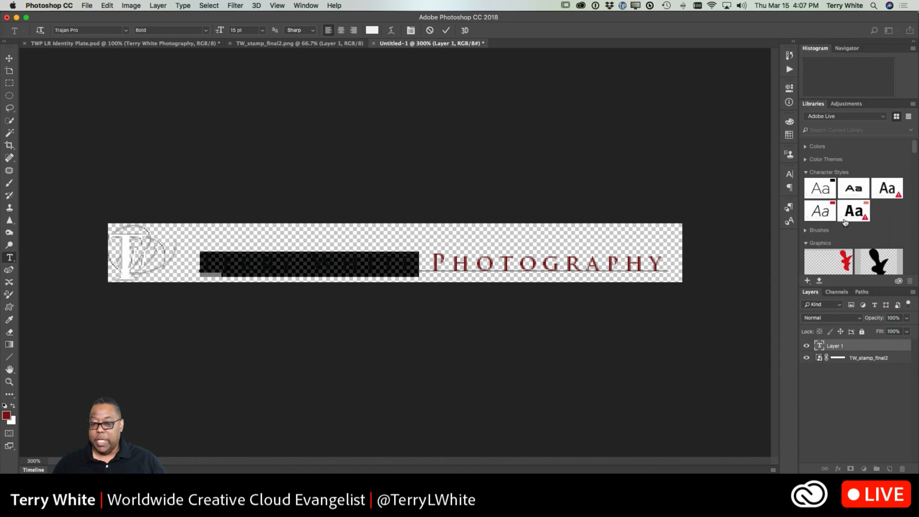
Color the word "Photography" in the text bright red, fd0101, and commit the text edit.
{"action": "left_click", "coordinate": [475, 267]}
{"action": "left_click_drag", "start_coordinate": [432, 266], "coordinate": [668, 258]}
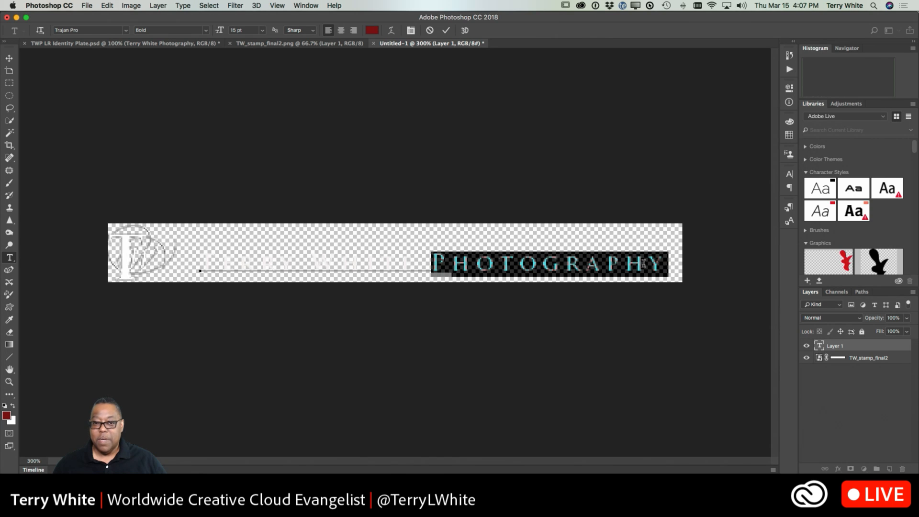
{"action": "left_click", "coordinate": [372, 30]}
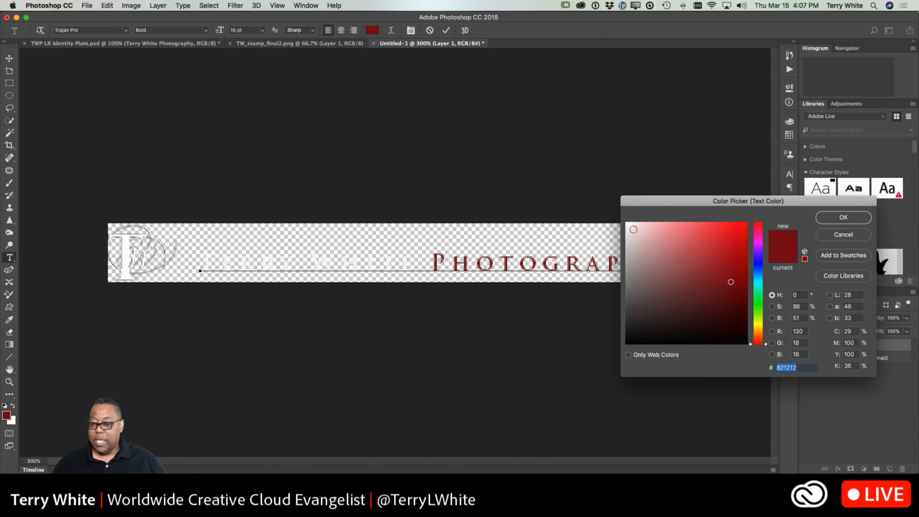
{"action": "left_click", "coordinate": [742, 226]}
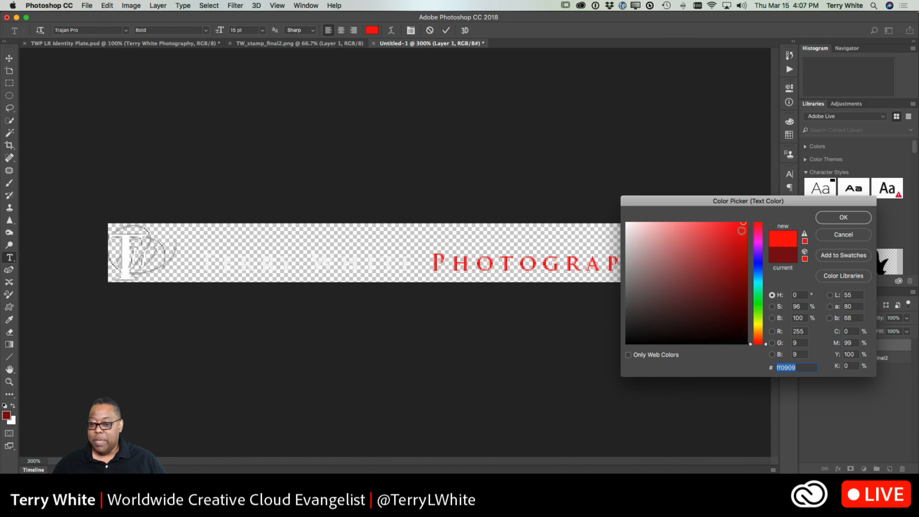
{"action": "left_click", "coordinate": [748, 223]}
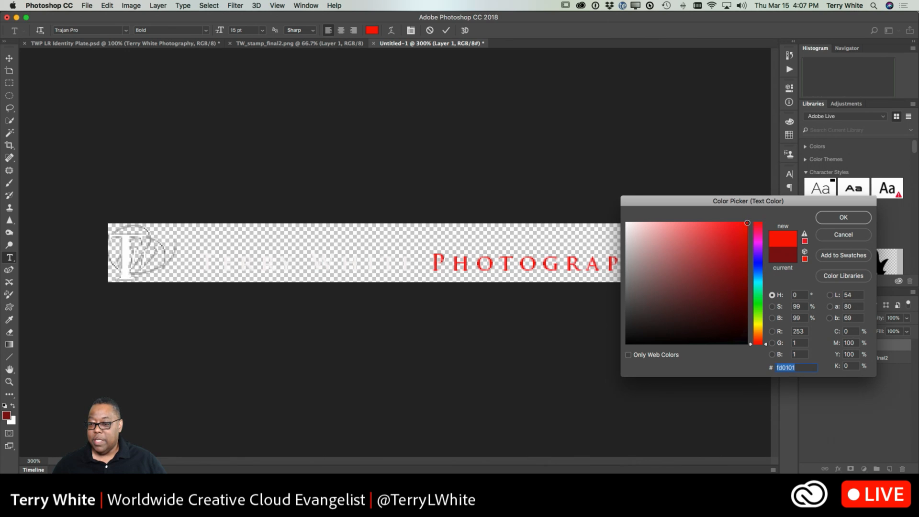
{"action": "left_click", "coordinate": [843, 217]}
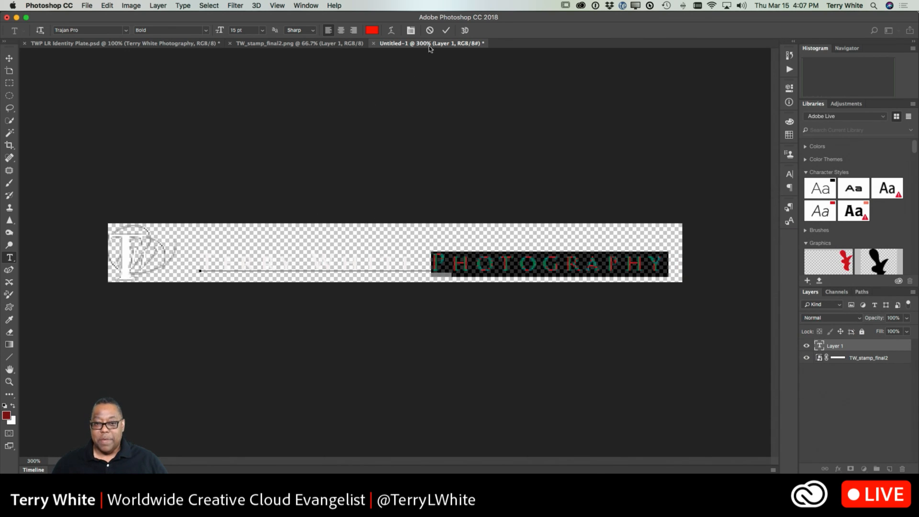
{"action": "left_click", "coordinate": [446, 30]}
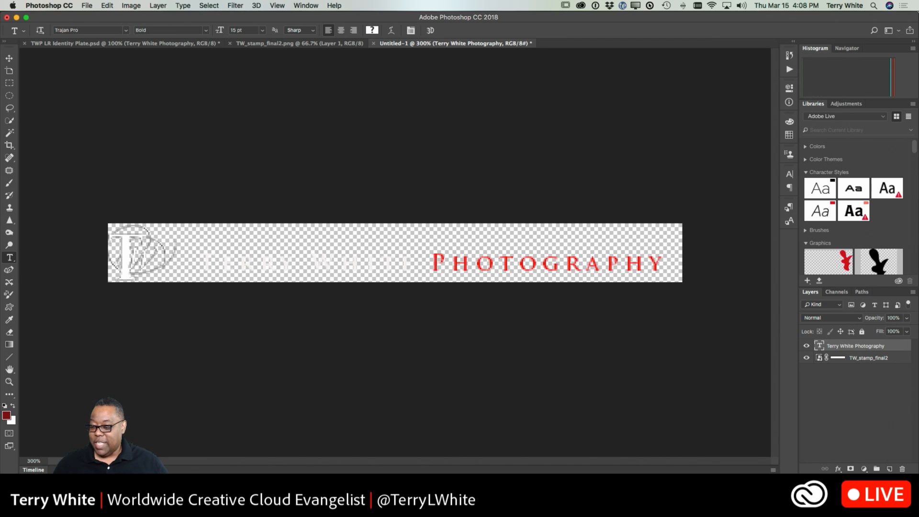
Add a drop shadow to the text layer with Normal blend mode, 15% spread and 5 px size.
{"action": "left_click", "coordinate": [838, 469]}
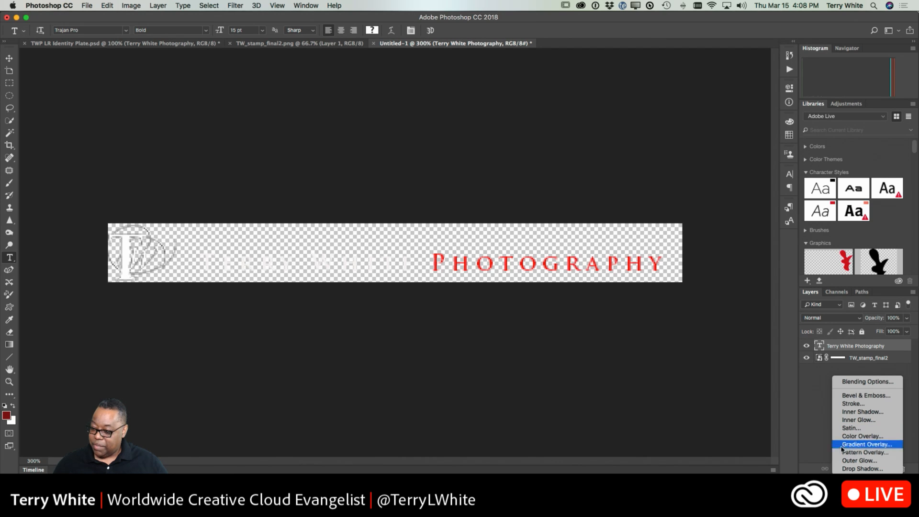
{"action": "left_click", "coordinate": [862, 468]}
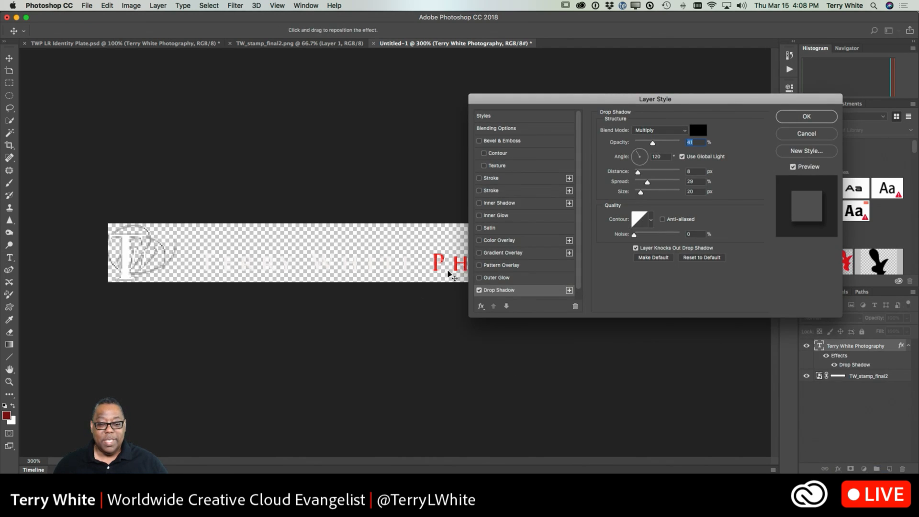
{"action": "left_click_drag", "start_coordinate": [558, 104], "coordinate": [590, 101]}
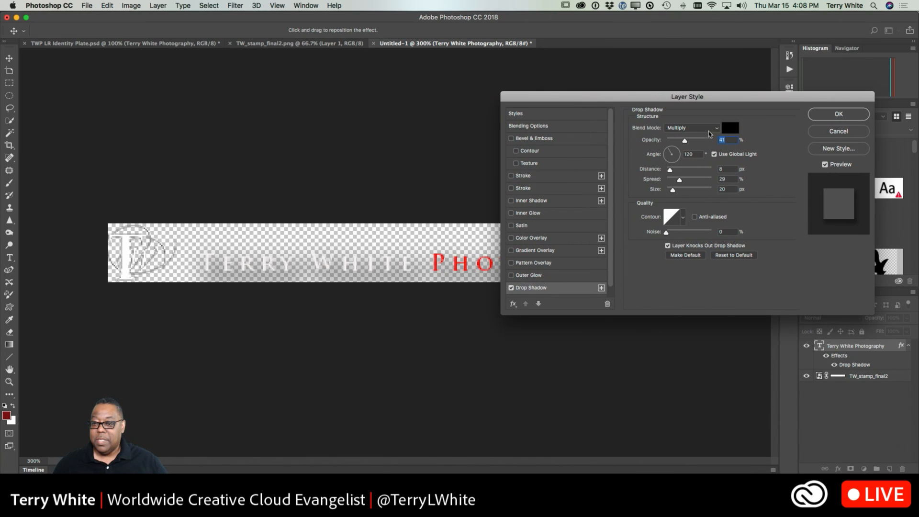
{"action": "left_click", "coordinate": [716, 129]}
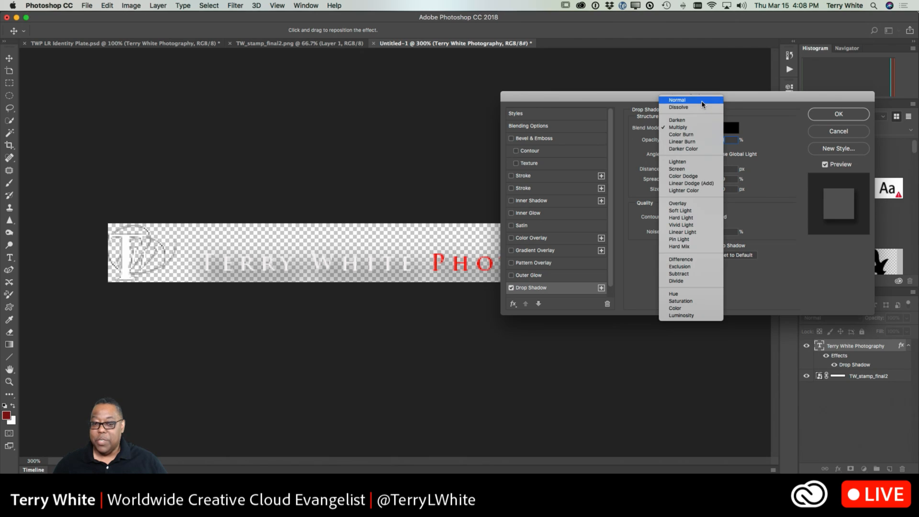
{"action": "left_click", "coordinate": [677, 100]}
{"action": "left_click", "coordinate": [679, 181]}
{"action": "left_click_drag", "start_coordinate": [680, 181], "coordinate": [669, 193]}
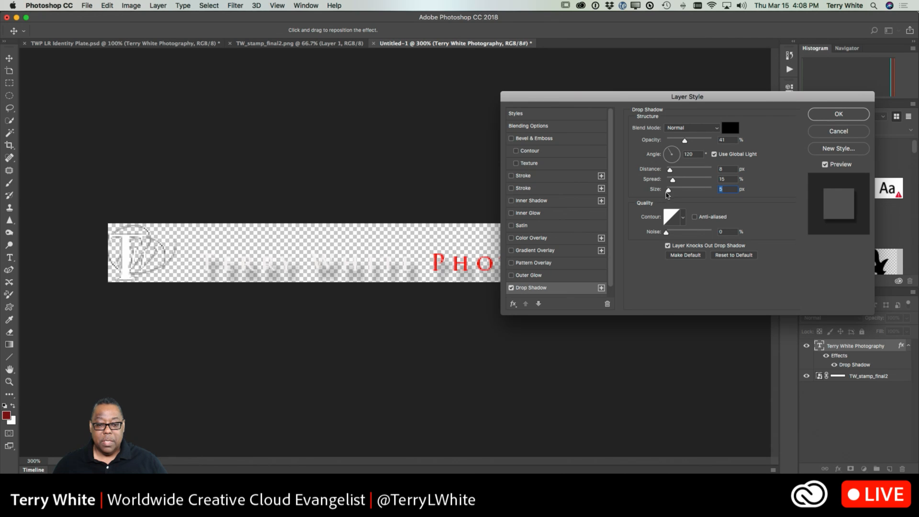
Reposition the text's drop shadow to 3 px distance at an 18° angle, reduce its spread to 13%, and apply the effect.
{"action": "left_click_drag", "start_coordinate": [381, 283], "coordinate": [366, 271]}
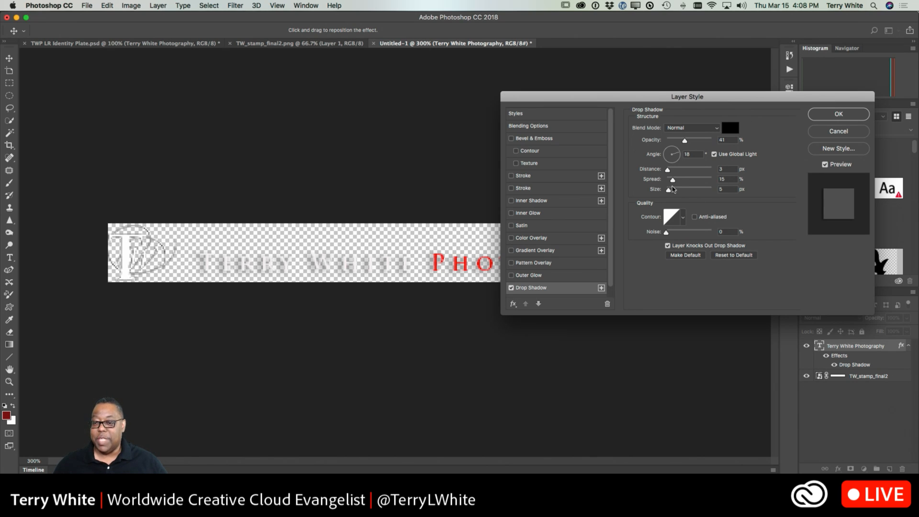
{"action": "left_click_drag", "start_coordinate": [672, 181], "coordinate": [672, 182]}
{"action": "left_click_drag", "start_coordinate": [670, 184], "coordinate": [672, 183]}
{"action": "left_click", "coordinate": [669, 190]}
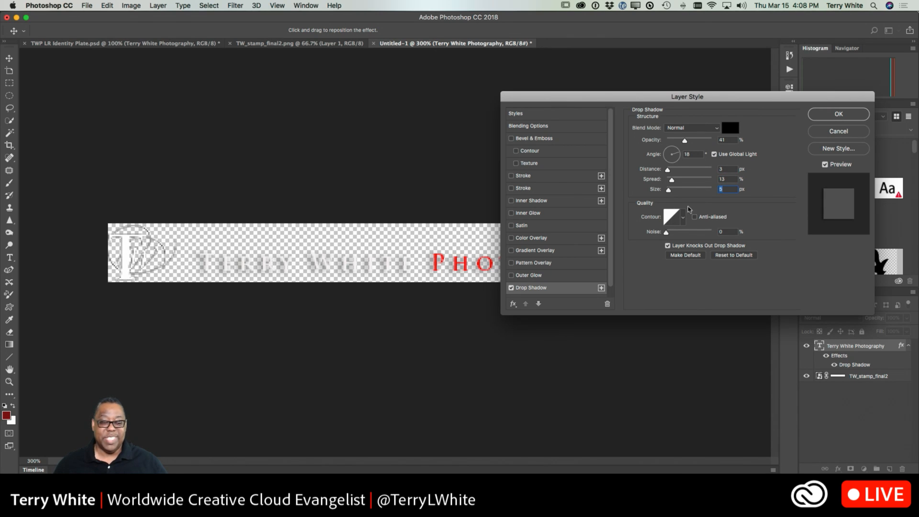
{"action": "left_click", "coordinate": [837, 114]}
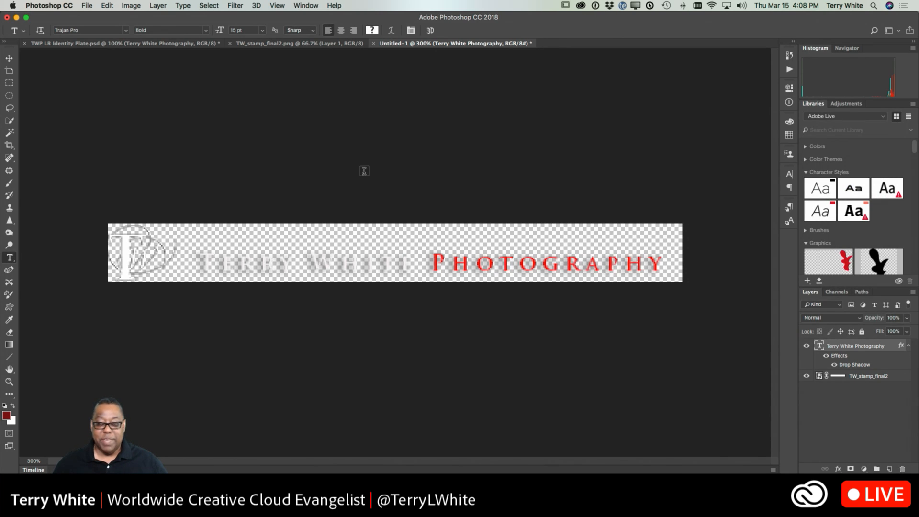
Save the layered document in Photoshop format as TWP-2018-identity.psd.
{"action": "left_click", "coordinate": [87, 6]}
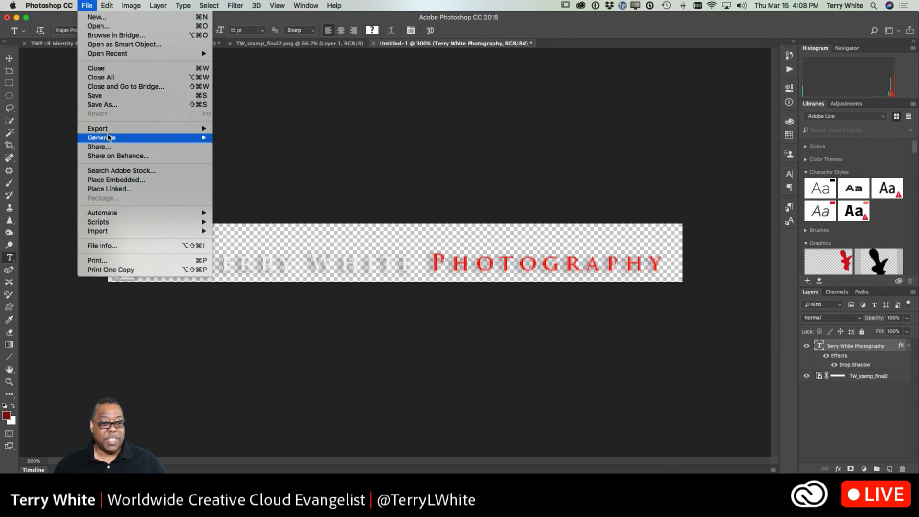
{"action": "left_click", "coordinate": [112, 105]}
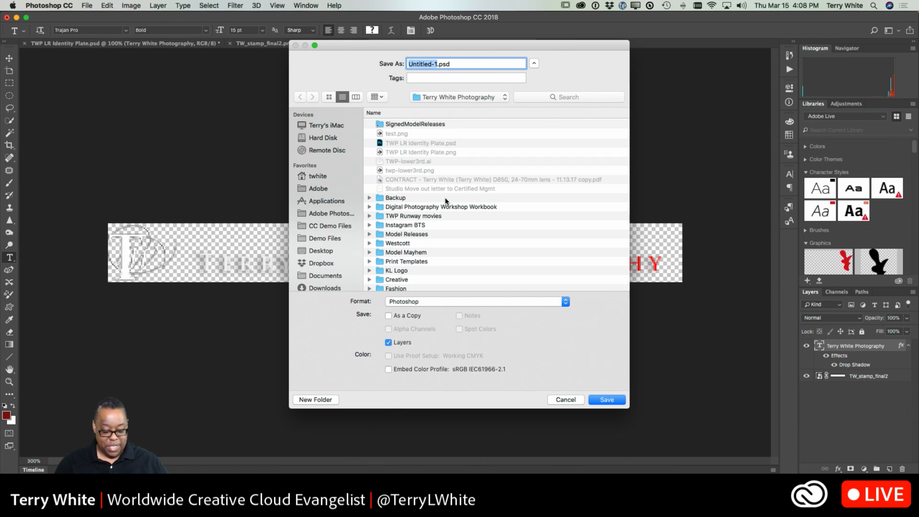
{"action": "type", "text": "TWP-="}
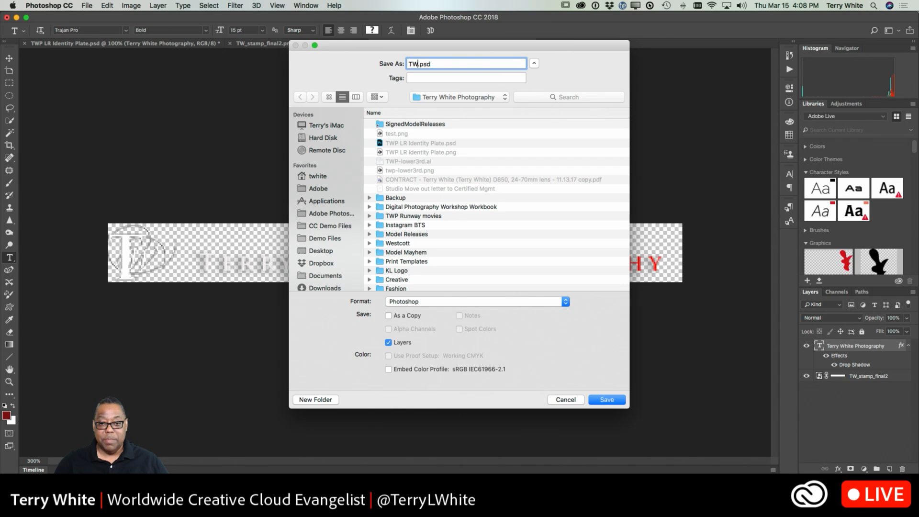
{"action": "key", "text": "BackSpace"}
{"action": "type", "text": "20"}
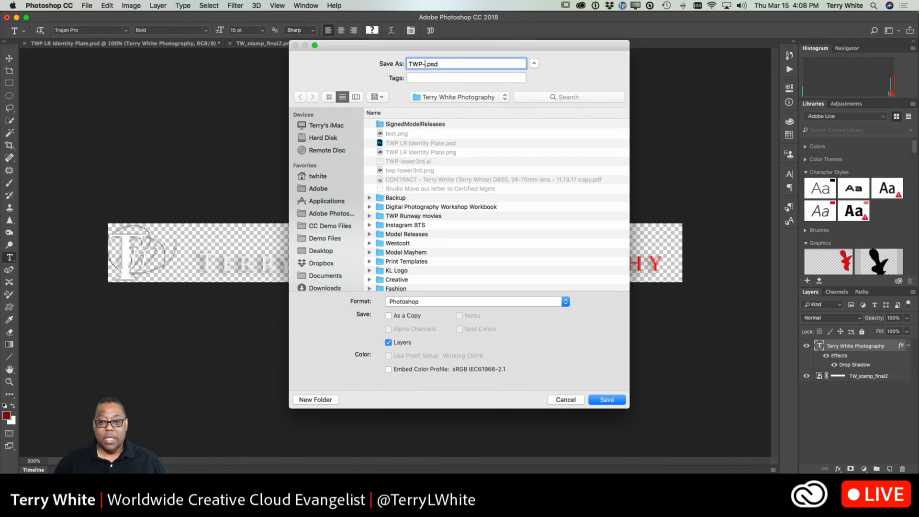
{"action": "type", "text": "18-identity"}
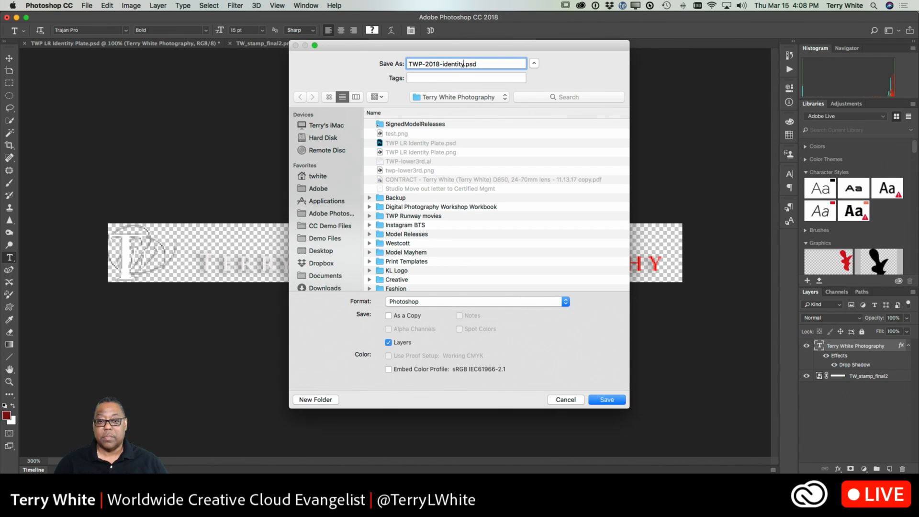
{"action": "key", "text": "Return"}
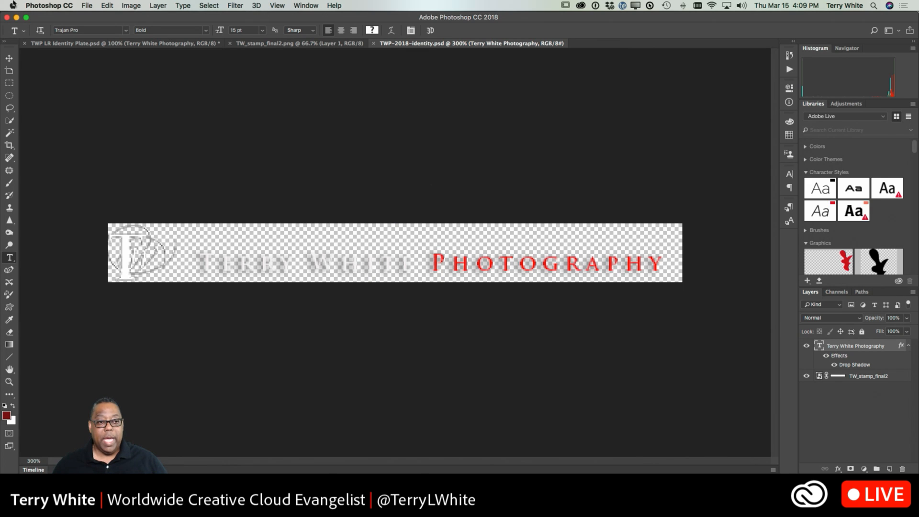
Save a PNG copy as TWP-2018-identity.png with the large file size (fastest saving) option.
{"action": "left_click", "coordinate": [87, 6]}
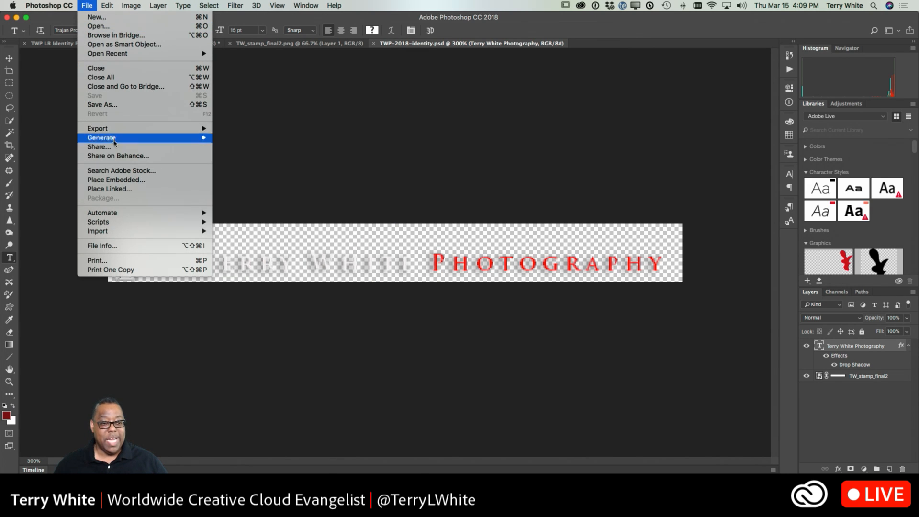
{"action": "left_click", "coordinate": [102, 104]}
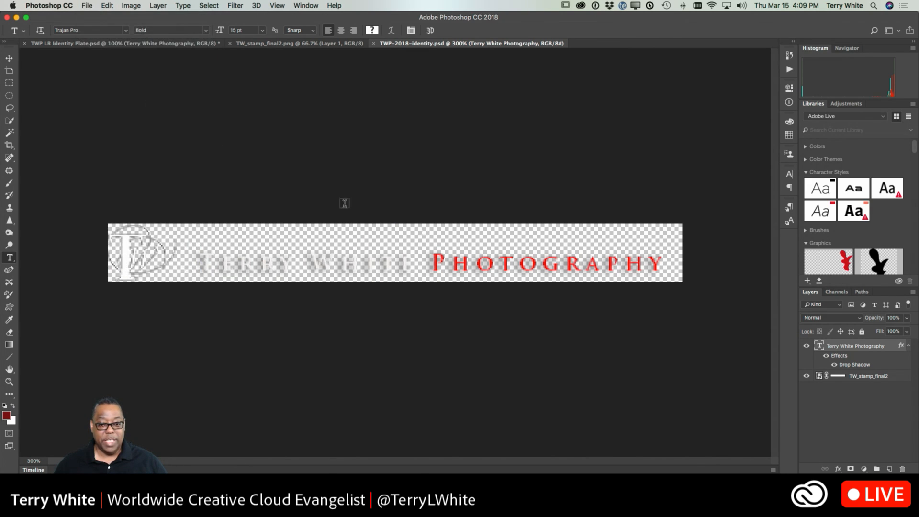
{"action": "left_click", "coordinate": [449, 306]}
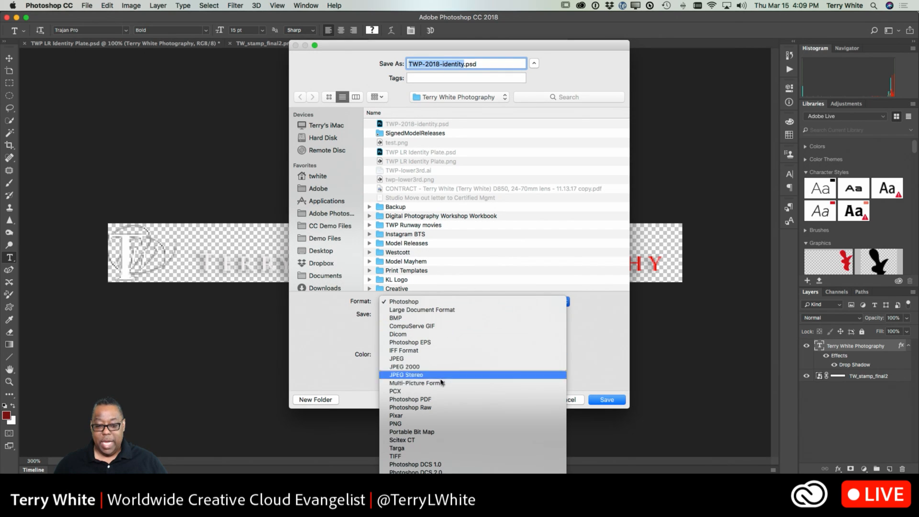
{"action": "left_click", "coordinate": [424, 424]}
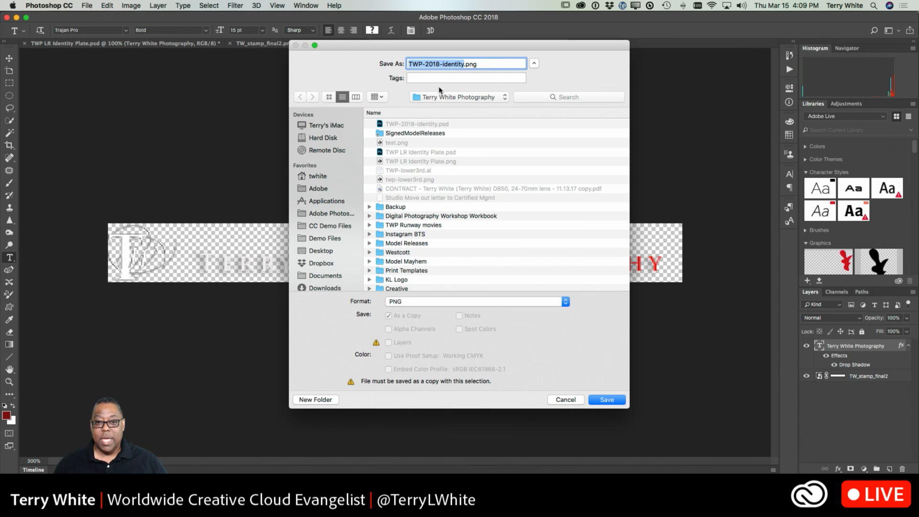
{"action": "left_click", "coordinate": [602, 400]}
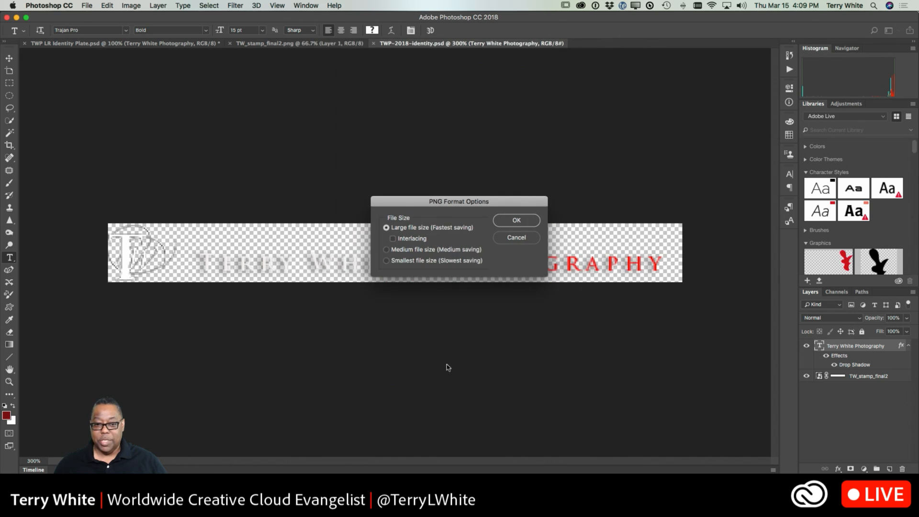
{"action": "left_click", "coordinate": [517, 221]}
Switch to Lightroom Classic and load TWP-2018-identity.png from the photography business folder in Documents as the graphical identity plate.
{"action": "key", "text": "super+Tab"}
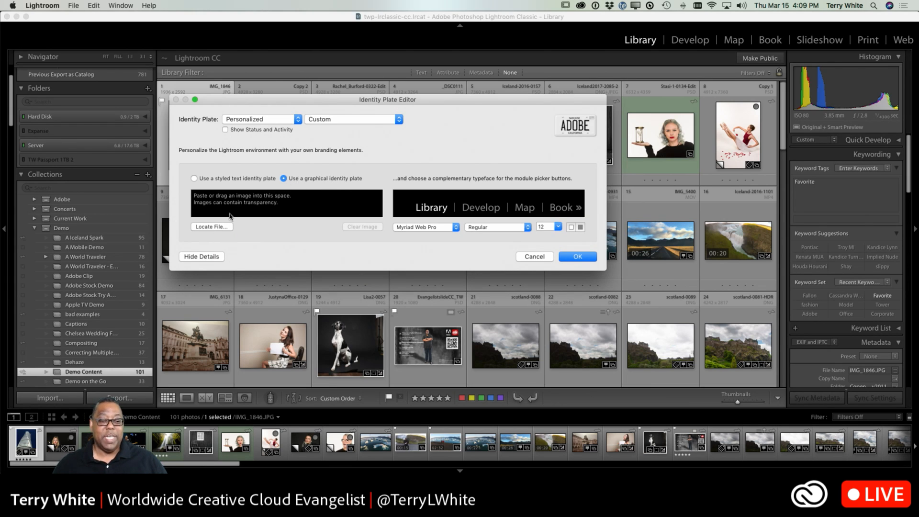
{"action": "left_click", "coordinate": [214, 228]}
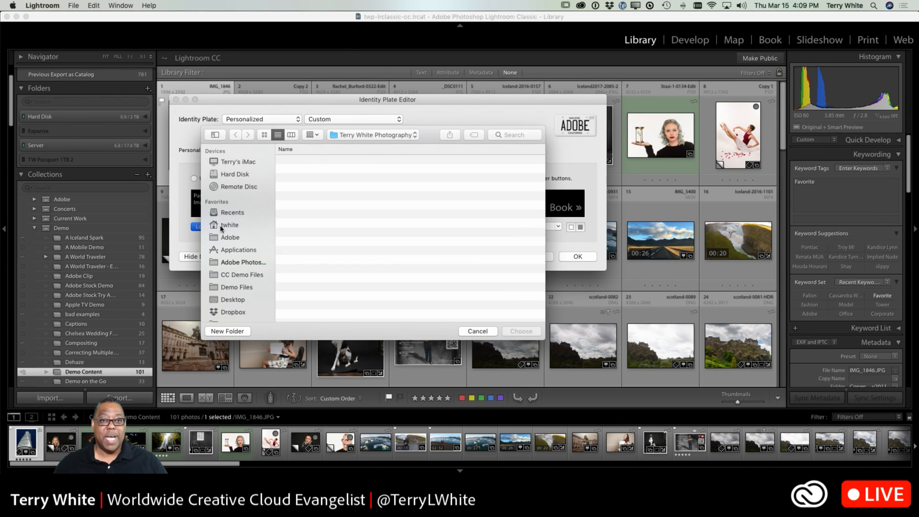
{"action": "left_click", "coordinate": [362, 134]}
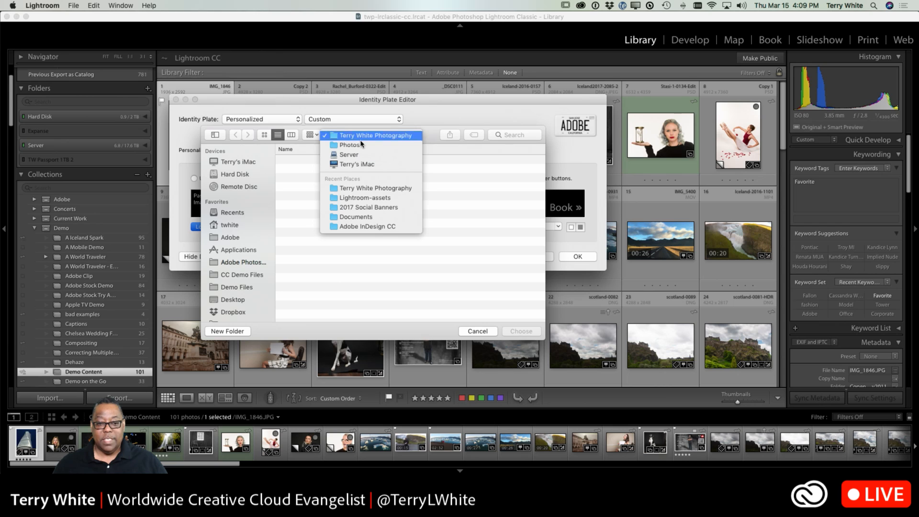
{"action": "left_click", "coordinate": [363, 130]}
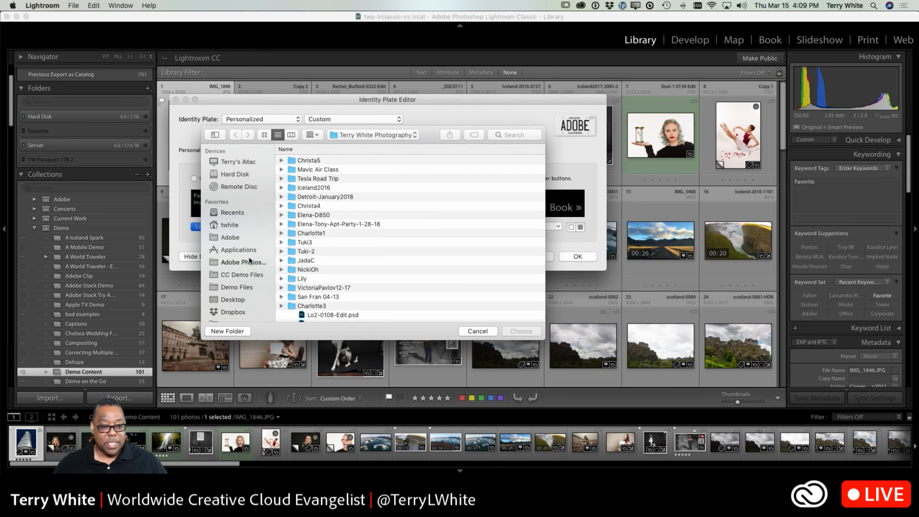
{"action": "scroll", "coordinate": [238, 305], "scroll_direction": "down", "scroll_amount": 5}
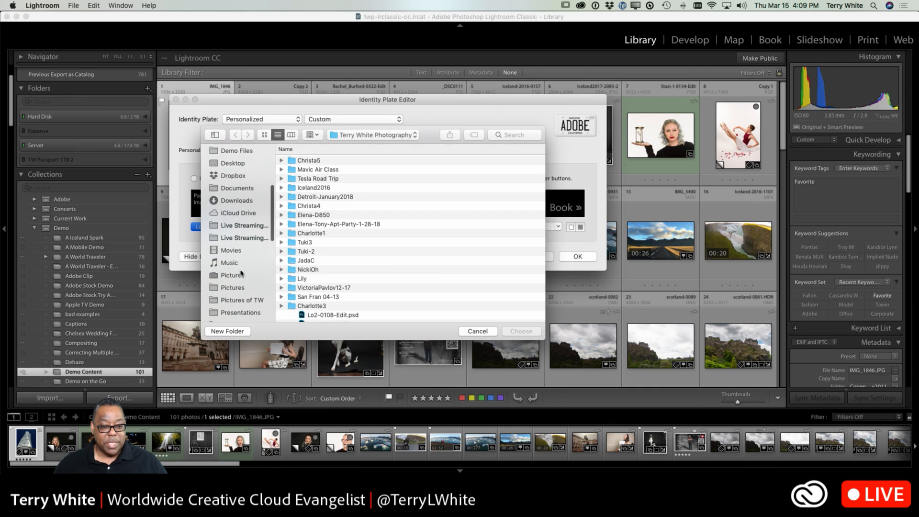
{"action": "left_click", "coordinate": [233, 190]}
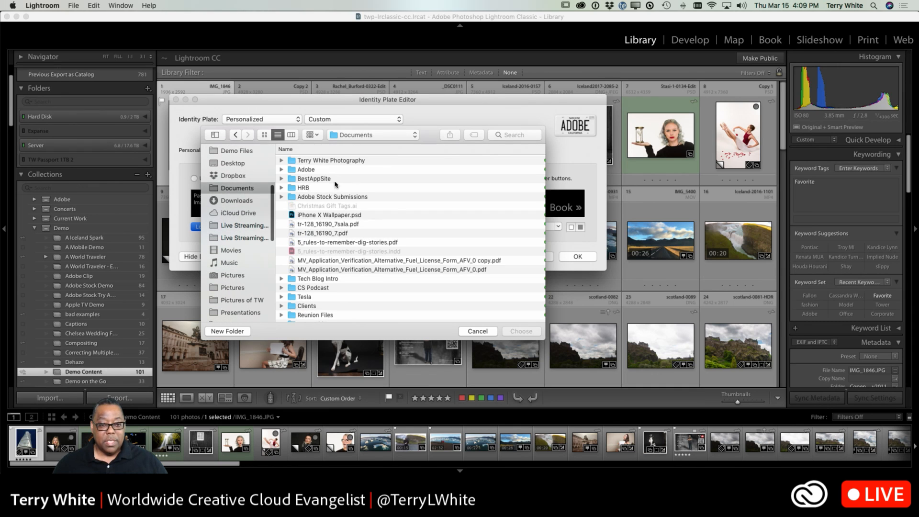
{"action": "left_click", "coordinate": [350, 162]}
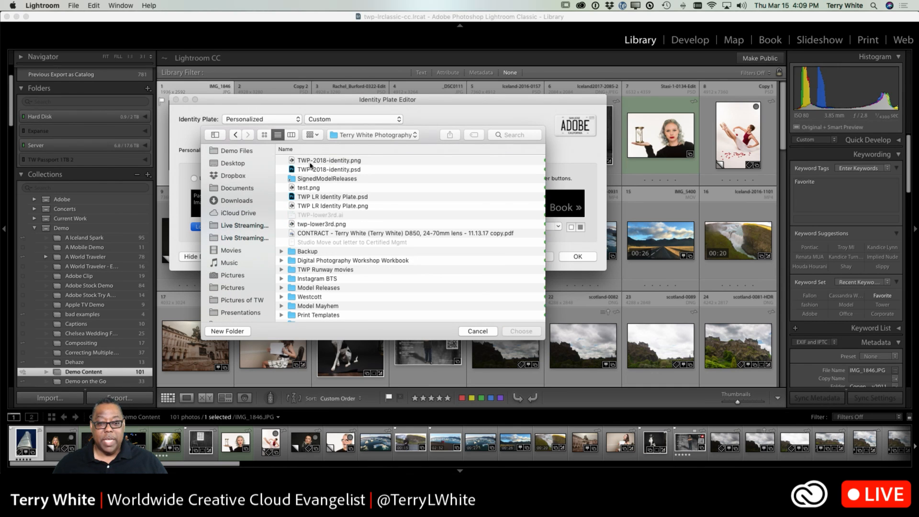
{"action": "left_click", "coordinate": [312, 171]}
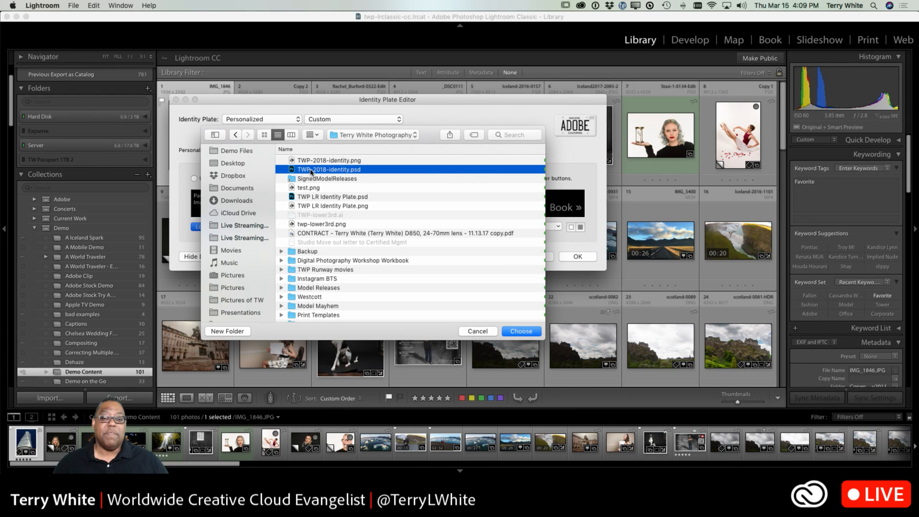
{"action": "left_click", "coordinate": [317, 163]}
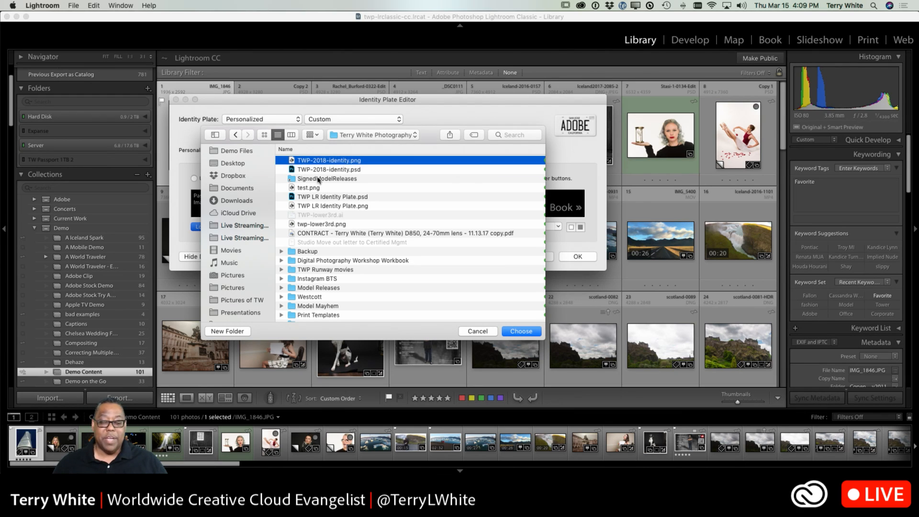
{"action": "left_click", "coordinate": [521, 331]}
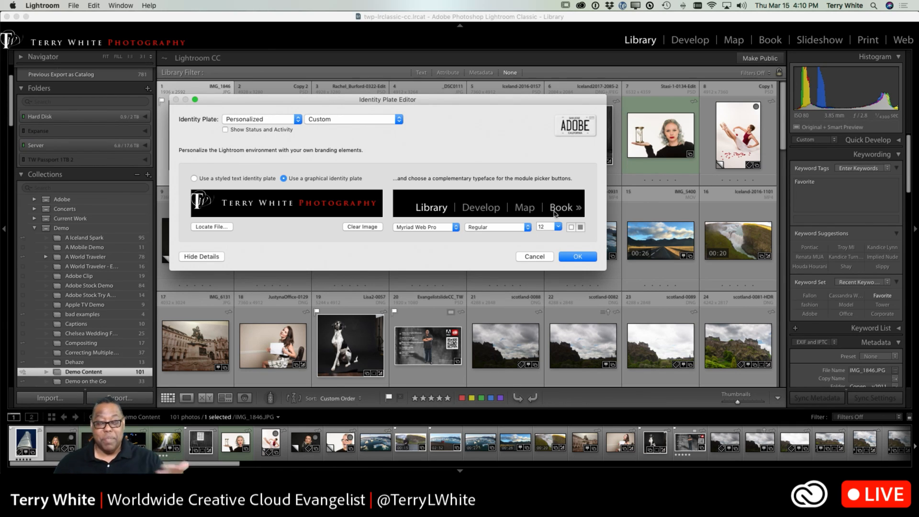
Apply the graphical identity plate and open the watermark editor.
{"action": "left_click", "coordinate": [578, 257]}
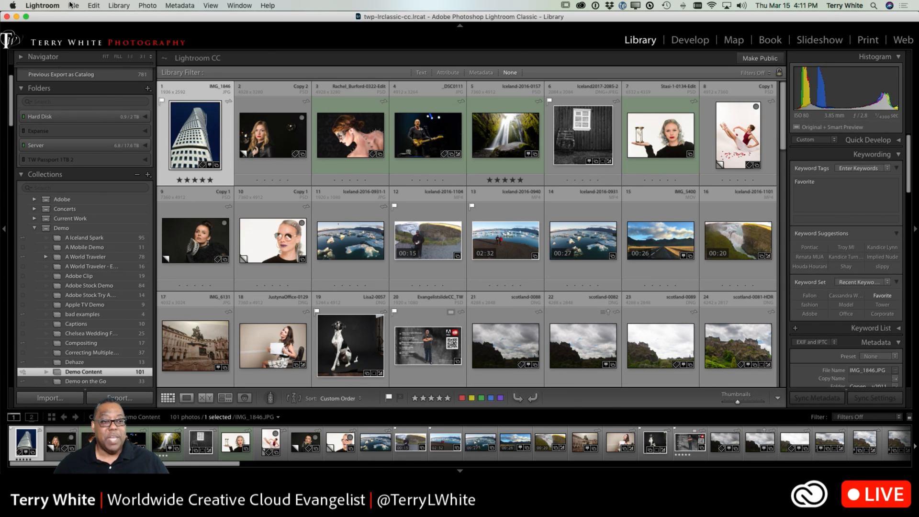
{"action": "left_click", "coordinate": [44, 6]}
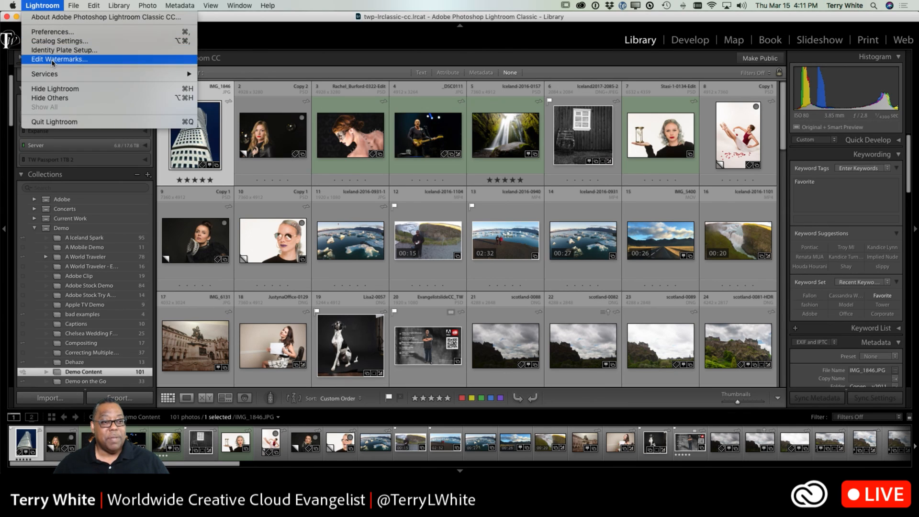
{"action": "left_click", "coordinate": [53, 60]}
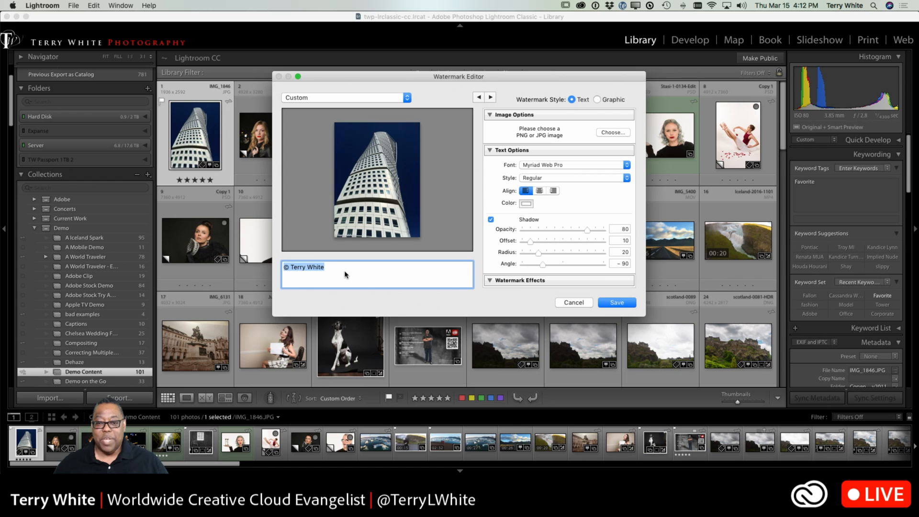
Review the saved watermark presets and the text and effect options available for a text watermark.
{"action": "left_click", "coordinate": [332, 98]}
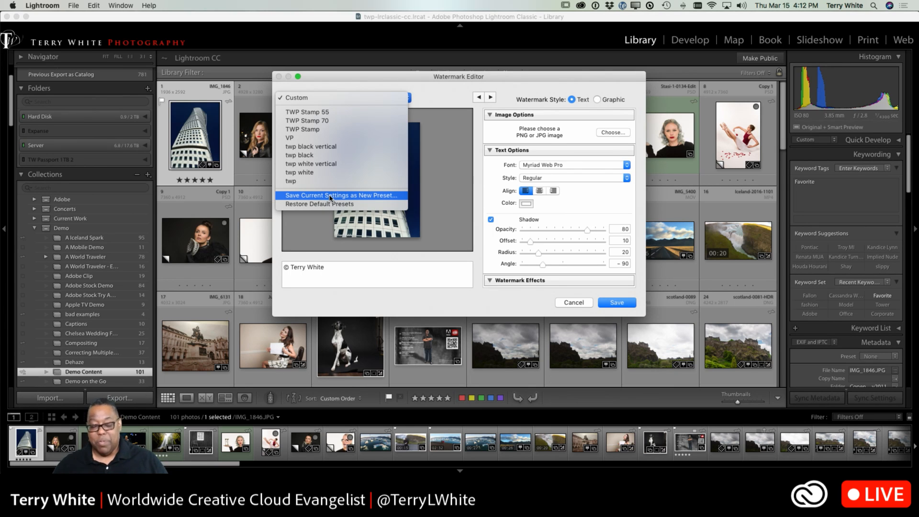
{"action": "left_click", "coordinate": [377, 84]}
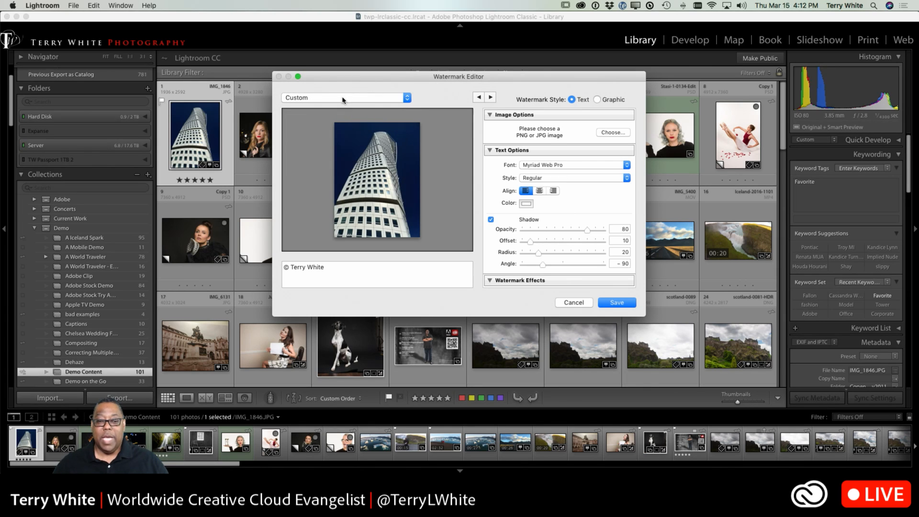
{"action": "left_click", "coordinate": [346, 98]}
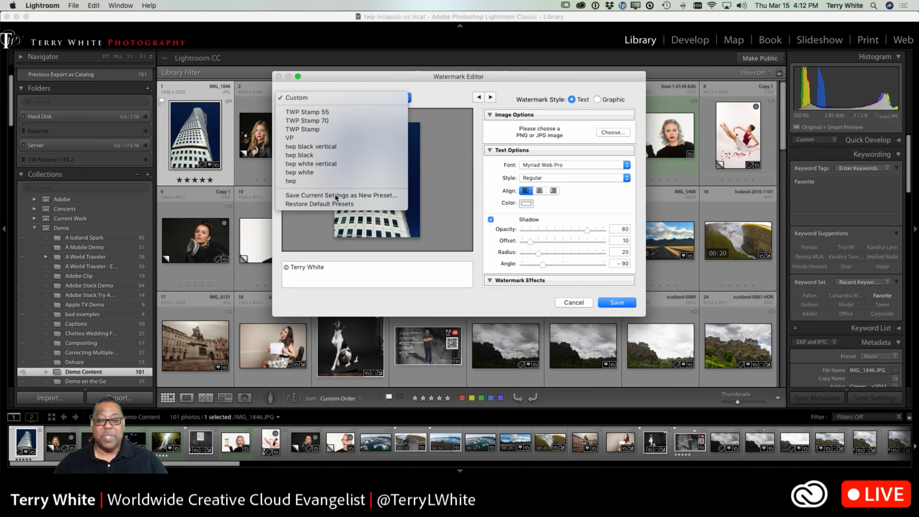
{"action": "left_click", "coordinate": [347, 98]}
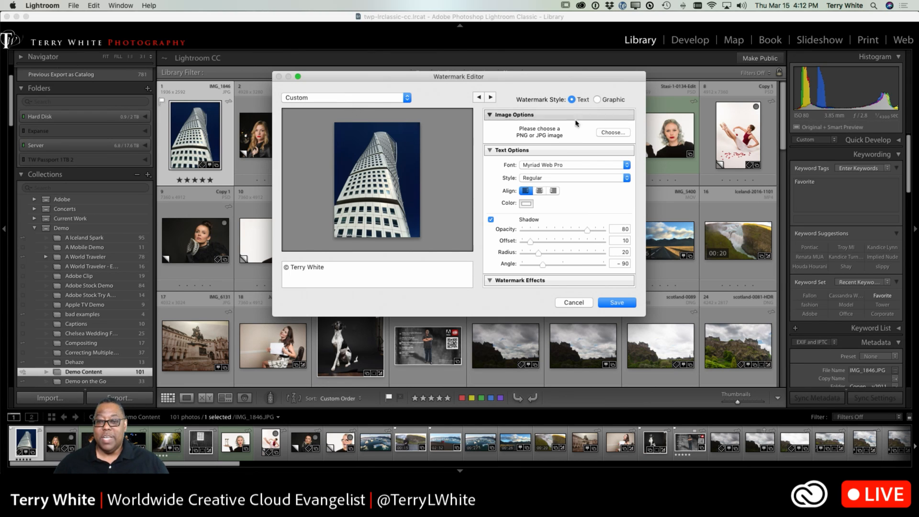
{"action": "scroll", "coordinate": [574, 158], "scroll_direction": "down", "scroll_amount": 3}
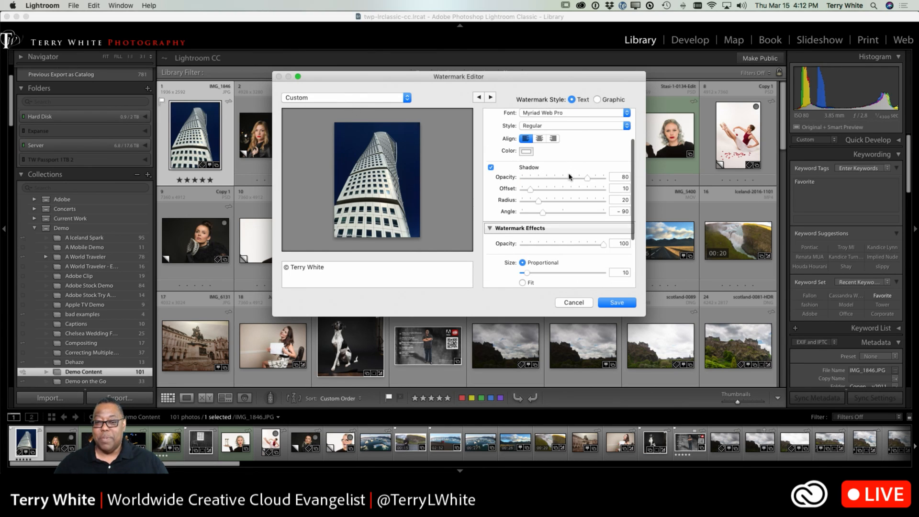
{"action": "scroll", "coordinate": [569, 177], "scroll_direction": "up", "scroll_amount": 3}
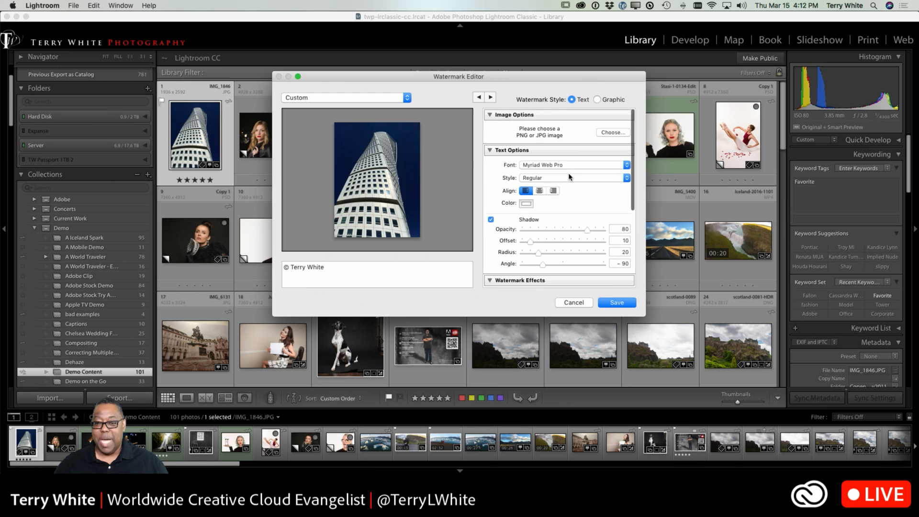
Try centre alignment for the watermark text and return it to left alignment.
{"action": "left_click", "coordinate": [540, 192]}
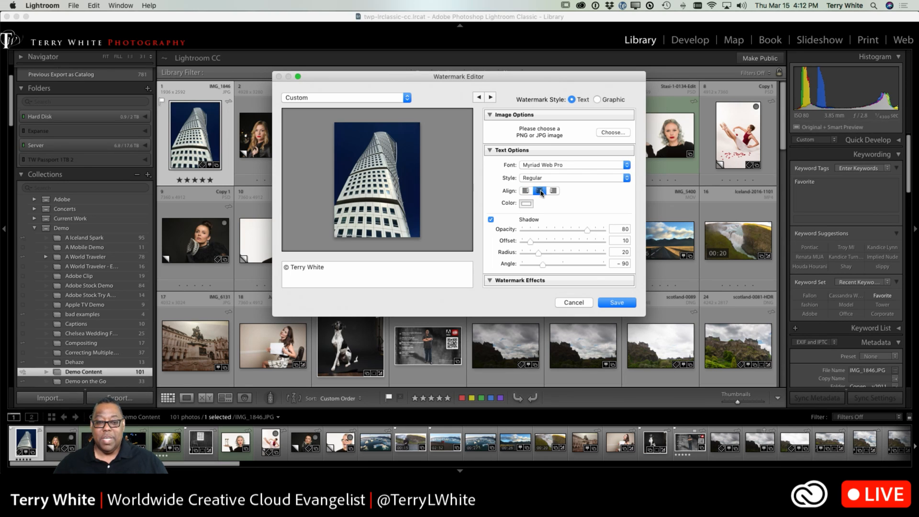
{"action": "left_click", "coordinate": [526, 192]}
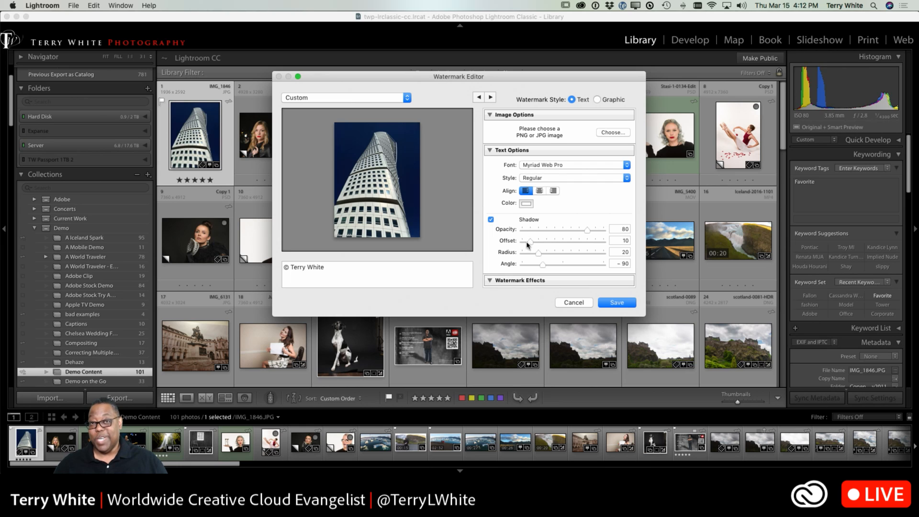
{"action": "scroll", "coordinate": [525, 258], "scroll_direction": "down", "scroll_amount": 3}
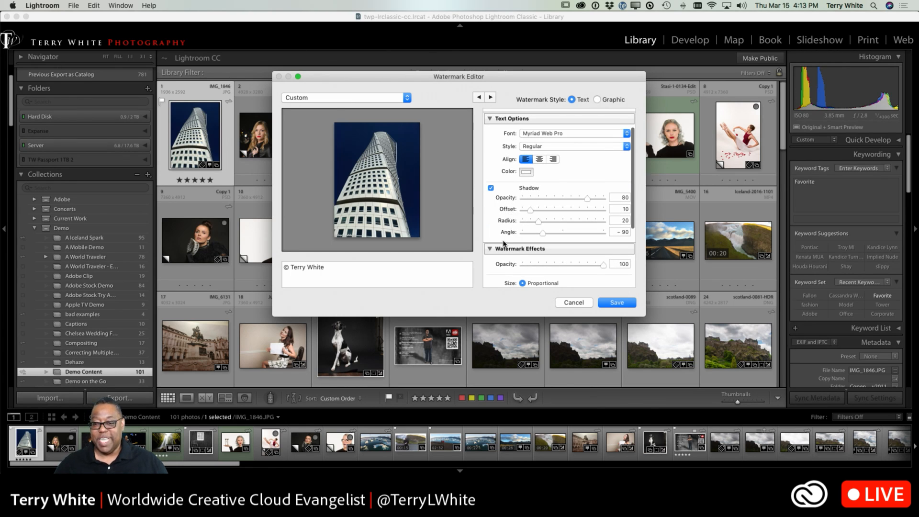
{"action": "scroll", "coordinate": [510, 234], "scroll_direction": "up", "scroll_amount": 3}
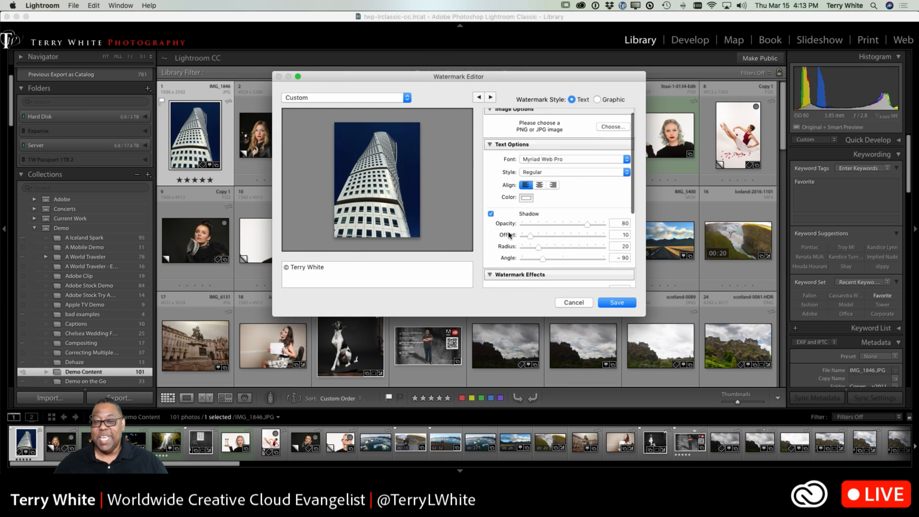
Set the watermark style to graphic, and switch to Photoshop to examine the transparent logo in TW_stamp_final2.png.
{"action": "left_click", "coordinate": [597, 99]}
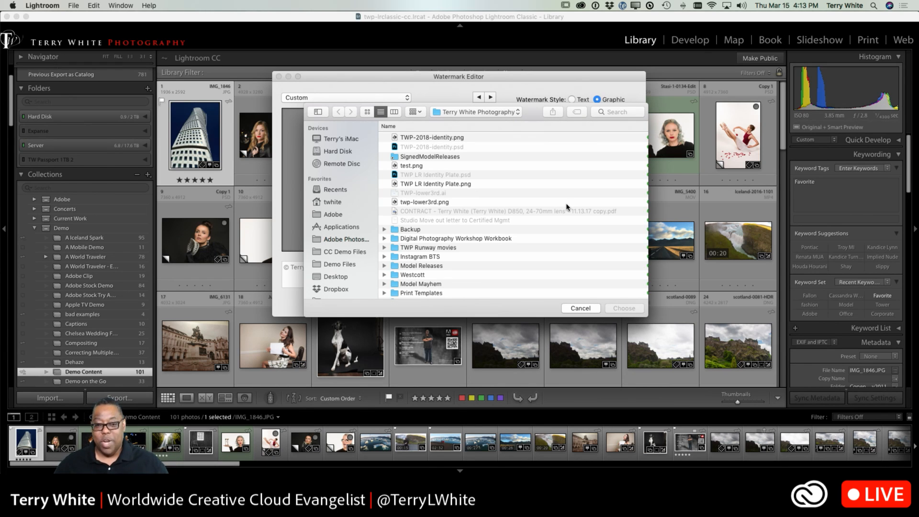
{"action": "key", "text": "super+Tab"}
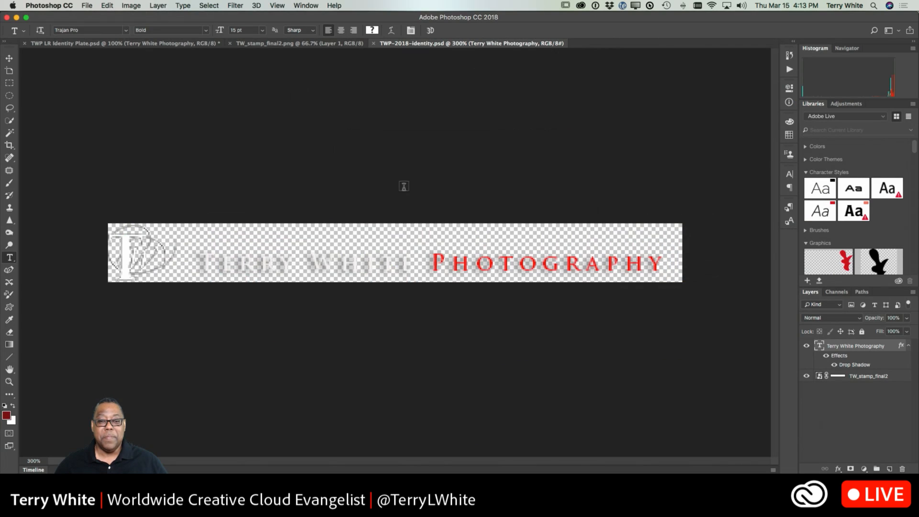
{"action": "left_click", "coordinate": [267, 44]}
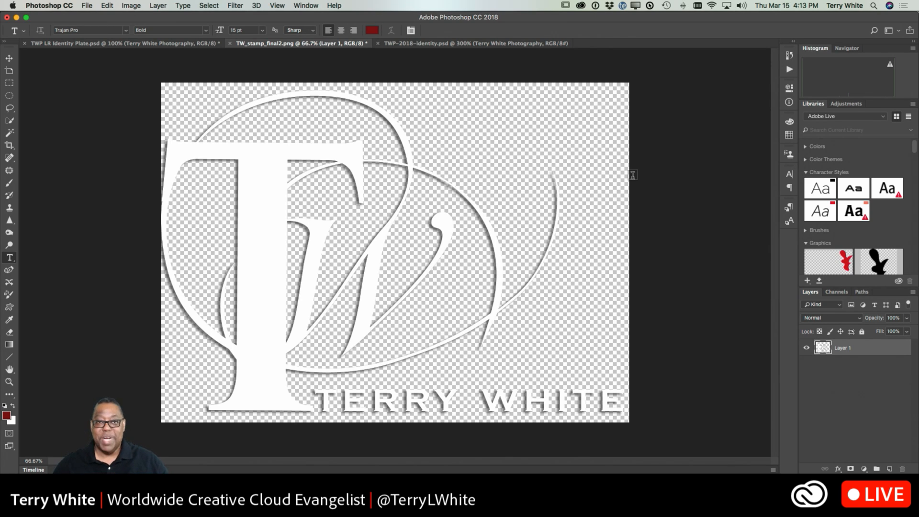
Switch back to Lightroom Classic and select TW_stamp_final2.png as the watermark image in the photography business folder.
{"action": "key", "text": "super+Tab"}
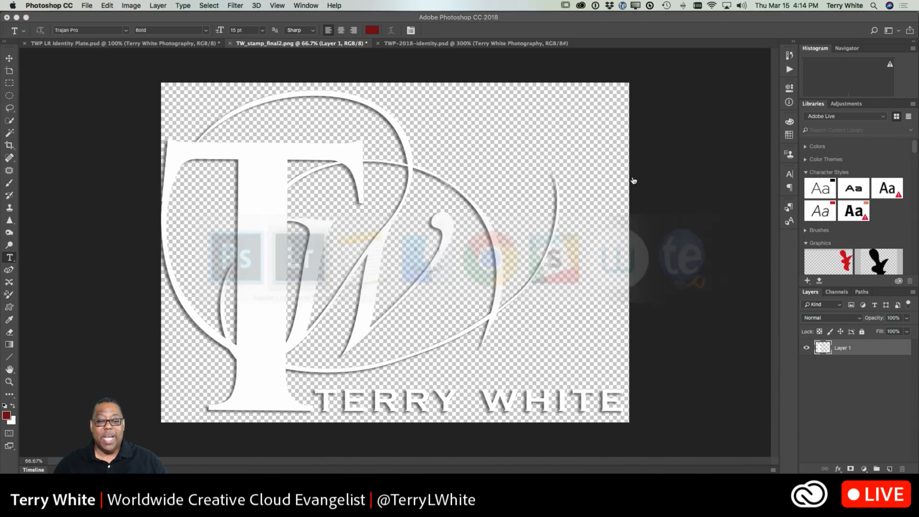
{"action": "scroll", "coordinate": [437, 205], "scroll_direction": "down", "scroll_amount": 10}
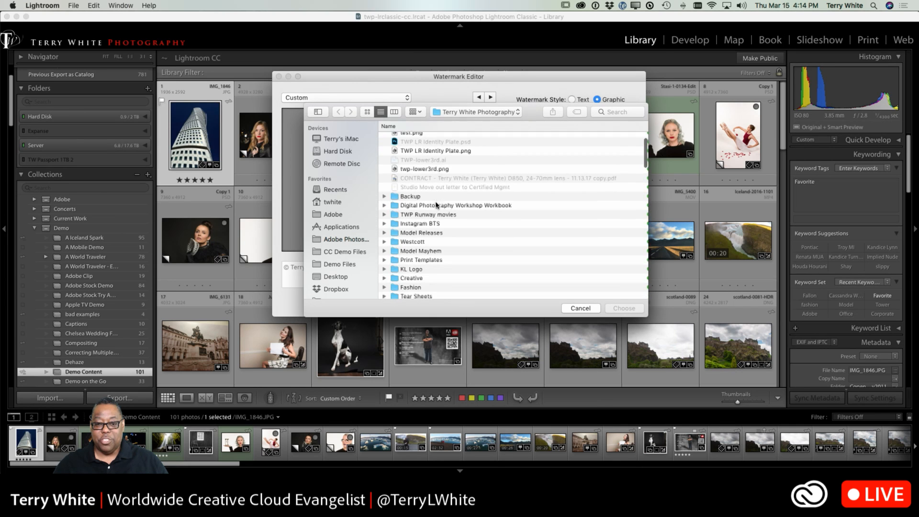
{"action": "scroll", "coordinate": [437, 205], "scroll_direction": "down", "scroll_amount": 5}
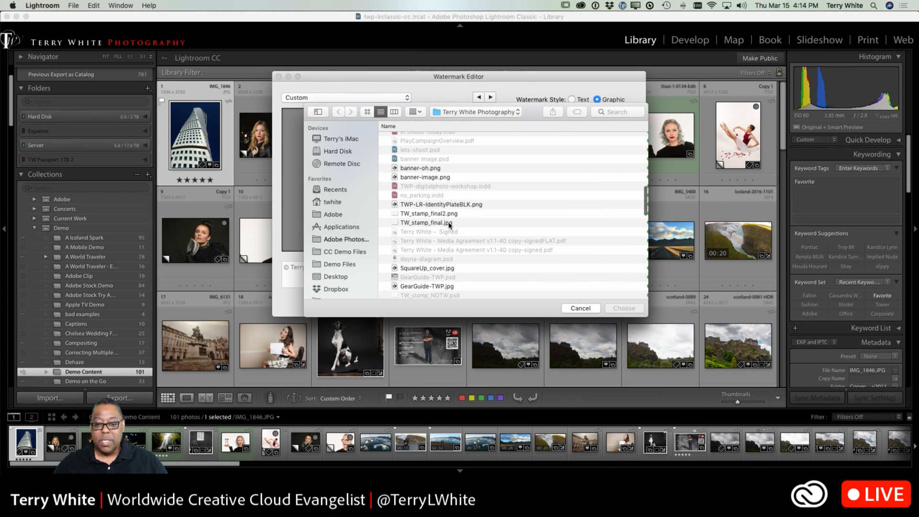
{"action": "left_click", "coordinate": [438, 213]}
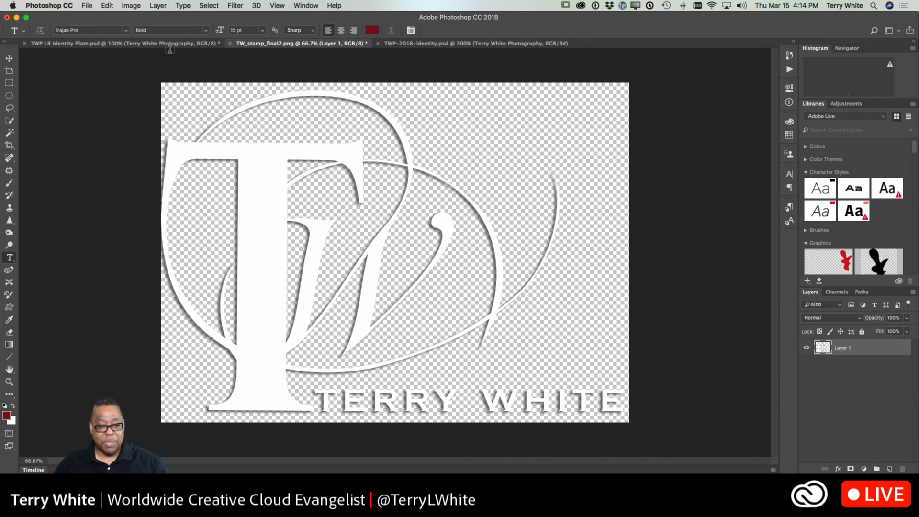
Inspect the pixel dimensions of TW_stamp_final2.png in Photoshop without resizing it.
{"action": "left_click", "coordinate": [134, 6]}
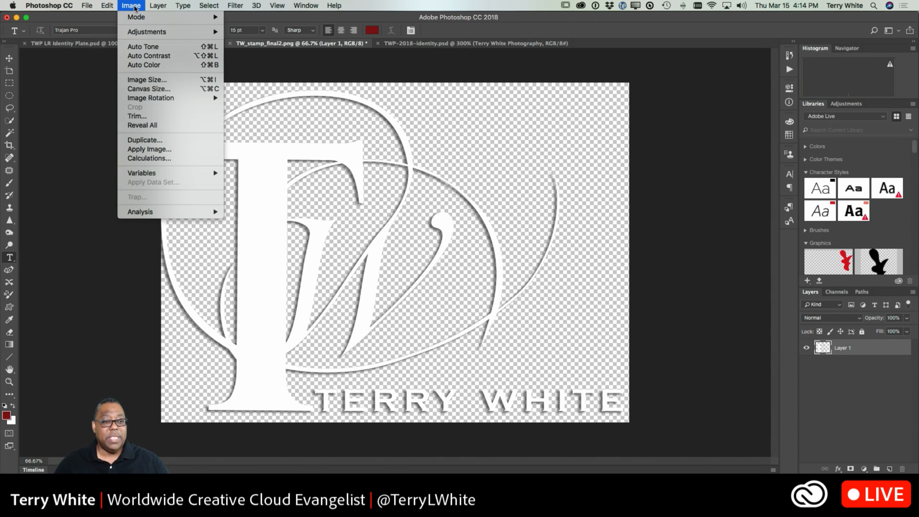
{"action": "left_click", "coordinate": [137, 77]}
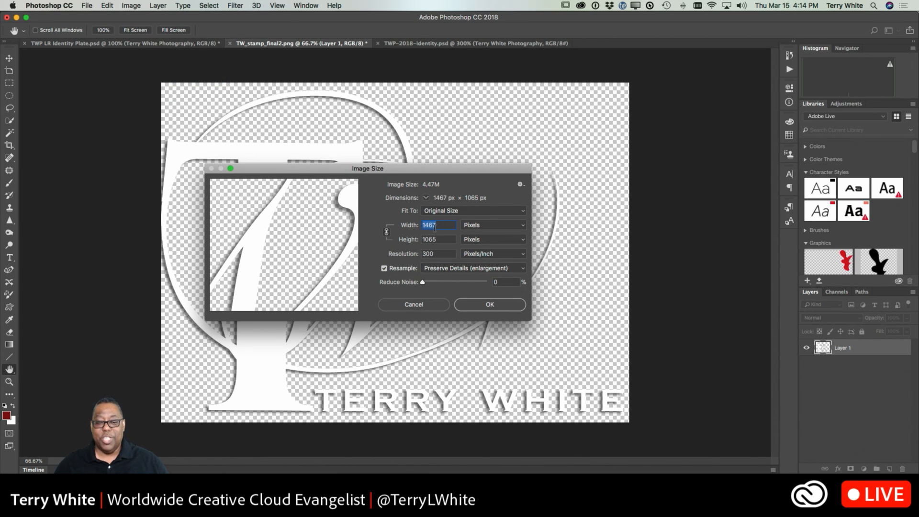
{"action": "left_click", "coordinate": [433, 305]}
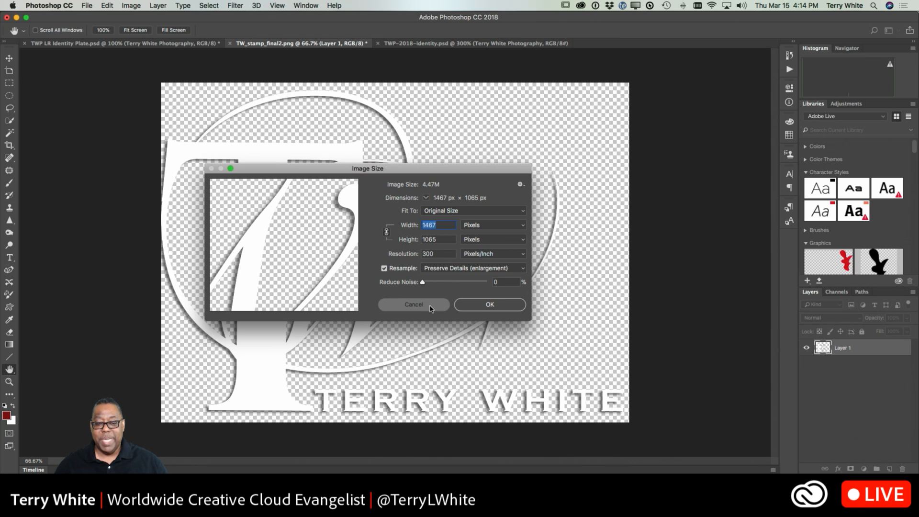
{"action": "key", "text": "t"}
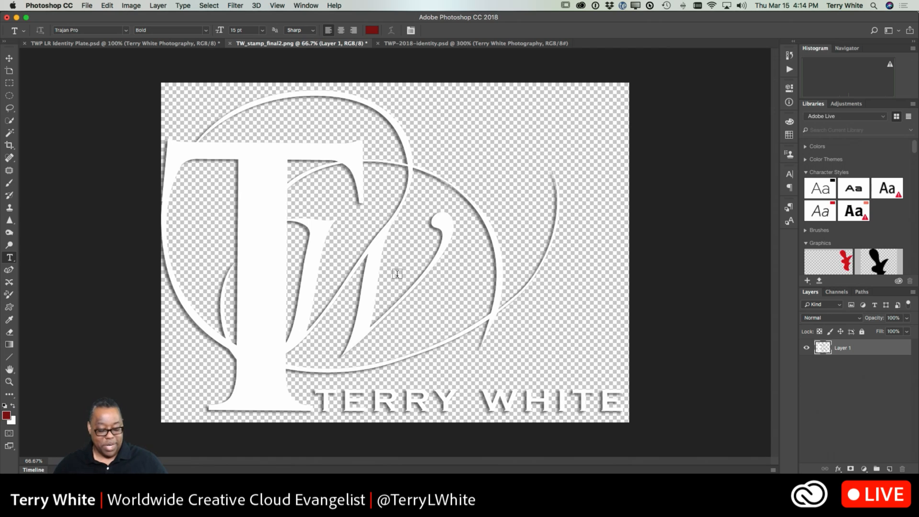
Switch back to Lightroom Classic, dismiss the image selection and close the watermark editor without saving.
{"action": "key", "text": "super+Tab"}
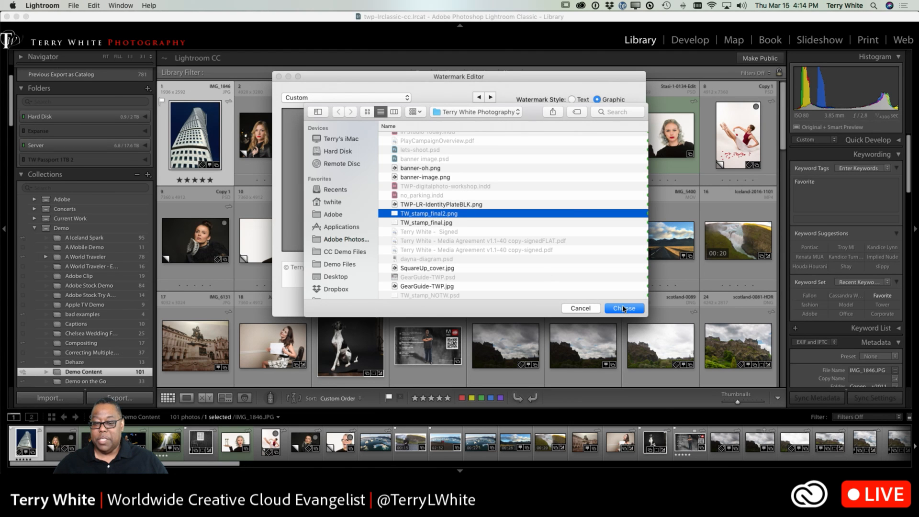
{"action": "key", "text": "Escape"}
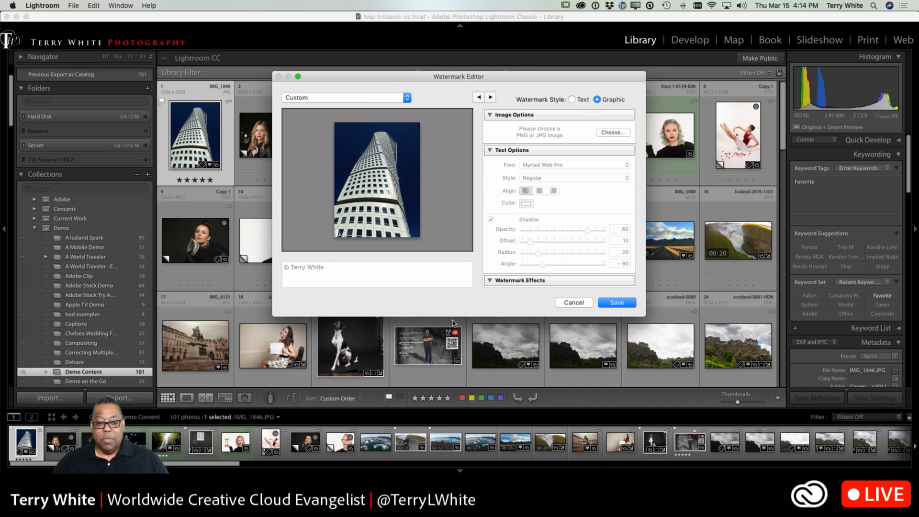
{"action": "mouse_move", "coordinate": [340, 238]}
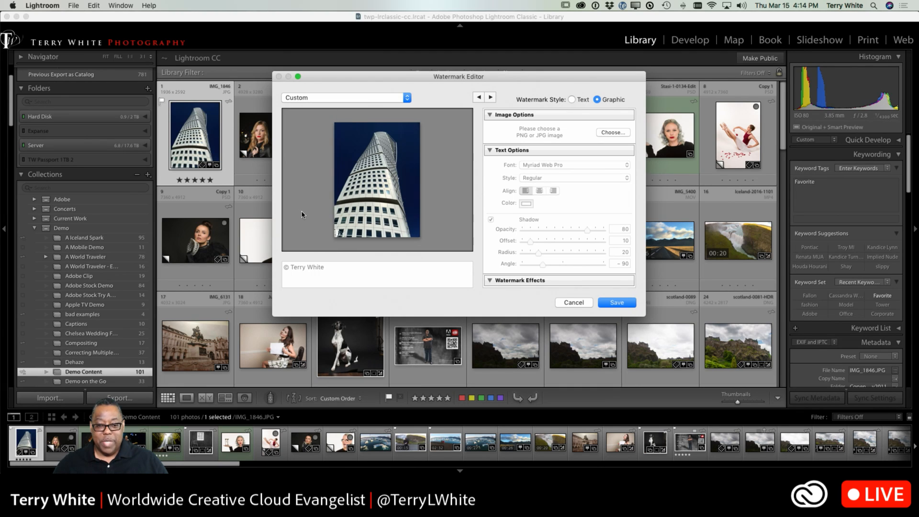
{"action": "left_click", "coordinate": [574, 303]}
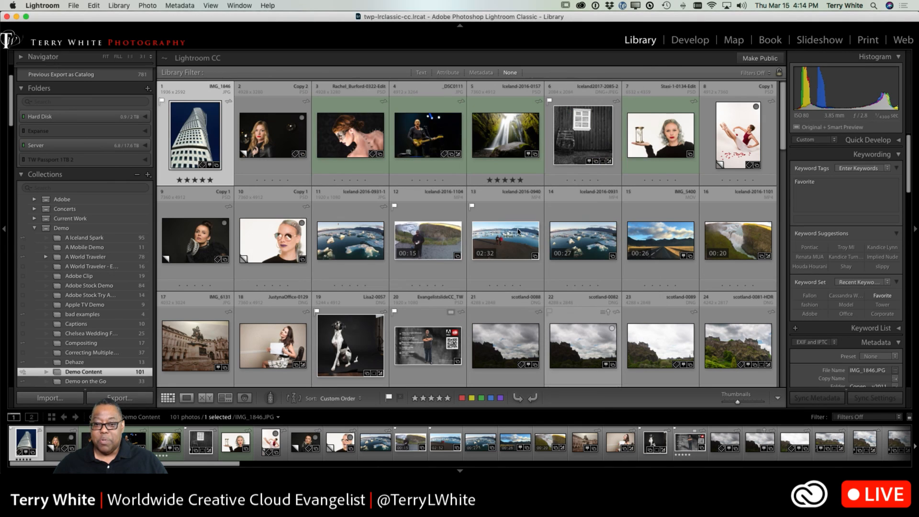
Select the dark portrait in the ninth grid cell and open the watermark editor for it.
{"action": "left_click", "coordinate": [341, 145]}
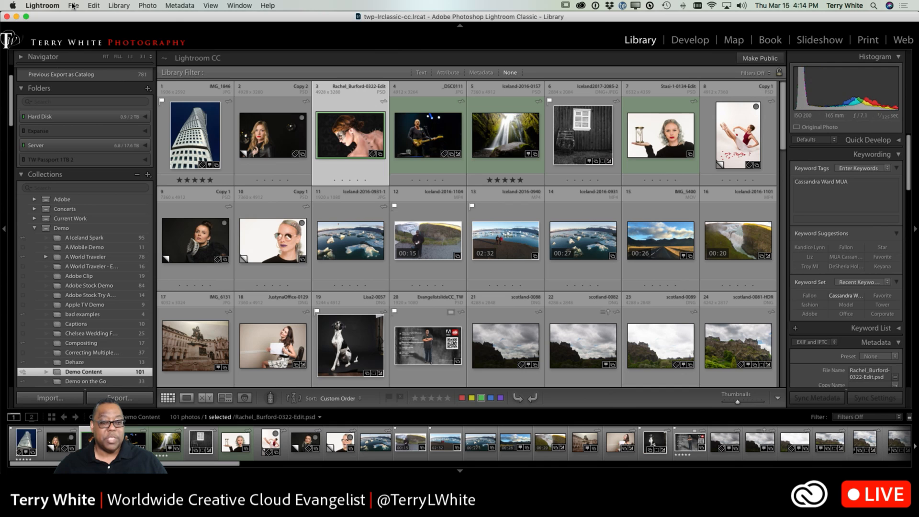
{"action": "left_click", "coordinate": [191, 238]}
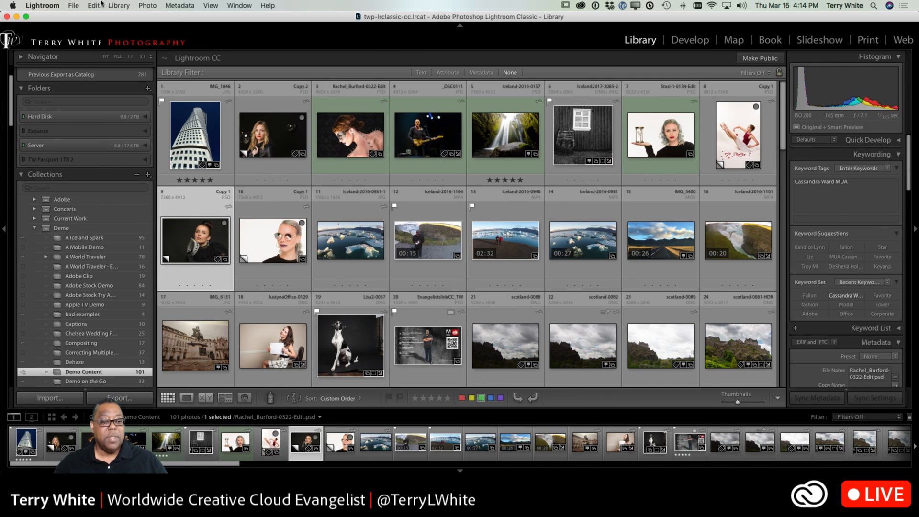
{"action": "left_click", "coordinate": [74, 6]}
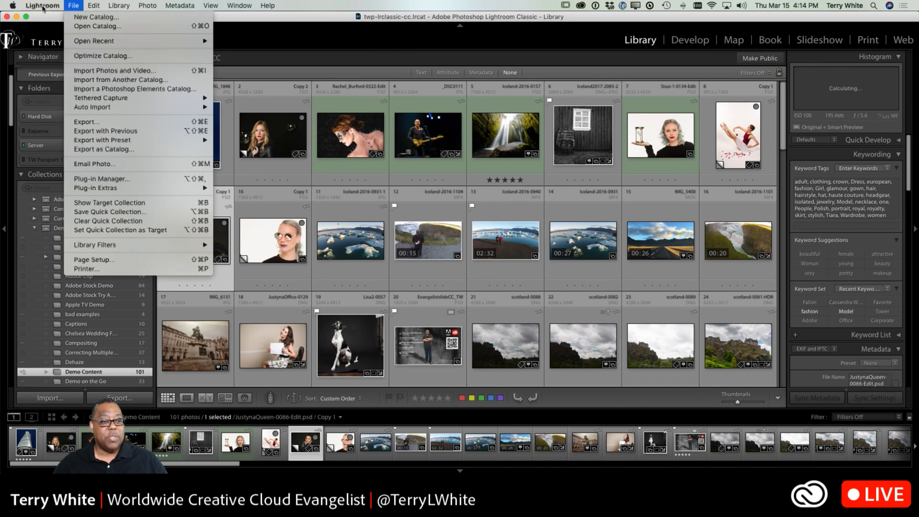
{"action": "mouse_move", "coordinate": [46, 5]}
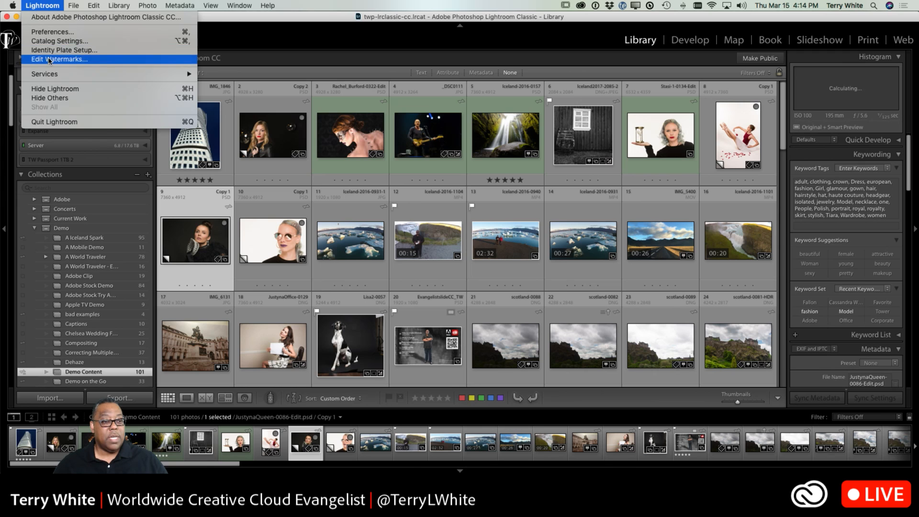
{"action": "left_click", "coordinate": [49, 58]}
Set the watermark style to graphic and load TW_stamp_final2.png as the watermark image.
{"action": "left_click", "coordinate": [604, 100]}
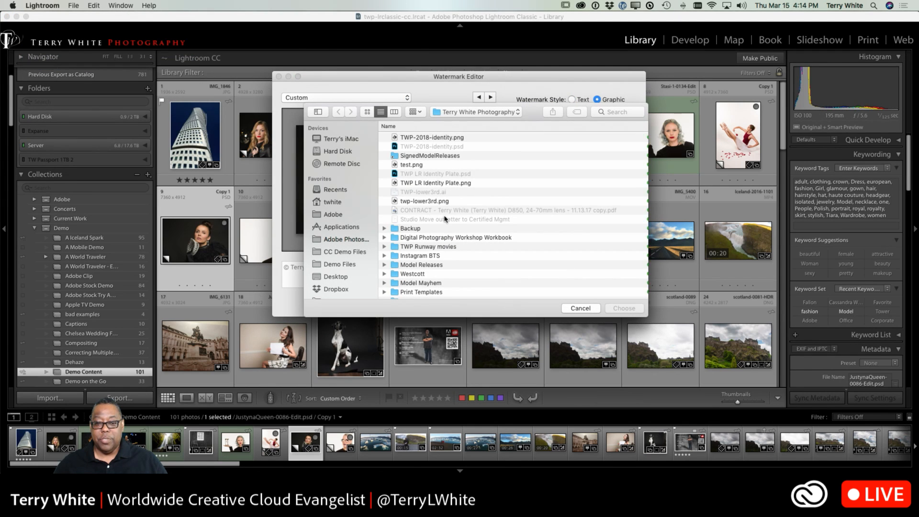
{"action": "scroll", "coordinate": [445, 219], "scroll_direction": "down", "scroll_amount": 10}
{"action": "left_click", "coordinate": [448, 247]}
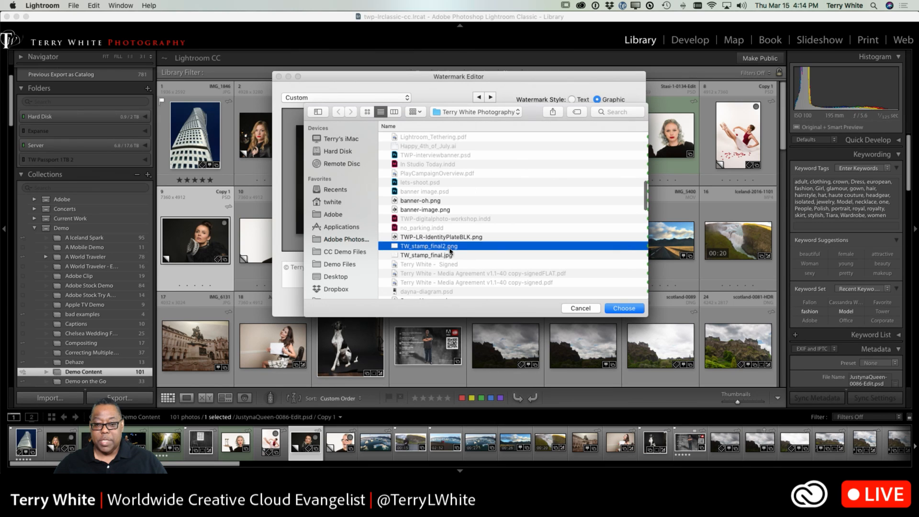
{"action": "left_click", "coordinate": [618, 309]}
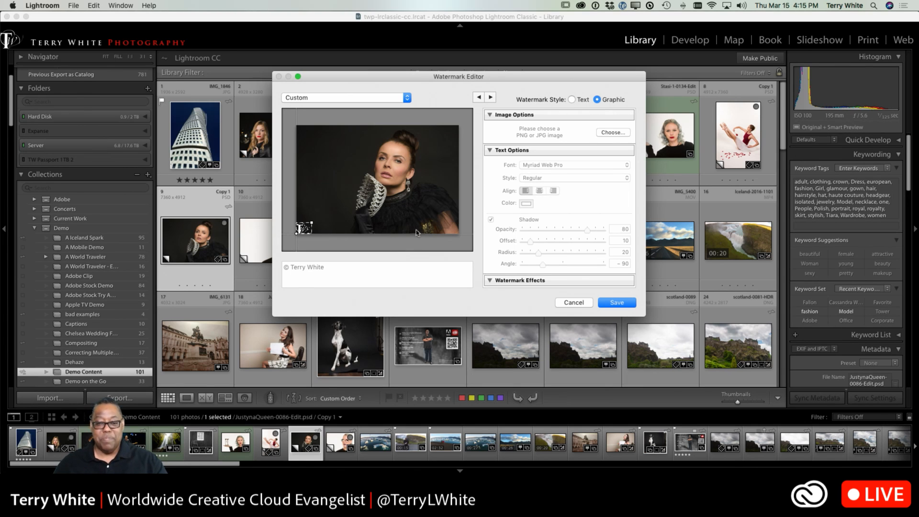
Try anchoring the watermark at the top-left, top-right and bottom-right corners of the photo, and return it to the bottom-left corner.
{"action": "scroll", "coordinate": [512, 236], "scroll_direction": "down", "scroll_amount": 5}
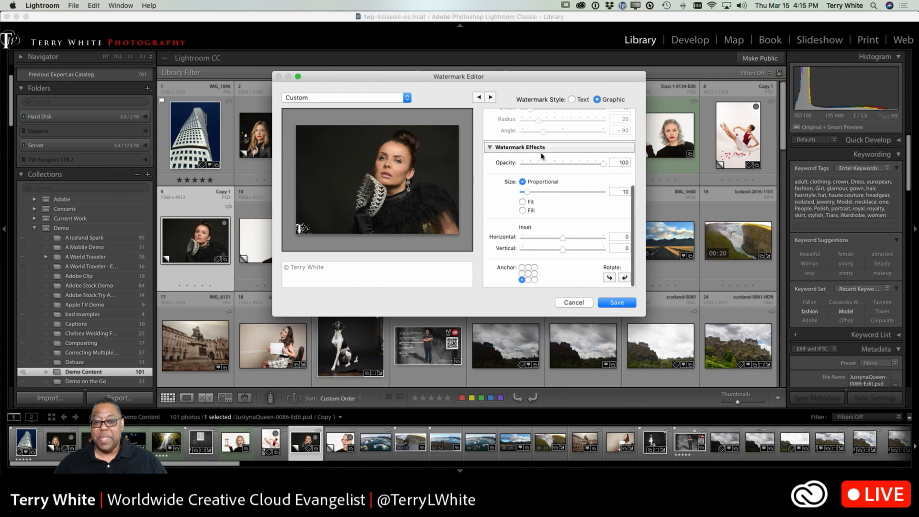
{"action": "left_click", "coordinate": [521, 267]}
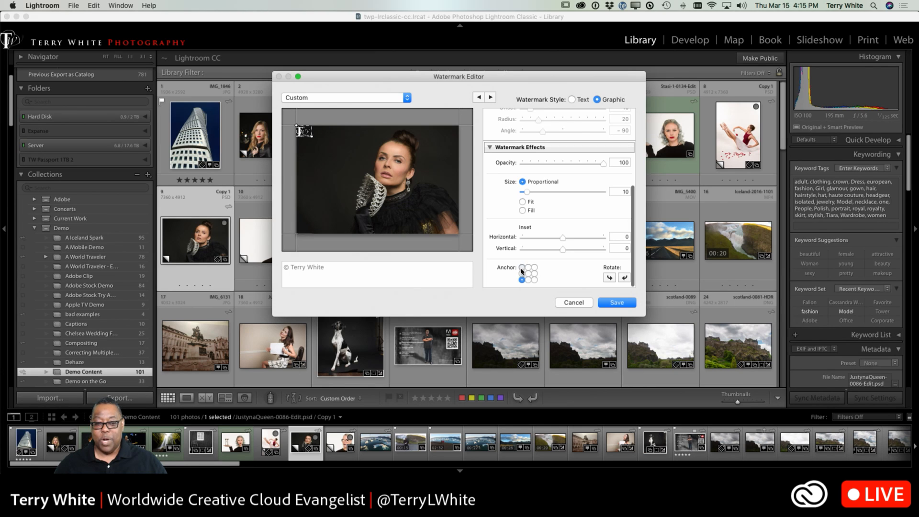
{"action": "left_click", "coordinate": [534, 267]}
{"action": "left_click", "coordinate": [535, 280]}
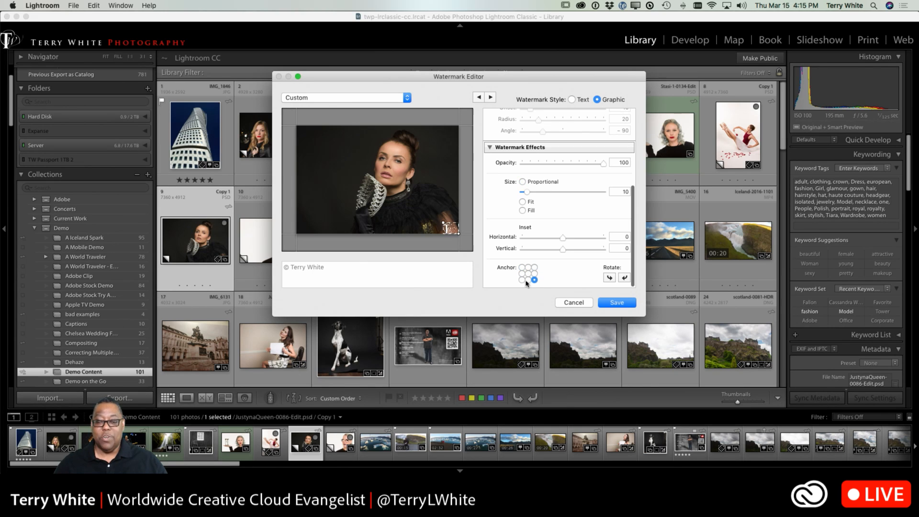
{"action": "left_click", "coordinate": [522, 280]}
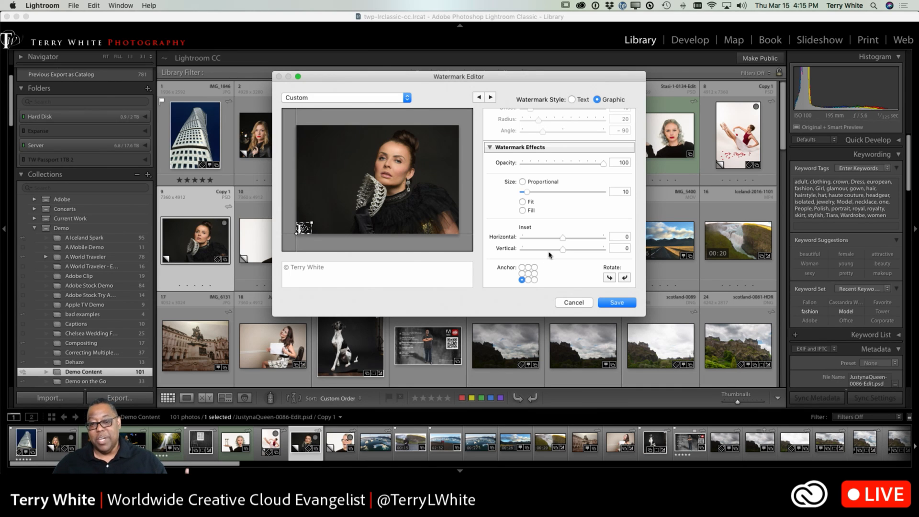
Inset the proportionally sized, bottom-left anchored watermark by 6 horizontally and vertically, and set its opacity to 70.
{"action": "left_click_drag", "start_coordinate": [562, 238], "coordinate": [588, 258]}
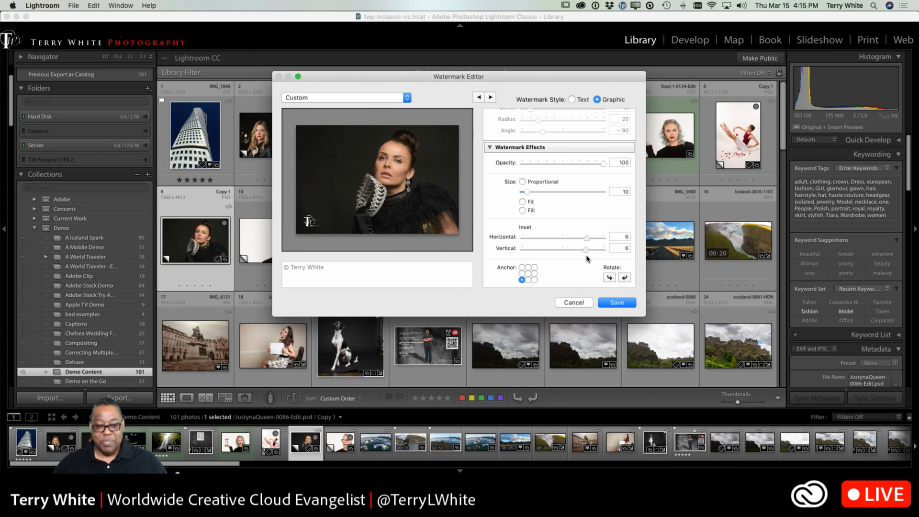
{"action": "left_click", "coordinate": [523, 182]}
{"action": "scroll", "coordinate": [581, 245], "scroll_direction": "up", "scroll_amount": 3}
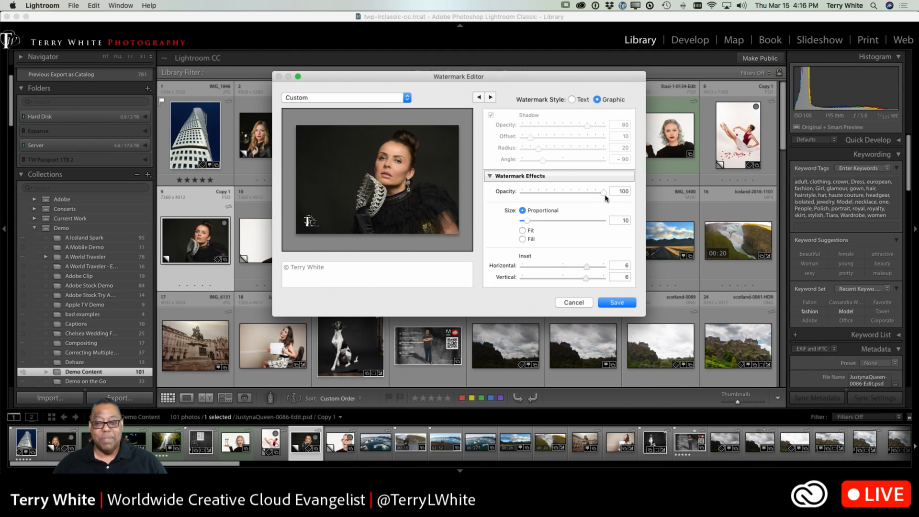
{"action": "left_click", "coordinate": [624, 191]}
{"action": "type", "text": "70"}
{"action": "key", "text": "Tab"}
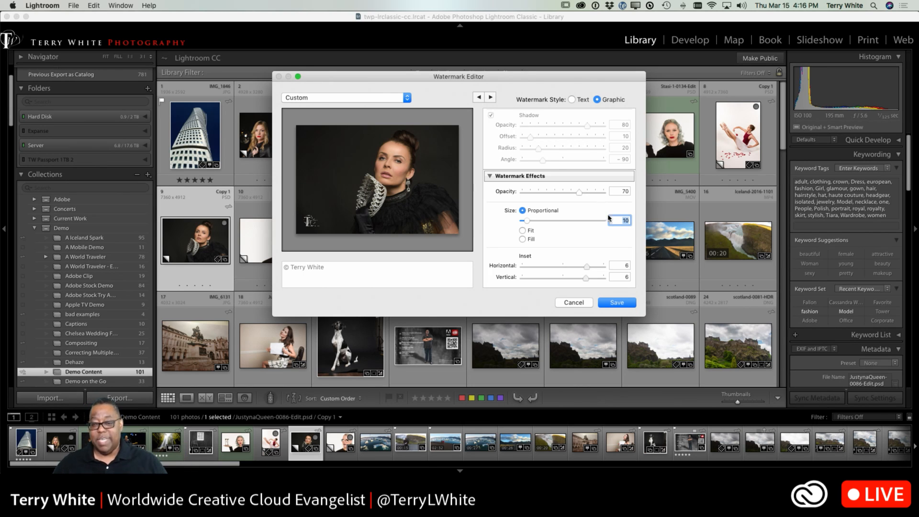
{"action": "scroll", "coordinate": [589, 234], "scroll_direction": "down", "scroll_amount": 3}
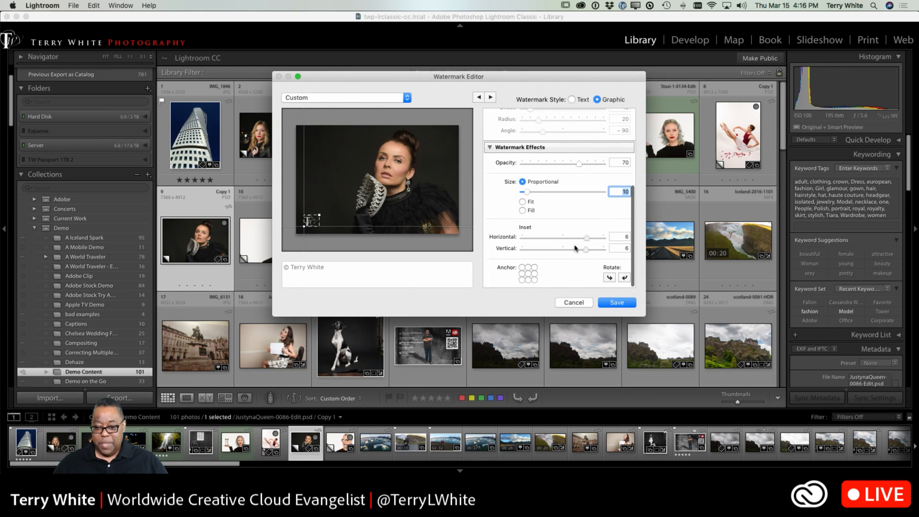
{"action": "left_click", "coordinate": [522, 280]}
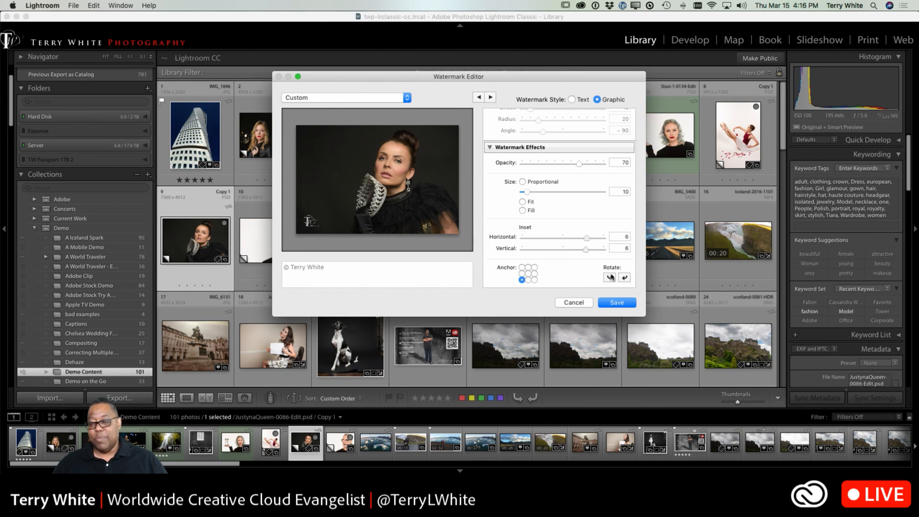
Save the current watermark settings as a new preset named TWP Lr Live and finish editing the watermark.
{"action": "left_click", "coordinate": [329, 101]}
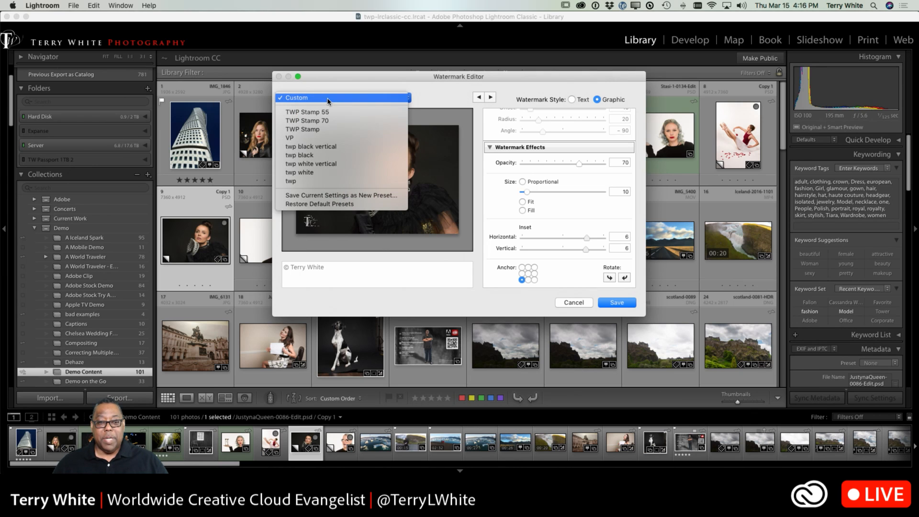
{"action": "left_click", "coordinate": [335, 196]}
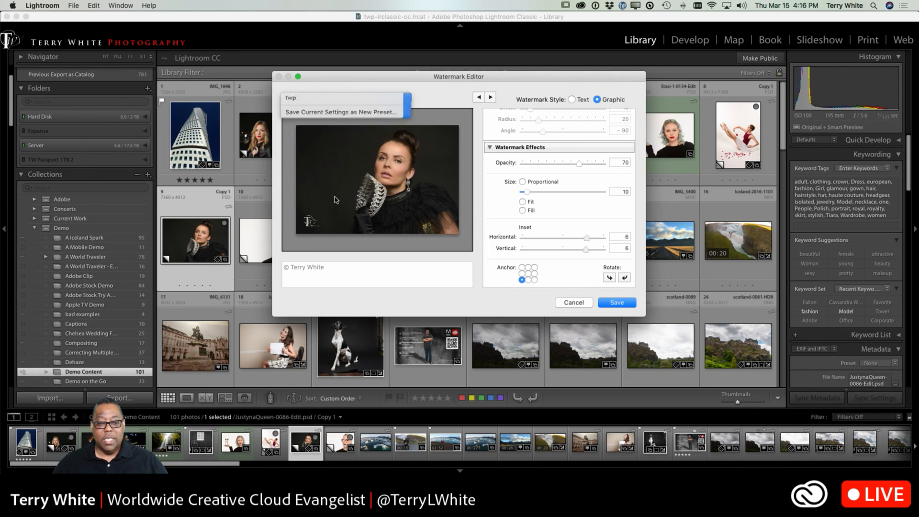
{"action": "type", "text": "TWP Lr Live"}
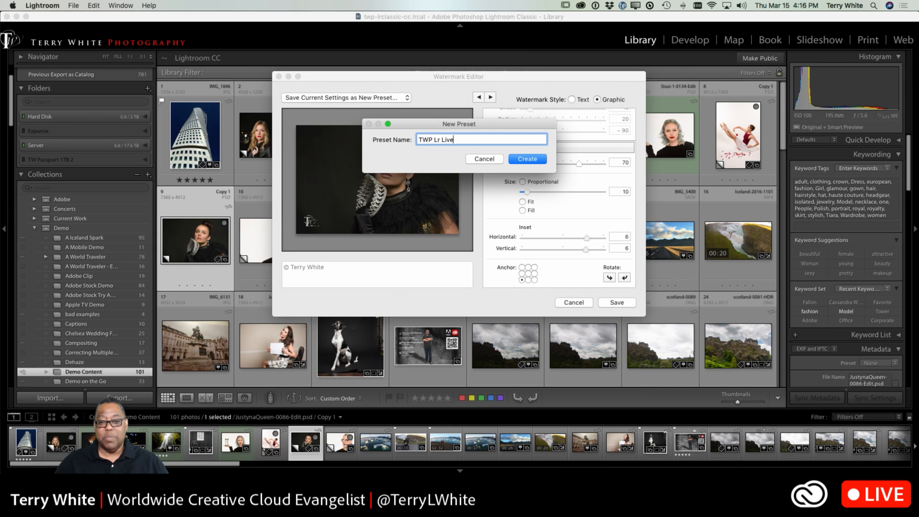
{"action": "left_click", "coordinate": [528, 160]}
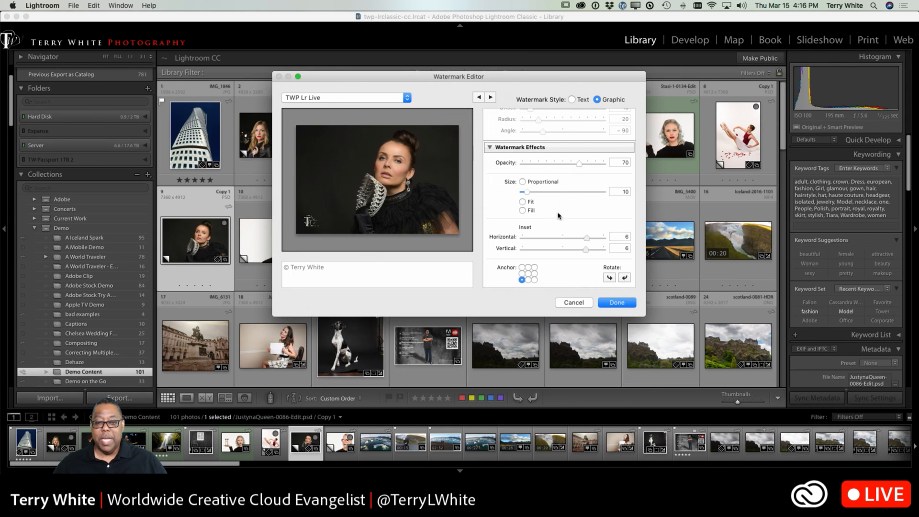
{"action": "left_click", "coordinate": [614, 303]}
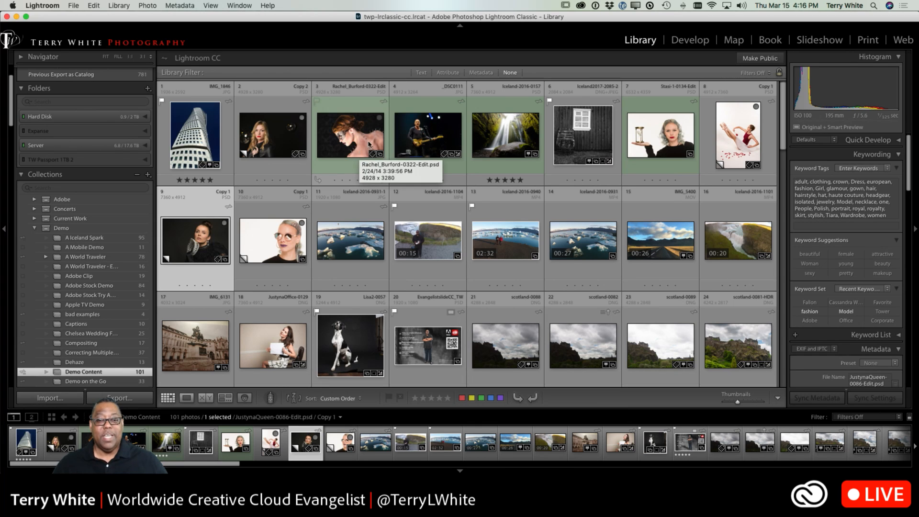
Select four photos together: the guitarist, the sunlit waterfall, the woman with the hourglass and the dark portrait in the ninth cell.
{"action": "left_click", "coordinate": [424, 145]}
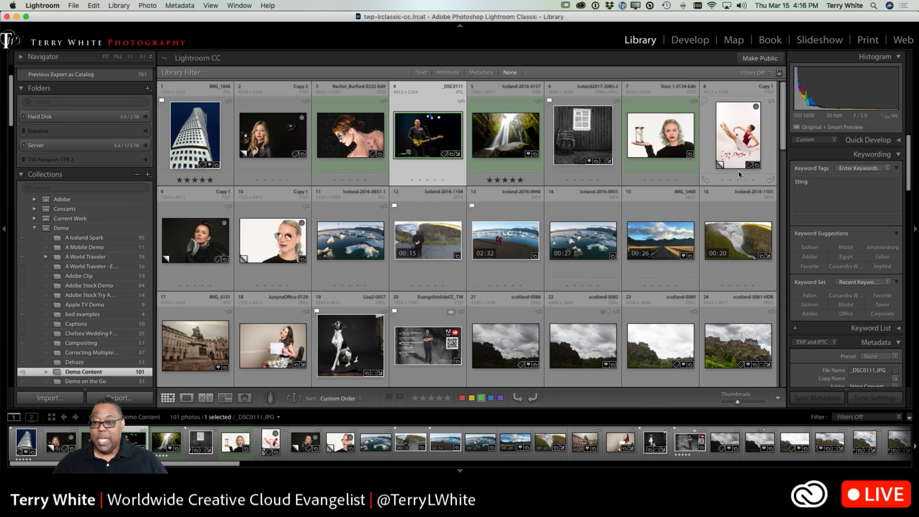
{"action": "left_click", "coordinate": [656, 143], "text": "super"}
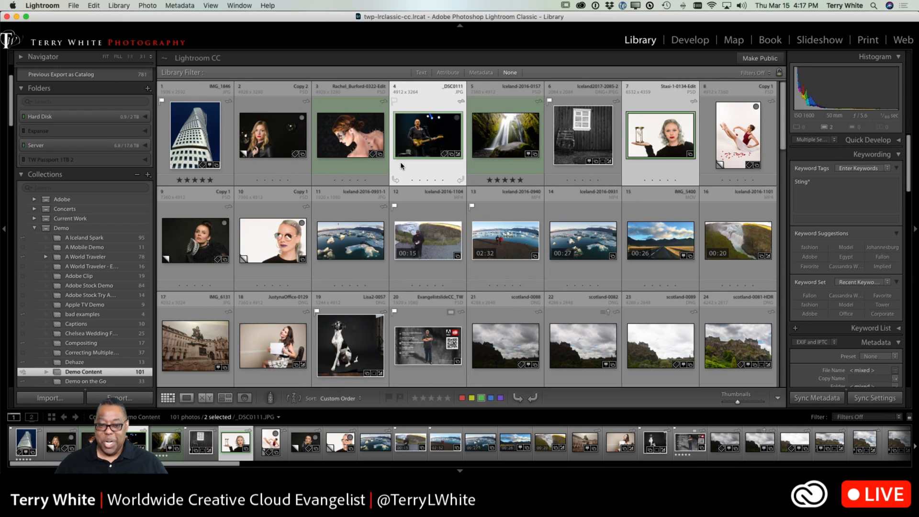
{"action": "left_click", "coordinate": [506, 154], "text": "super"}
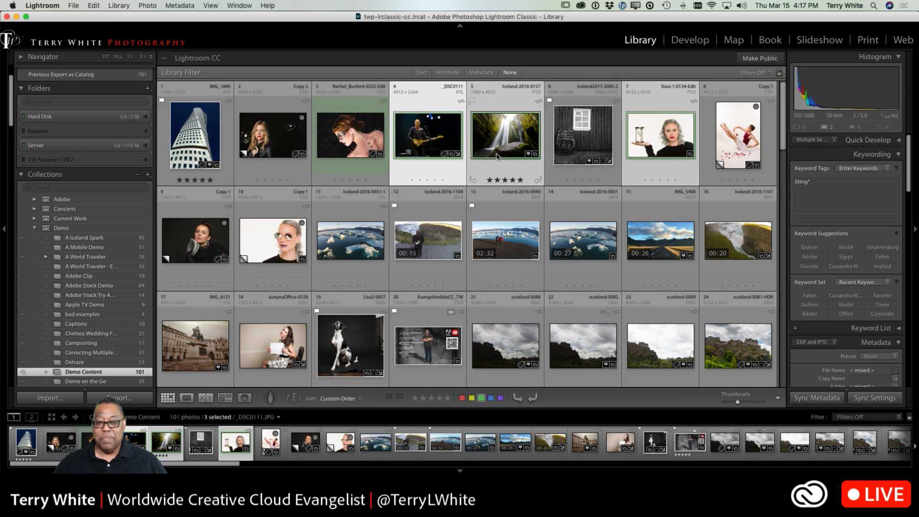
{"action": "left_click", "coordinate": [378, 157], "text": "super"}
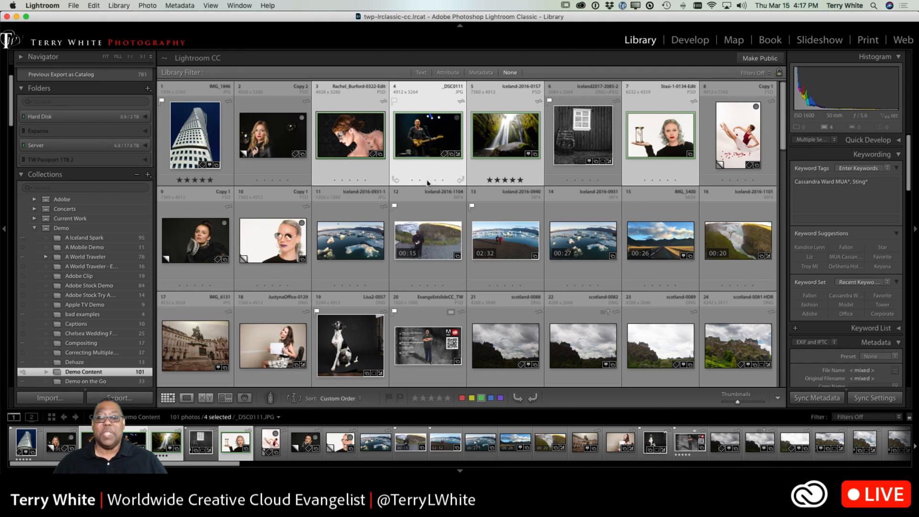
{"action": "left_click", "coordinate": [383, 179], "text": "super"}
{"action": "left_click", "coordinate": [211, 234], "text": "super"}
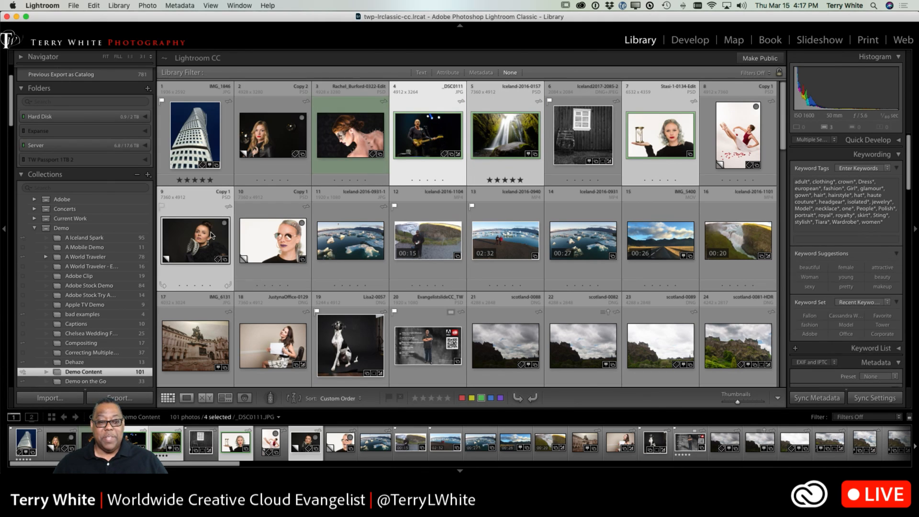
Open the export settings for the four selected photos and choose the For Web Gallery preset.
{"action": "left_click", "coordinate": [73, 5]}
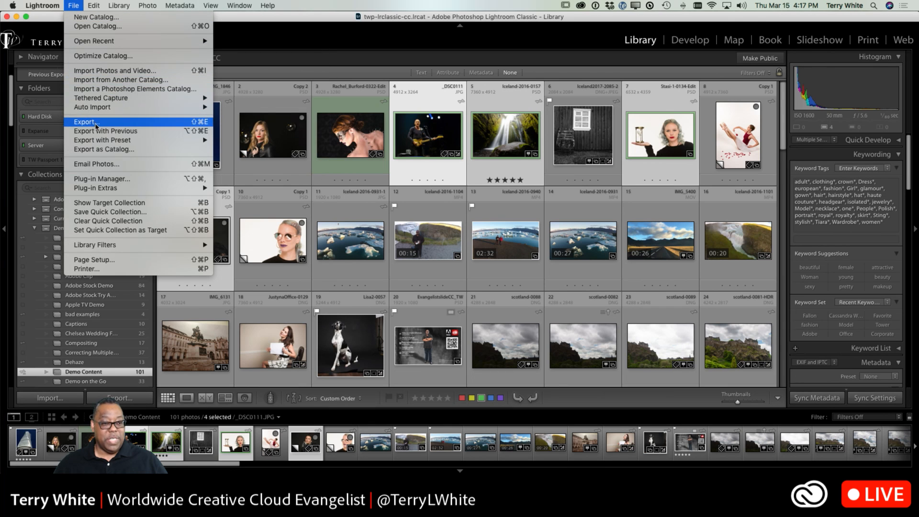
{"action": "mouse_move", "coordinate": [98, 140]}
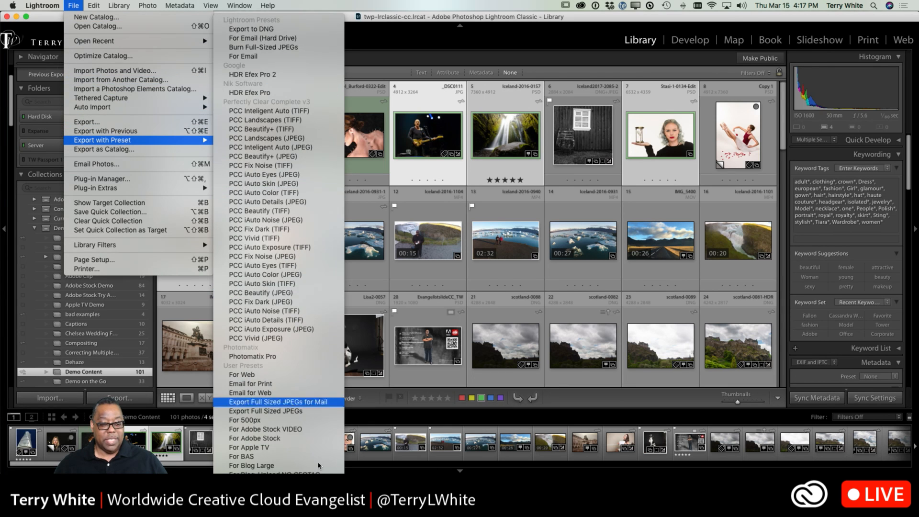
{"action": "scroll", "coordinate": [309, 426], "scroll_direction": "down", "scroll_amount": 5}
{"action": "scroll", "coordinate": [273, 446], "scroll_direction": "down", "scroll_amount": 10}
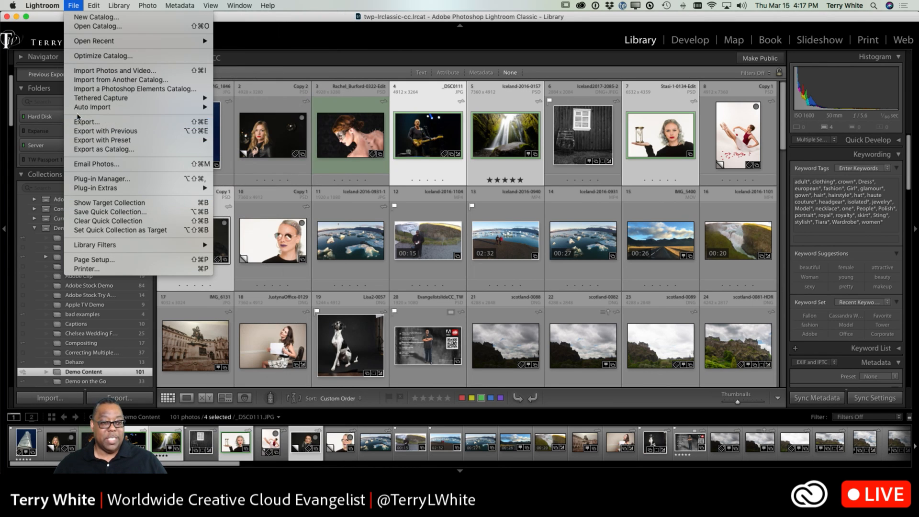
{"action": "left_click", "coordinate": [79, 121]}
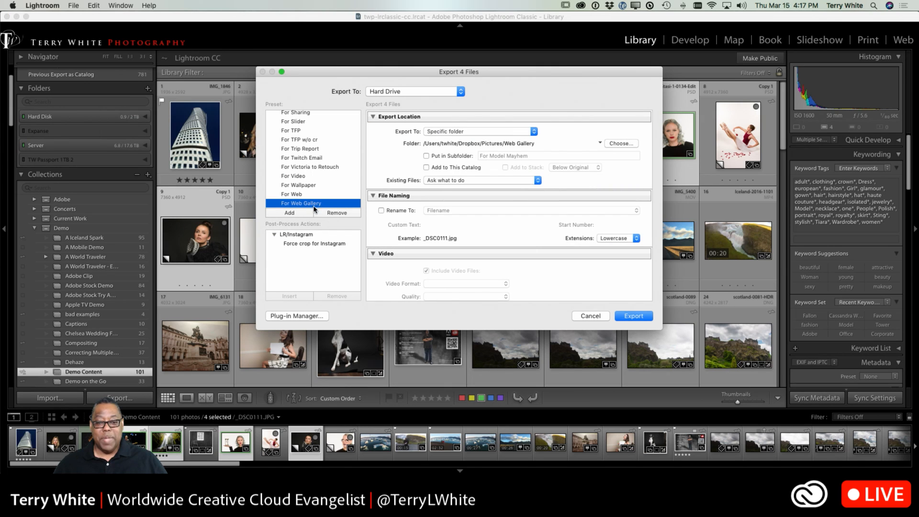
{"action": "scroll", "coordinate": [316, 204], "scroll_direction": "down", "scroll_amount": 3}
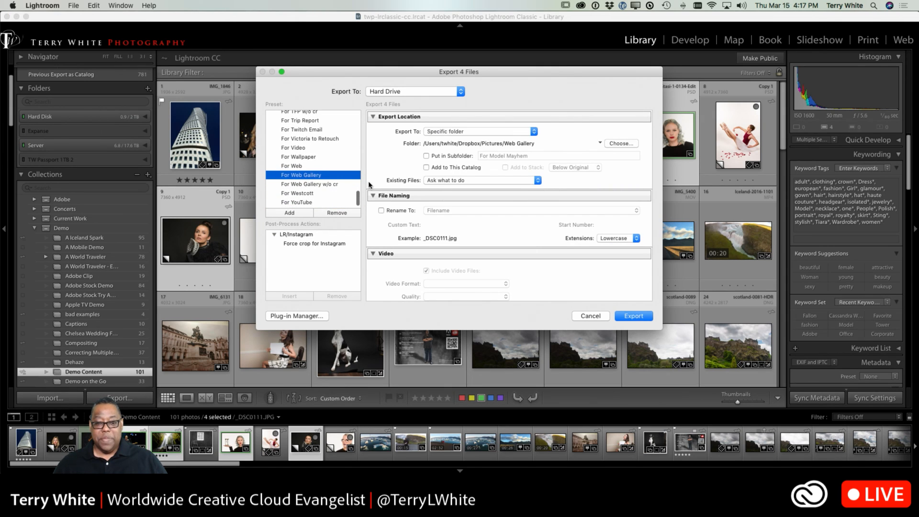
Set the export watermark to TWP Lr Live.
{"action": "scroll", "coordinate": [472, 223], "scroll_direction": "down", "scroll_amount": 10}
{"action": "scroll", "coordinate": [471, 223], "scroll_direction": "down", "scroll_amount": 5}
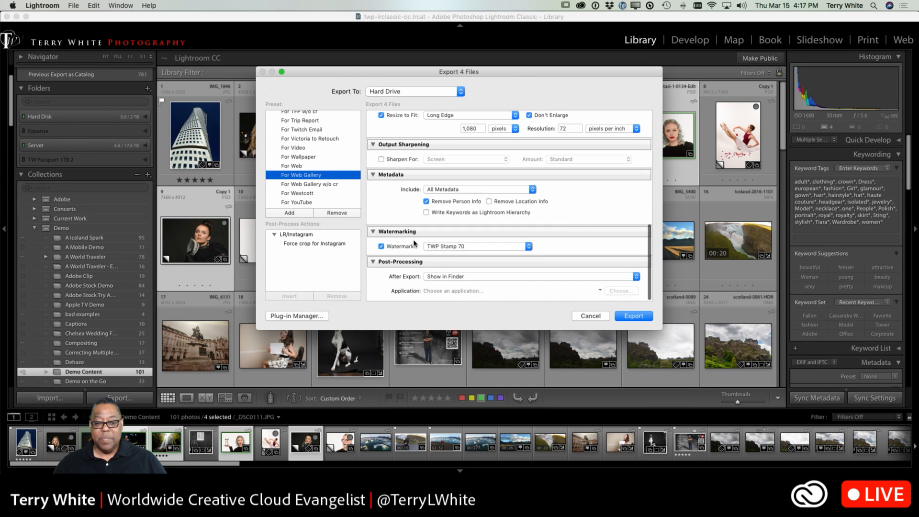
{"action": "left_click", "coordinate": [444, 247]}
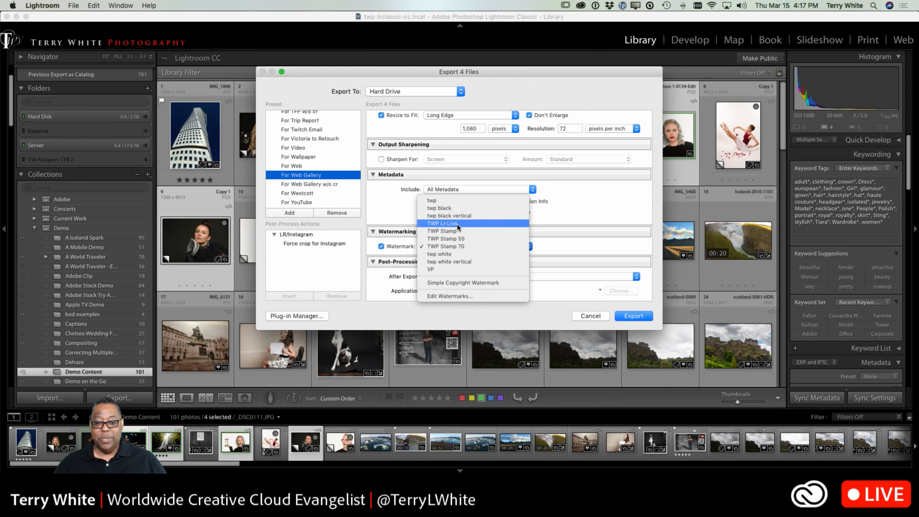
{"action": "left_click", "coordinate": [436, 223]}
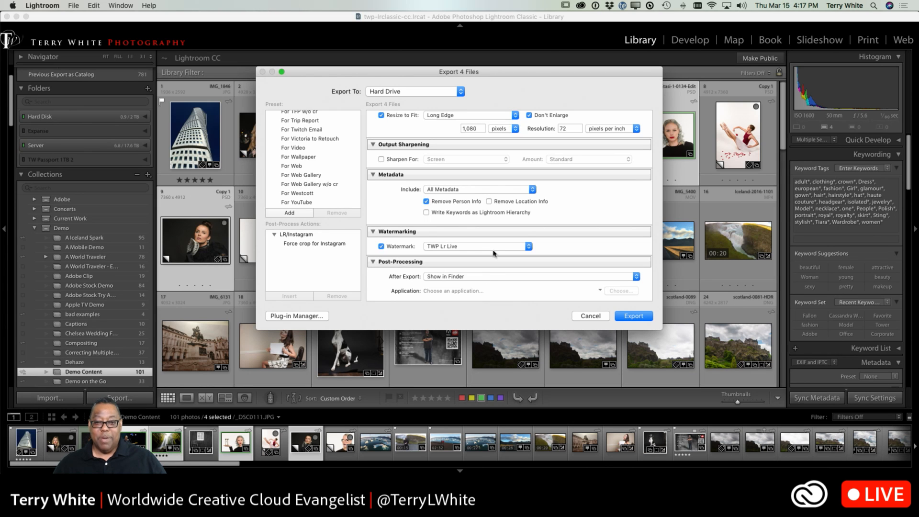
Review the file and sizing settings and export the four photos to the Web Gallery folder, overwriting the existing file.
{"action": "scroll", "coordinate": [495, 254], "scroll_direction": "up", "scroll_amount": 2}
{"action": "scroll", "coordinate": [494, 254], "scroll_direction": "up", "scroll_amount": 8}
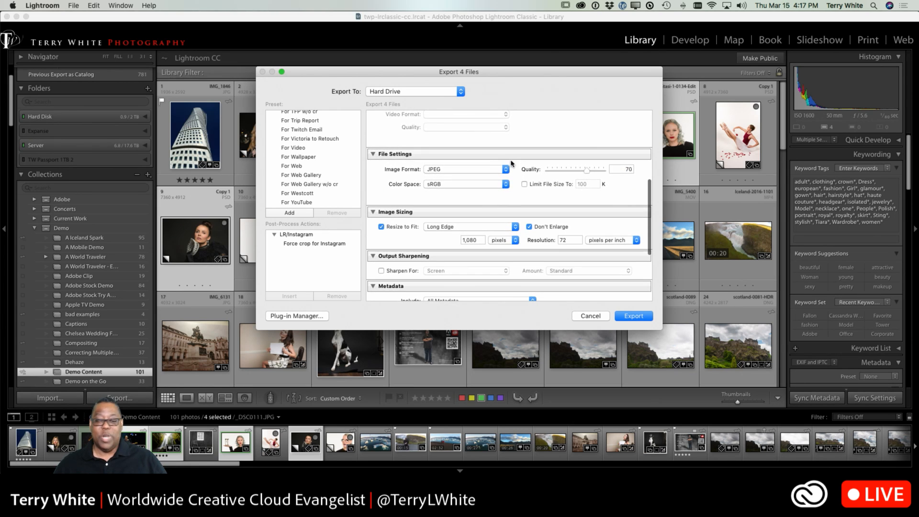
{"action": "scroll", "coordinate": [511, 163], "scroll_direction": "up", "scroll_amount": 3}
{"action": "scroll", "coordinate": [505, 214], "scroll_direction": "down", "scroll_amount": 10}
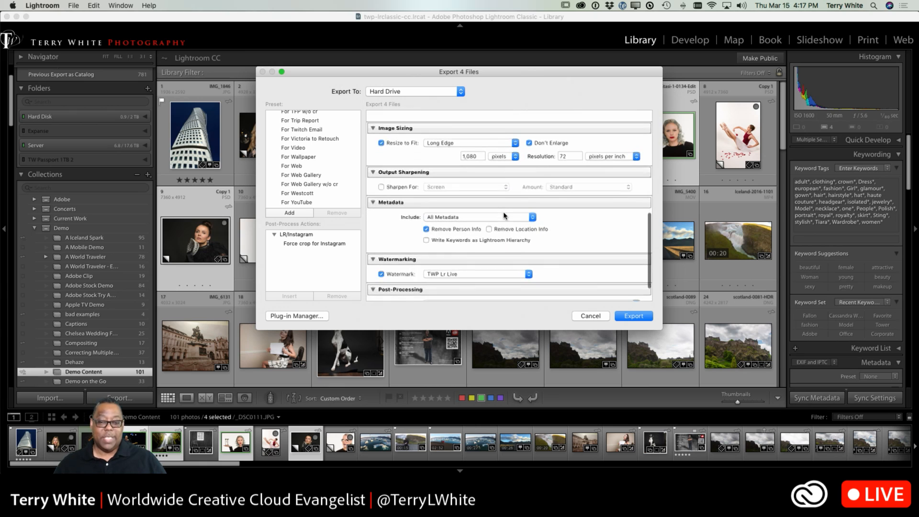
{"action": "scroll", "coordinate": [479, 237], "scroll_direction": "down", "scroll_amount": 3}
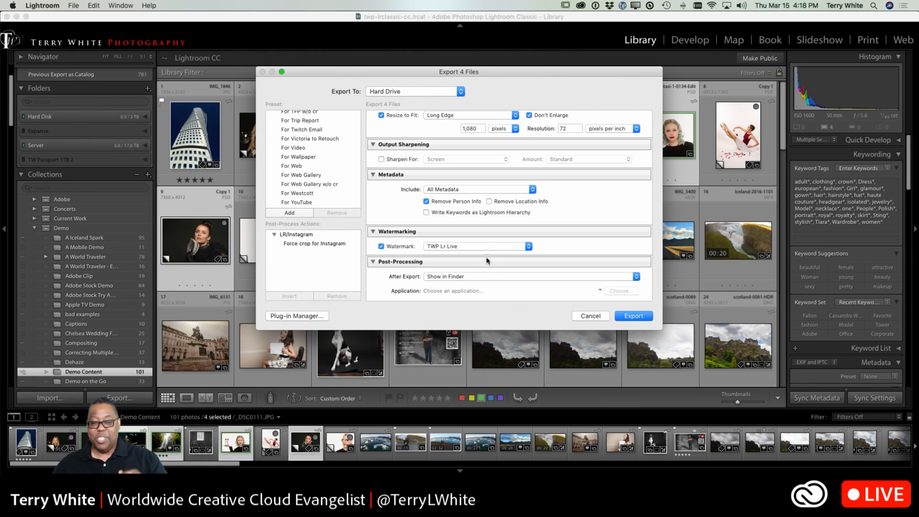
{"action": "left_click", "coordinate": [633, 318]}
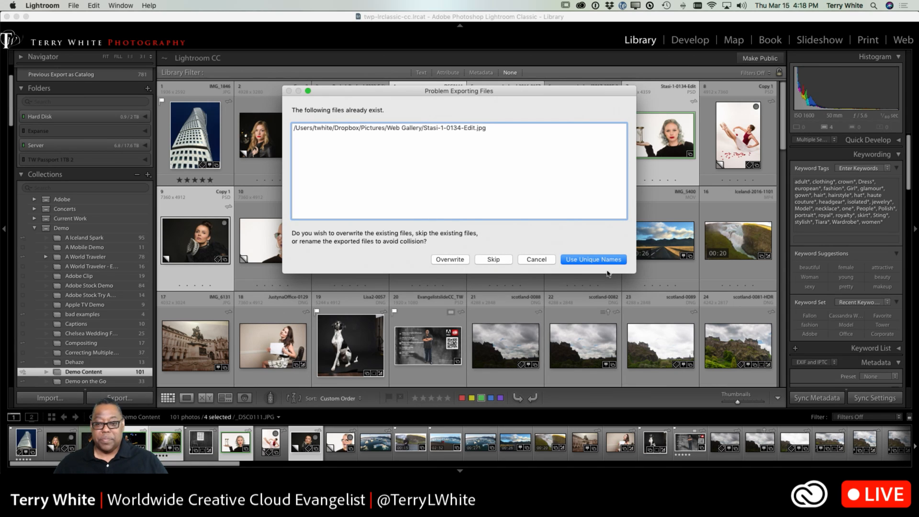
{"action": "left_click", "coordinate": [445, 261]}
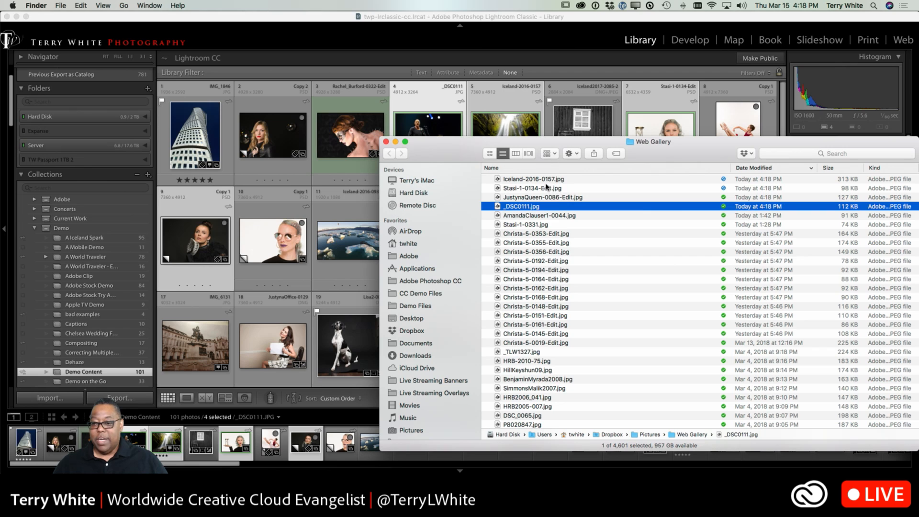
Preview the exported guitarist, hourglass portrait and waterfall JPEGs in the Web Gallery folder to examine their watermarks.
{"action": "left_click", "coordinate": [533, 216]}
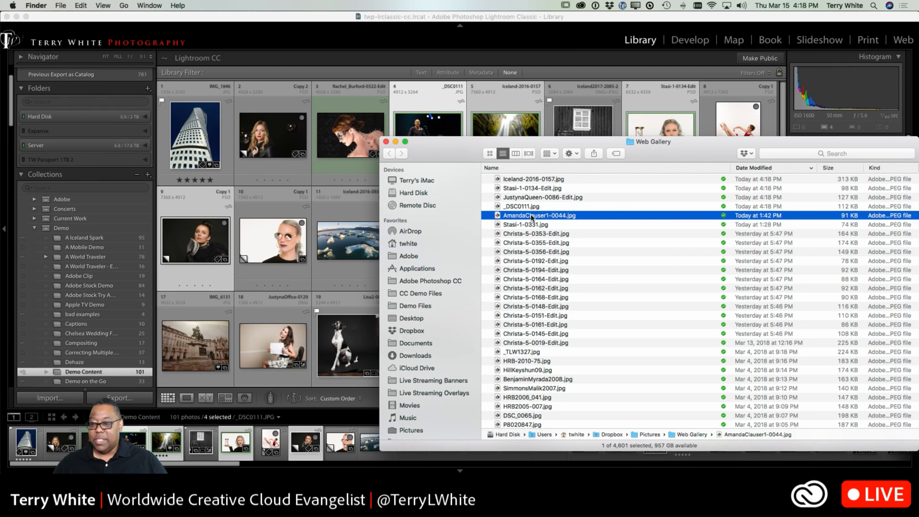
{"action": "left_click", "coordinate": [529, 226]}
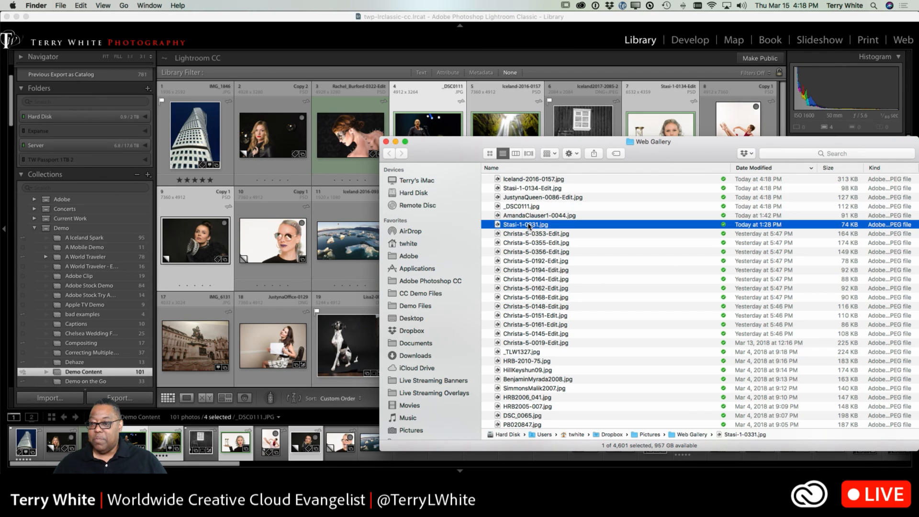
{"action": "left_click", "coordinate": [534, 208]}
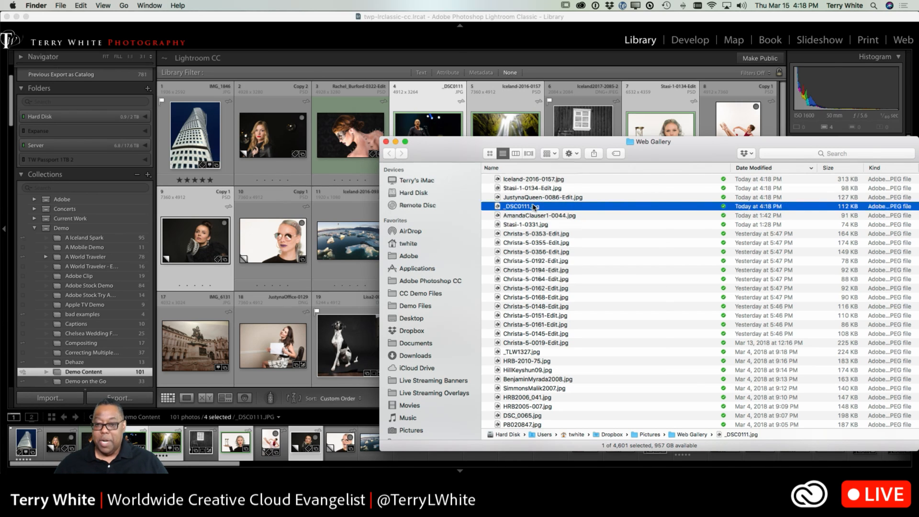
{"action": "key", "text": "space"}
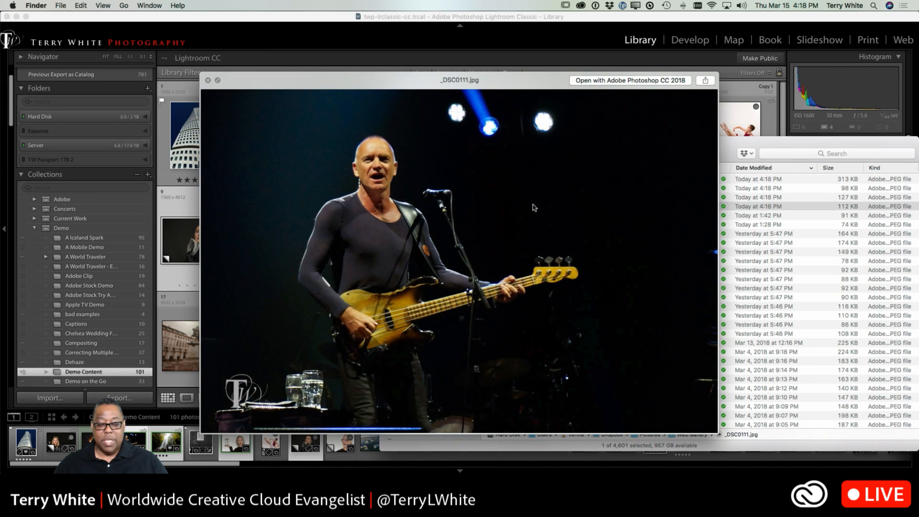
{"action": "key", "text": "Up"}
{"action": "key", "text": "Up"}
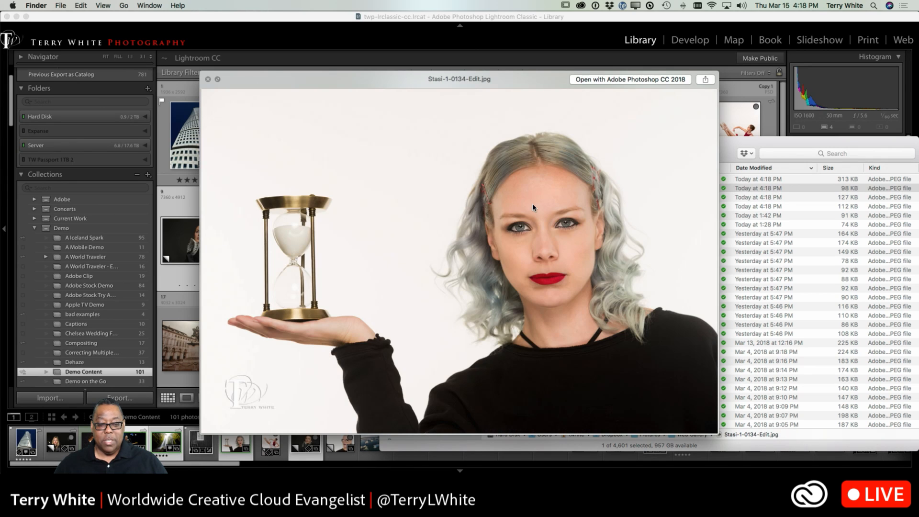
{"action": "key", "text": "Up"}
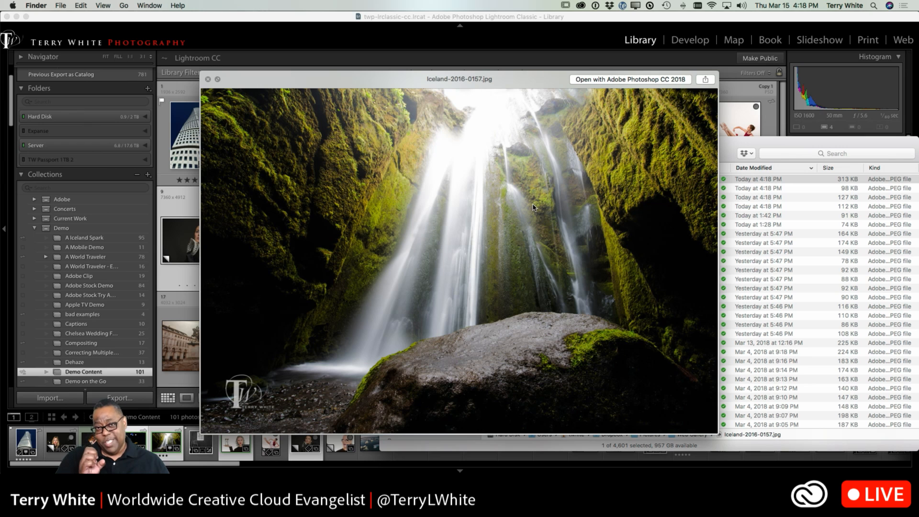
{"action": "key", "text": "space"}
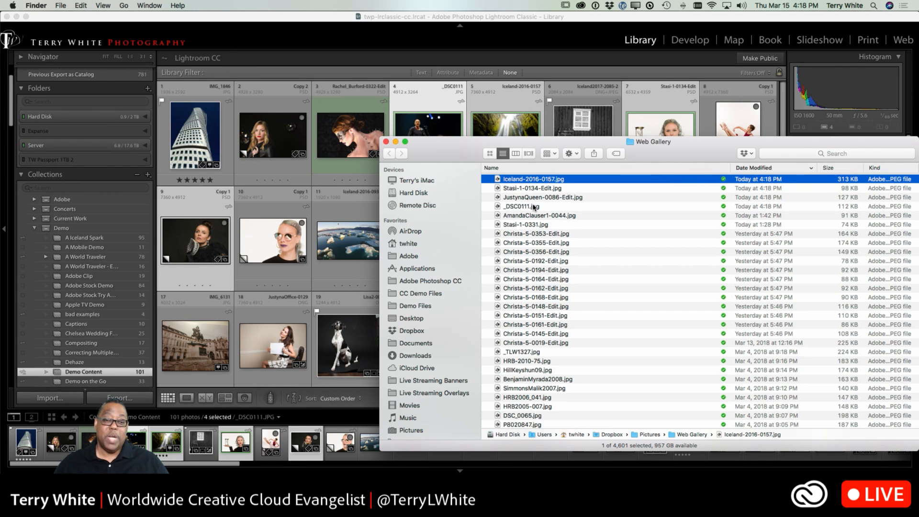
Switch back to Lightroom and load the TWP Lr Live preset in the Watermark Editor.
{"action": "left_click", "coordinate": [210, 19]}
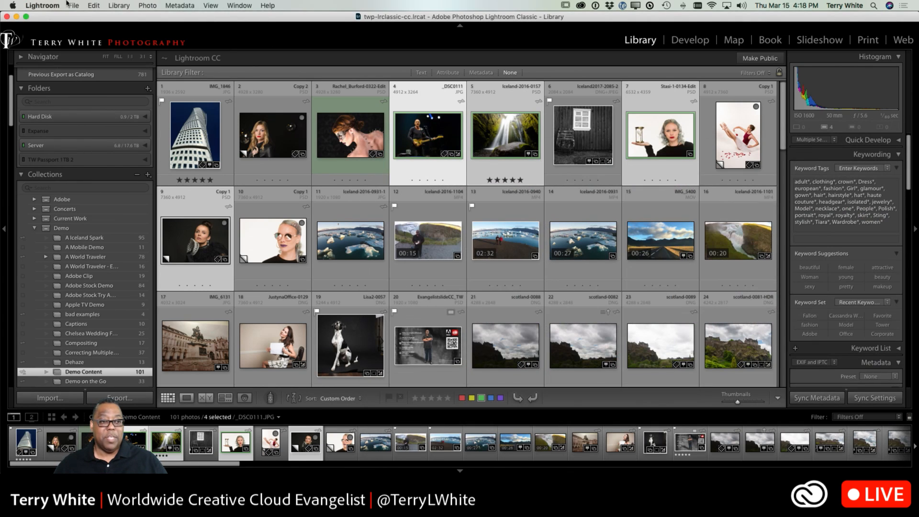
{"action": "left_click", "coordinate": [54, 6]}
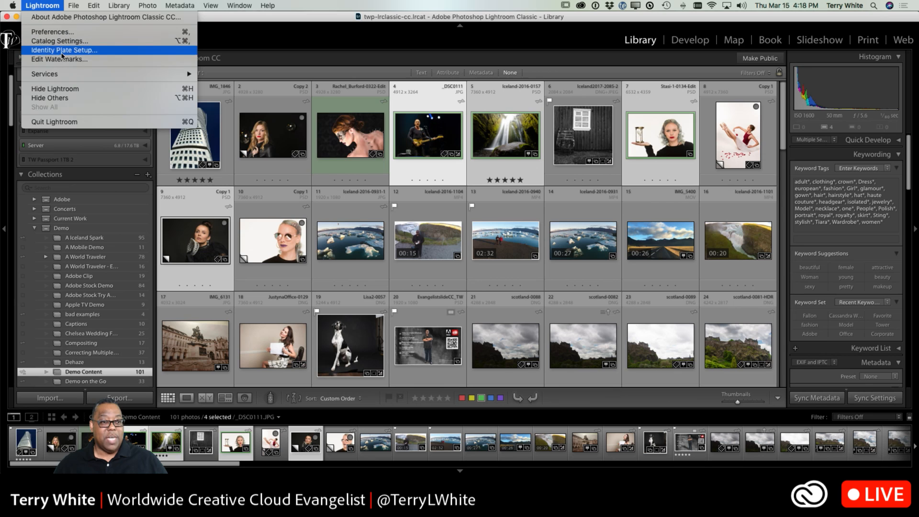
{"action": "left_click", "coordinate": [64, 59]}
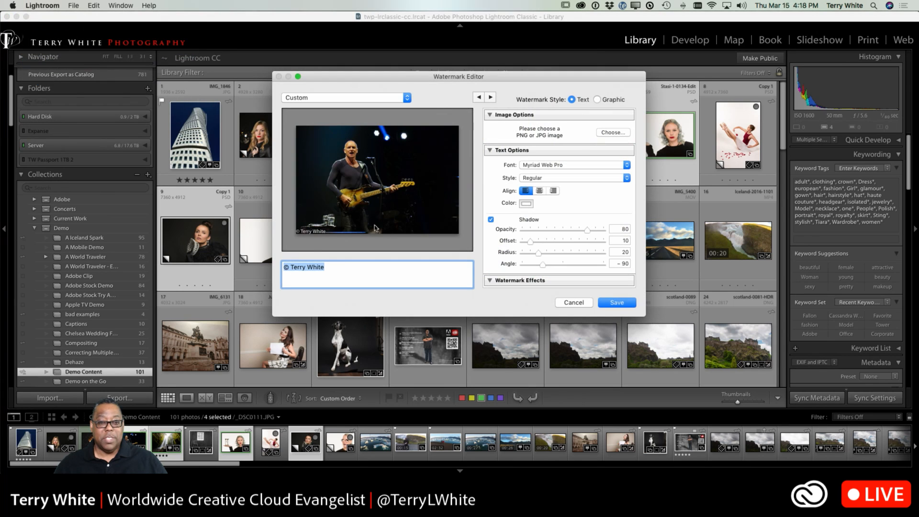
{"action": "left_click", "coordinate": [343, 100]}
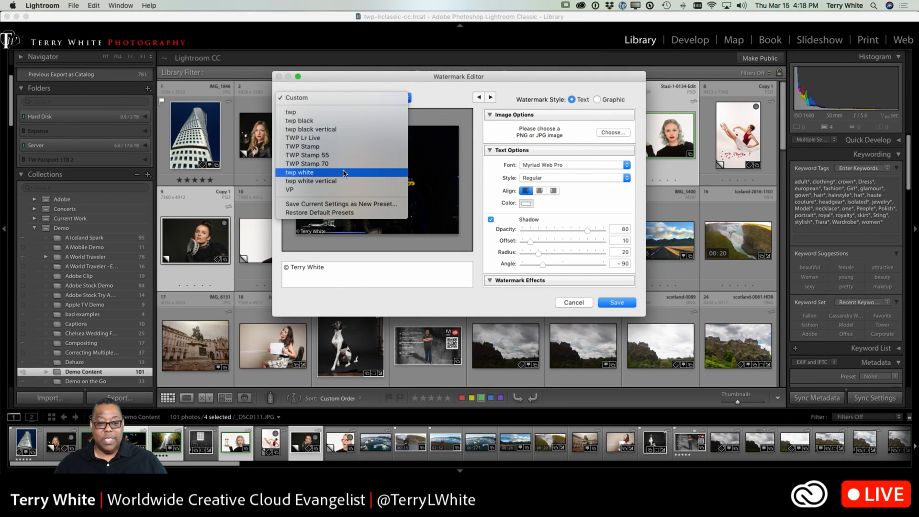
{"action": "left_click", "coordinate": [345, 138]}
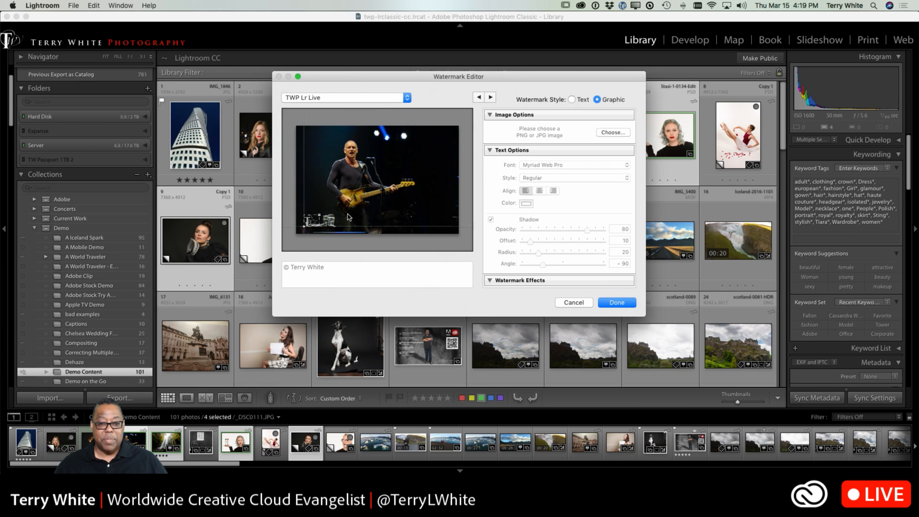
Shrink the watermark slightly on the preview, update the TWP Lr Live preset with it, and leave the editor.
{"action": "left_click_drag", "start_coordinate": [320, 211], "coordinate": [317, 218]}
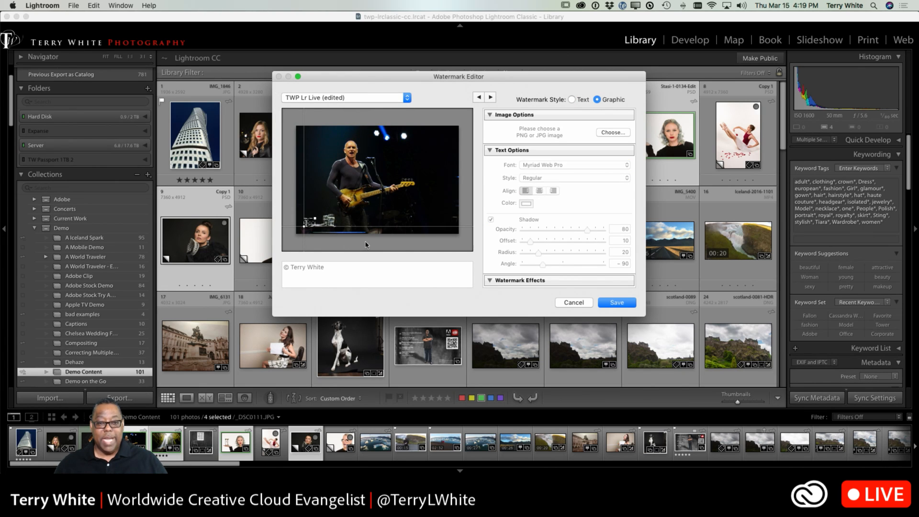
{"action": "left_click", "coordinate": [337, 98]}
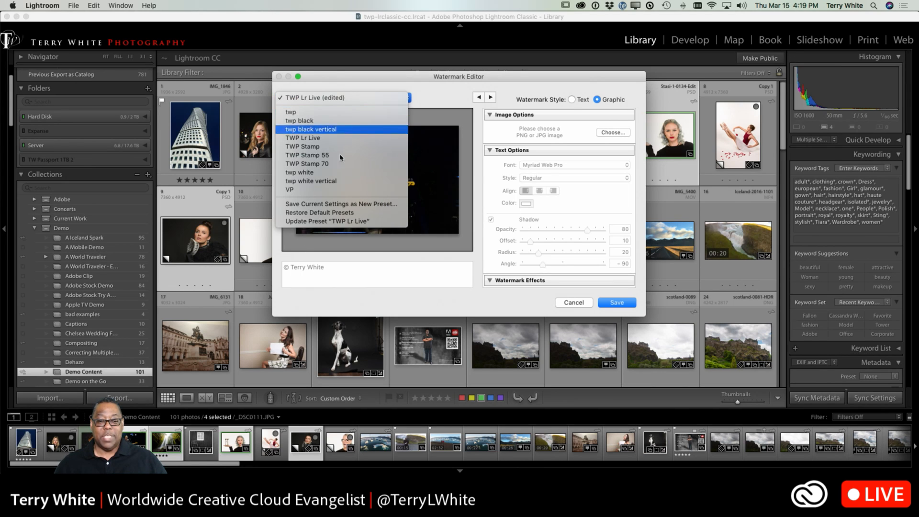
{"action": "left_click", "coordinate": [353, 225]}
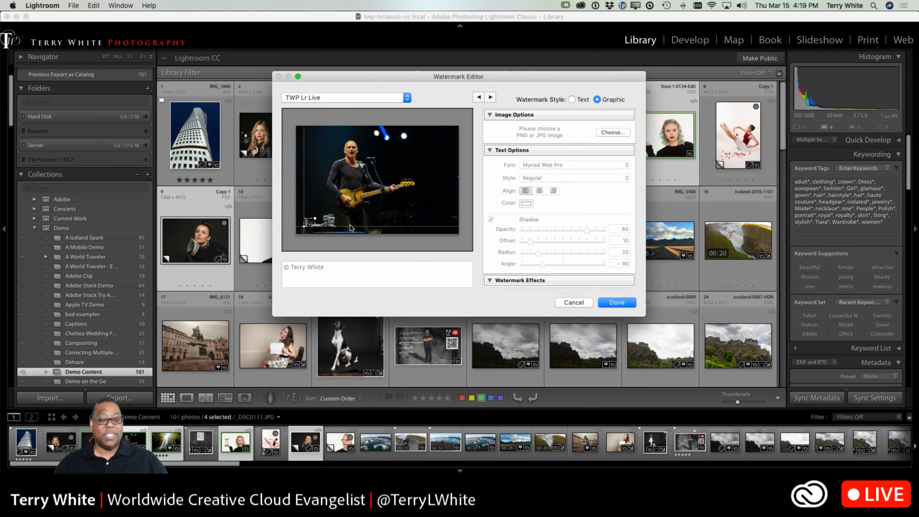
{"action": "left_click", "coordinate": [573, 303]}
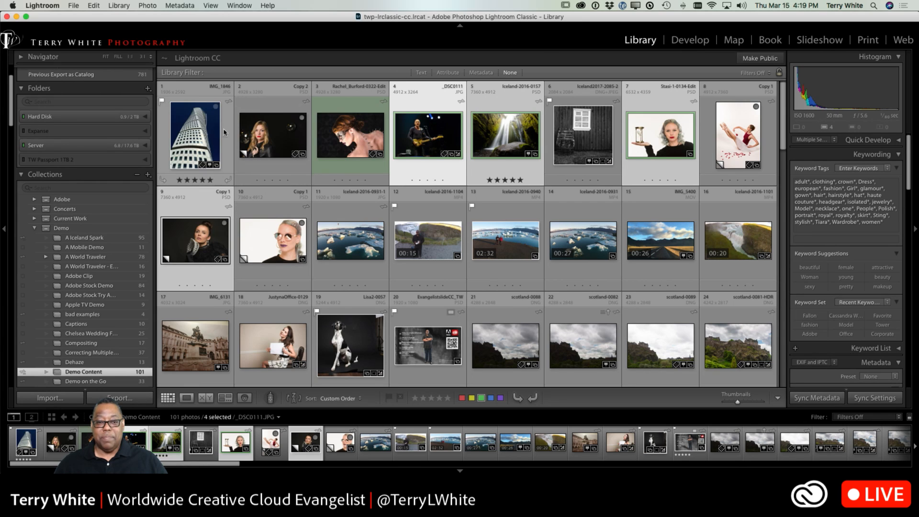
{"action": "left_click", "coordinate": [588, 141], "text": "super"}
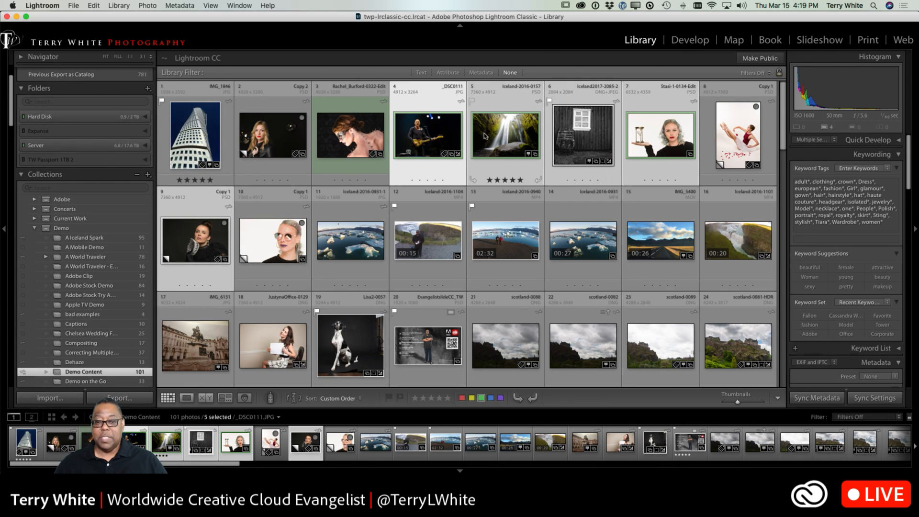
{"action": "left_click", "coordinate": [345, 144], "text": "super"}
{"action": "left_click", "coordinate": [273, 143], "text": "super"}
{"action": "left_click", "coordinate": [220, 146], "text": "super"}
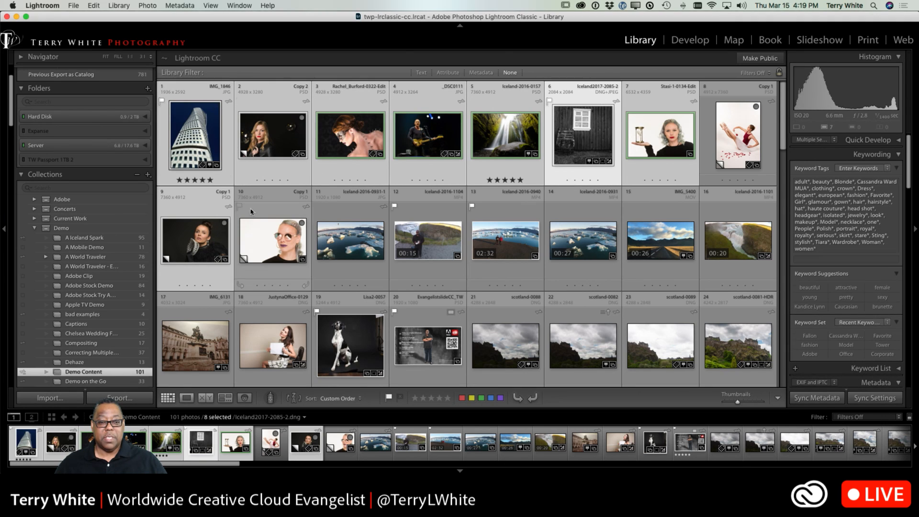
Select four photos together: the woman in sunglasses, the blonde portrait in the second cell, the skyscraper and the black-and-white barrel scene.
{"action": "left_click", "coordinate": [261, 245]}
{"action": "left_click", "coordinate": [268, 143], "text": "super"}
{"action": "left_click", "coordinate": [210, 144], "text": "super"}
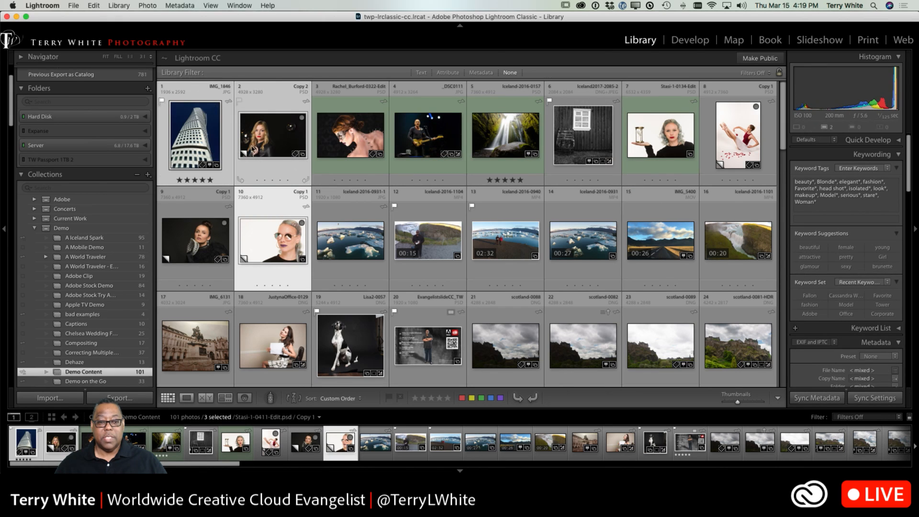
{"action": "left_click", "coordinate": [574, 146], "text": "super"}
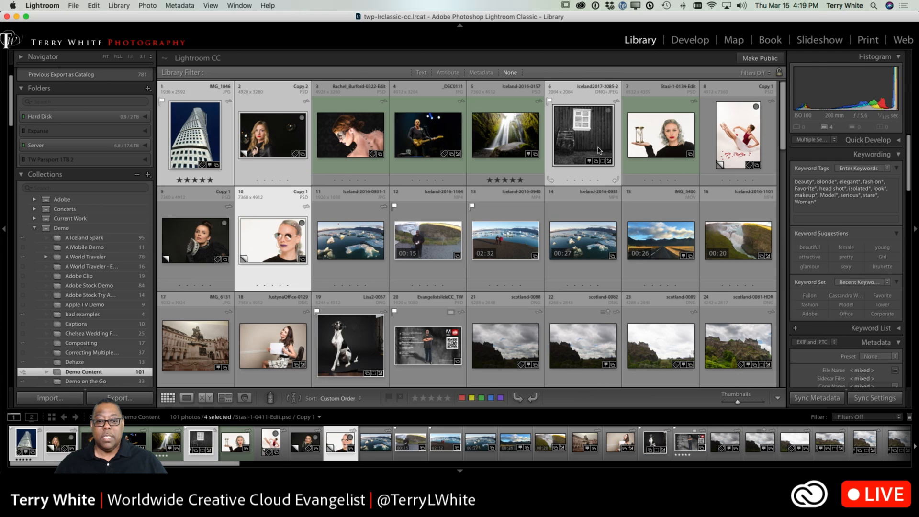
Export the four selected photos directly with the For Web Gallery export preset.
{"action": "left_click", "coordinate": [68, 6]}
{"action": "mouse_move", "coordinate": [110, 140]}
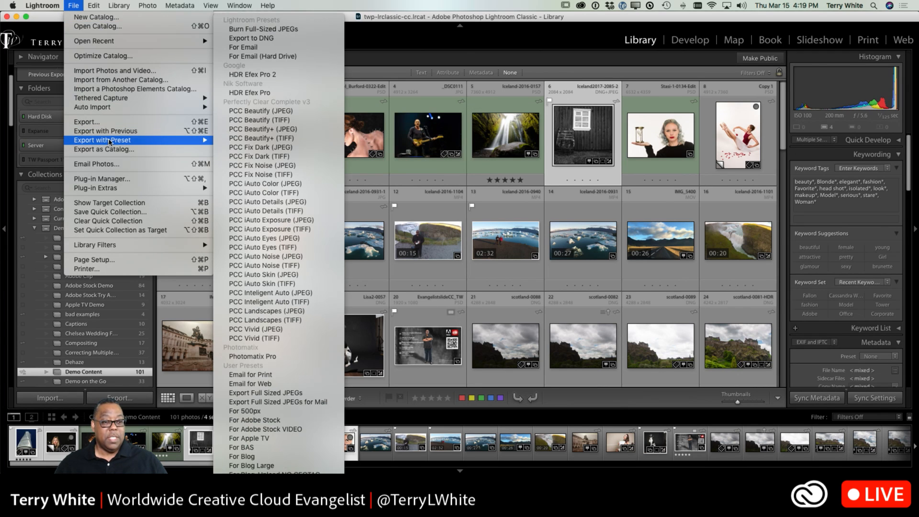
{"action": "scroll", "coordinate": [302, 356], "scroll_direction": "down", "scroll_amount": 10}
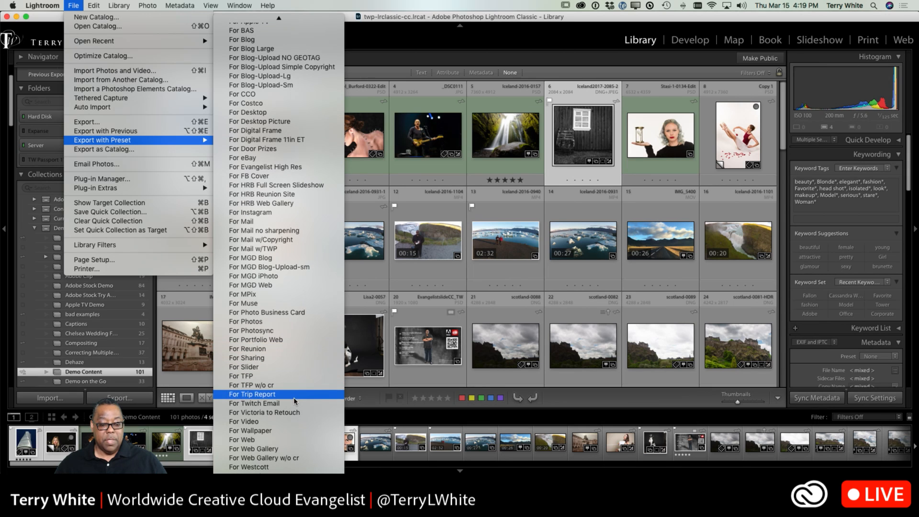
{"action": "left_click", "coordinate": [294, 458]}
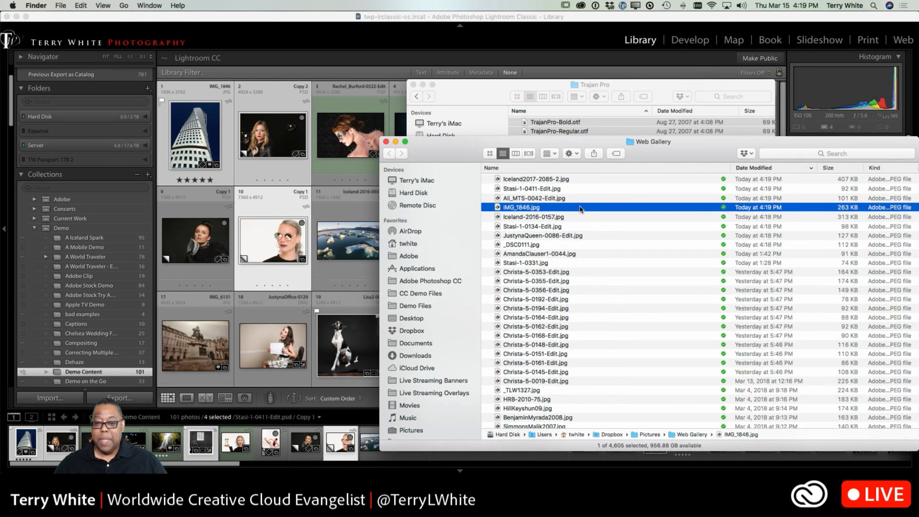
Preview the newly exported files in the Web Gallery folder, from the skyscraper to the barrel scene, to examine their watermarks.
{"action": "key", "text": "space"}
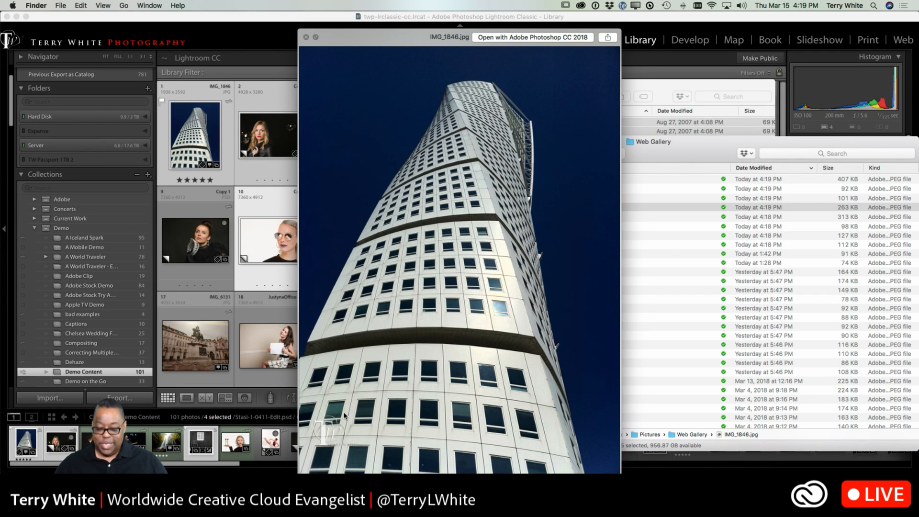
{"action": "key", "text": "Up"}
{"action": "key", "text": "Up"}
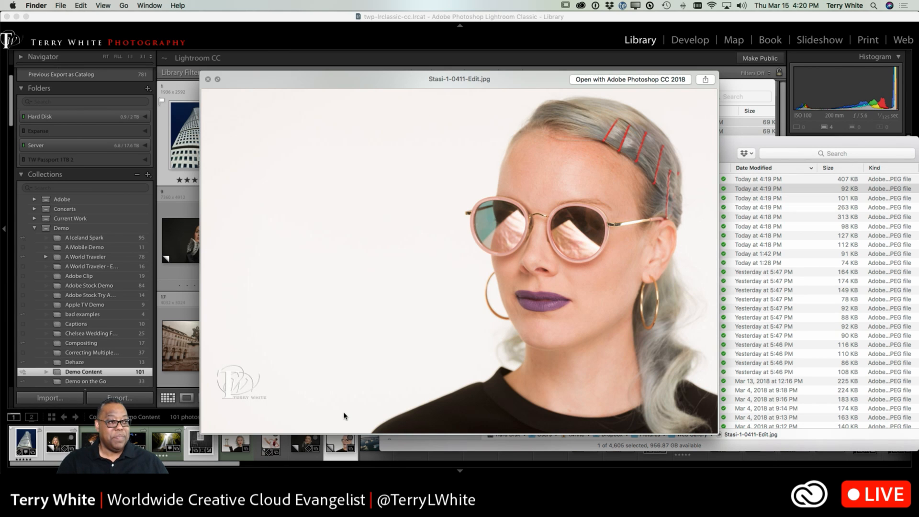
{"action": "key", "text": "Up"}
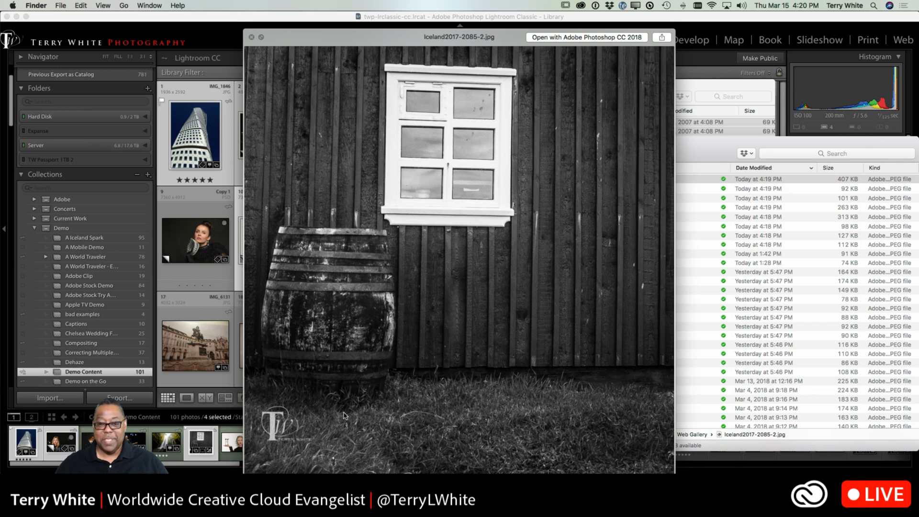
{"action": "key", "text": "space"}
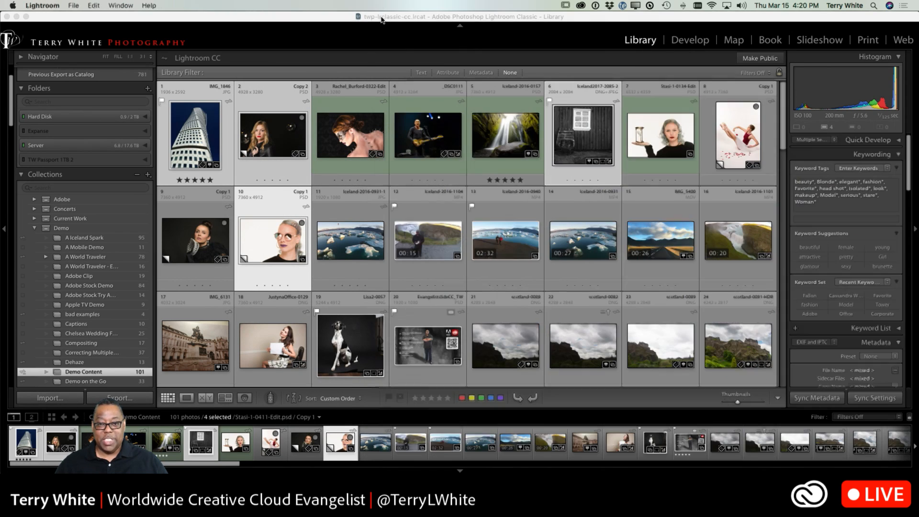
Switch back to Lightroom and open the sunlit waterfall photo in the Print module.
{"action": "left_click", "coordinate": [382, 18]}
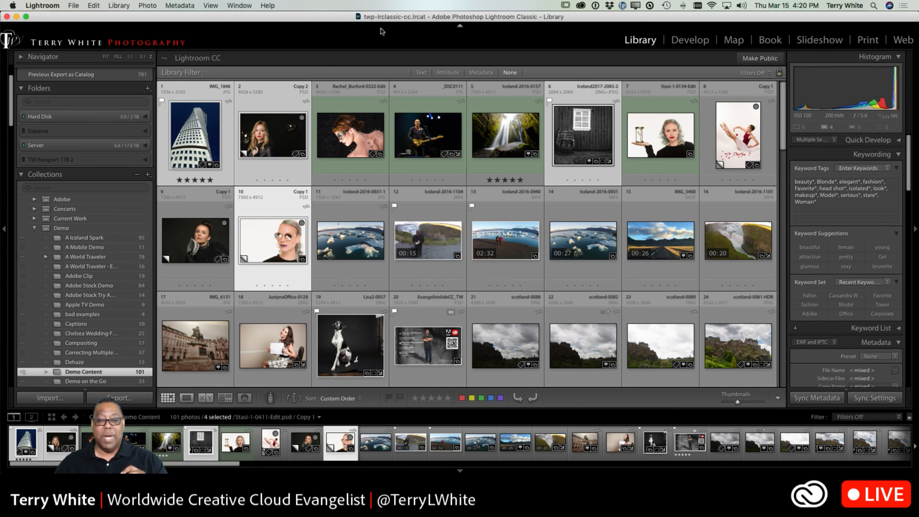
{"action": "left_click", "coordinate": [494, 147]}
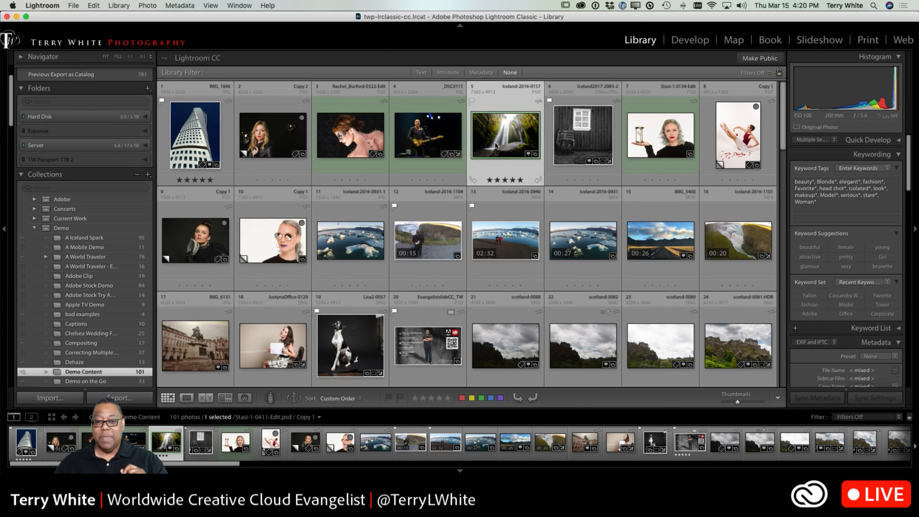
{"action": "left_click", "coordinate": [874, 44]}
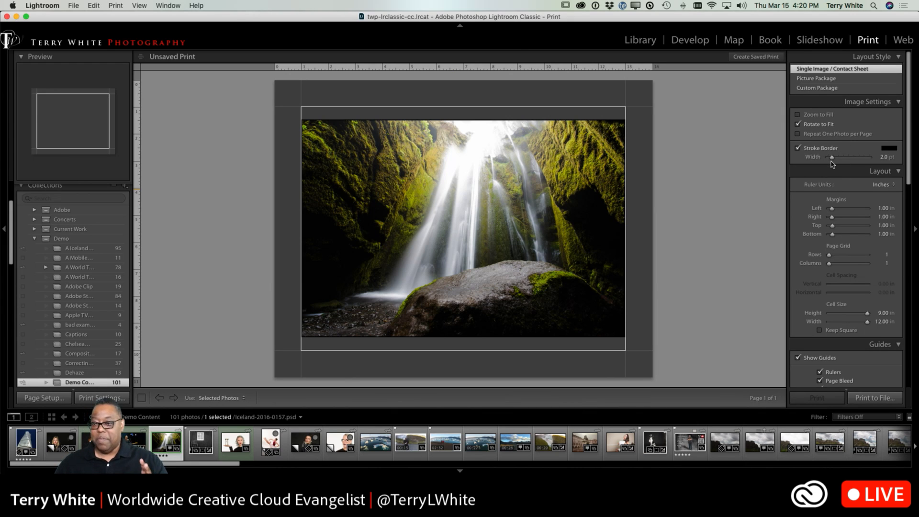
Try the TWP Stamp 70 watermark on the waterfall print page by turning watermarking on and off.
{"action": "scroll", "coordinate": [832, 165], "scroll_direction": "down", "scroll_amount": 8}
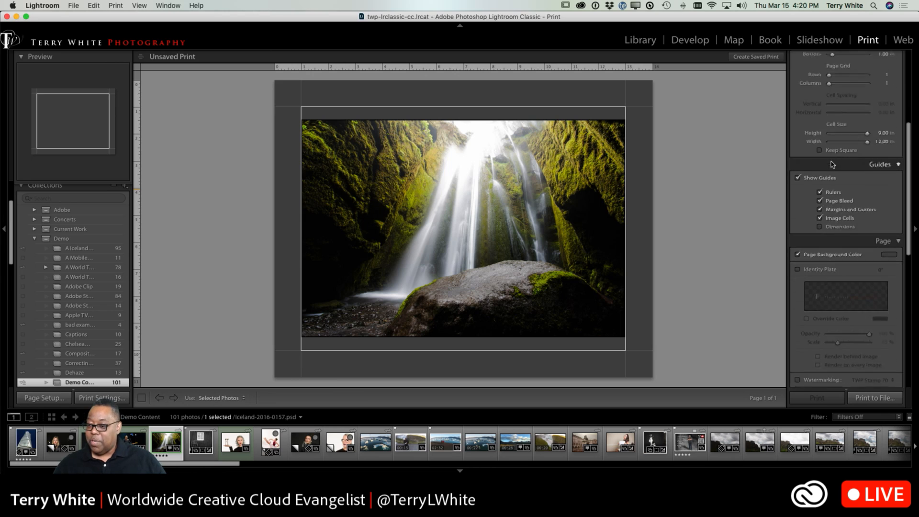
{"action": "scroll", "coordinate": [832, 165], "scroll_direction": "down", "scroll_amount": 4}
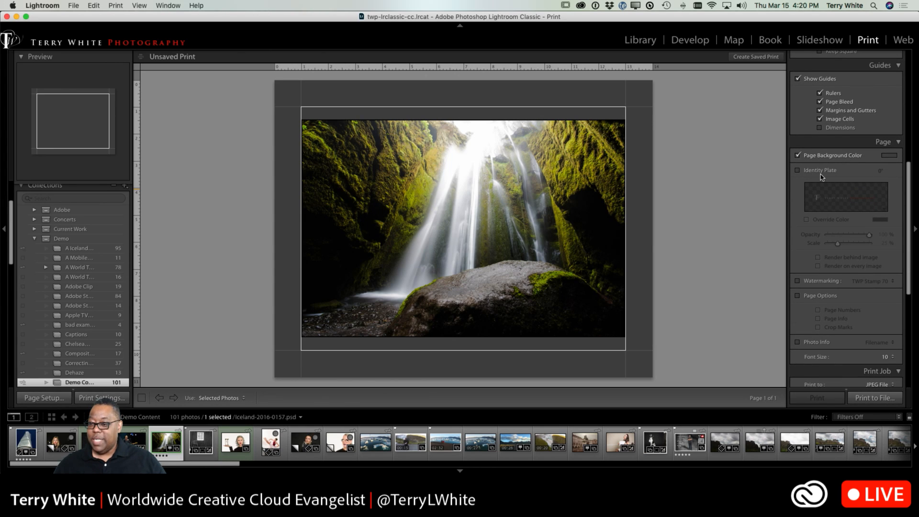
{"action": "left_click", "coordinate": [823, 281]}
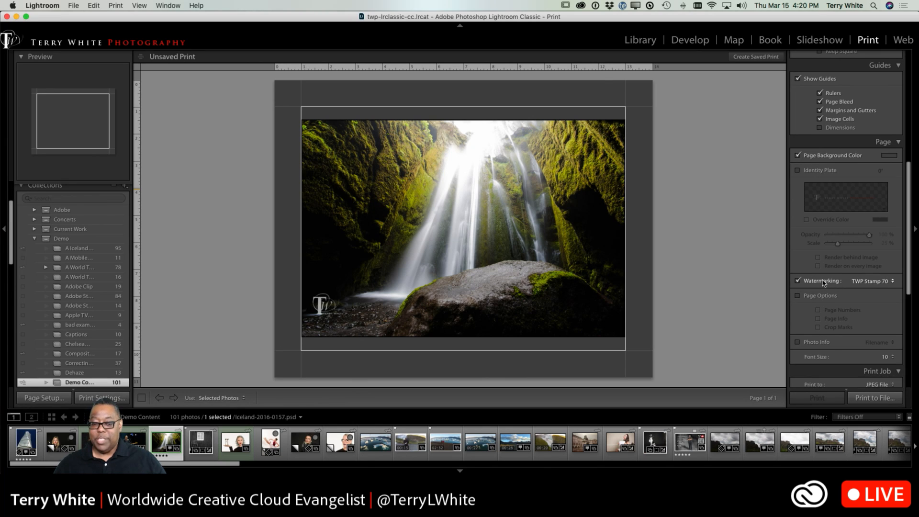
{"action": "left_click", "coordinate": [824, 281]}
{"action": "left_click", "coordinate": [823, 282]}
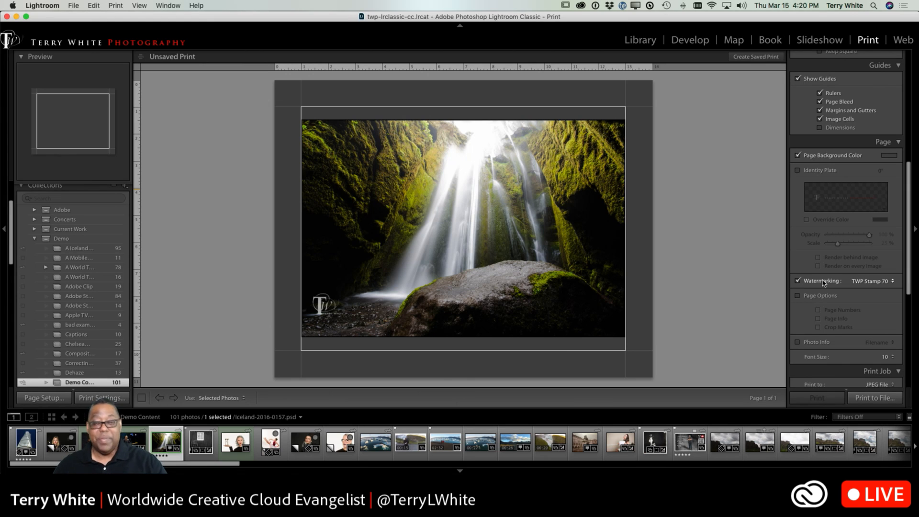
{"action": "left_click", "coordinate": [824, 282]}
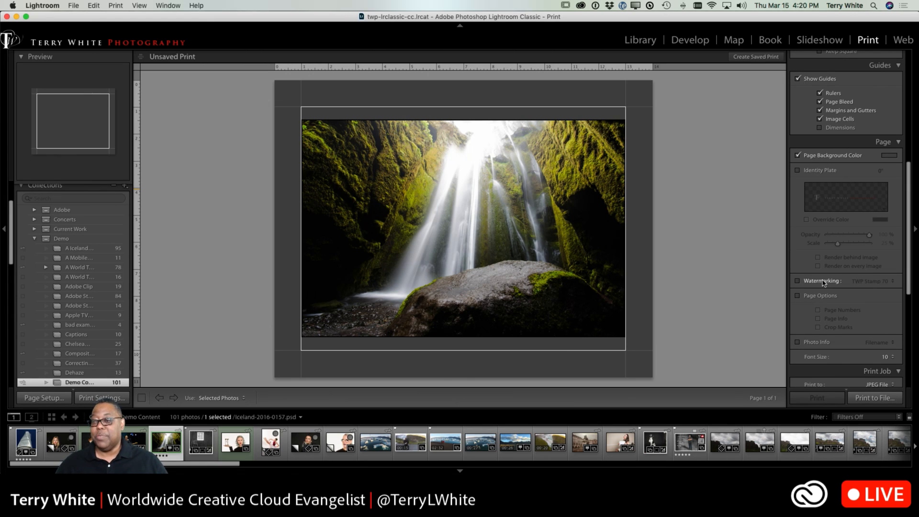
Add the identity plate to the print page and center it in the margin below the waterfall photo.
{"action": "left_click", "coordinate": [810, 172]}
{"action": "left_click_drag", "start_coordinate": [454, 354], "coordinate": [457, 364]}
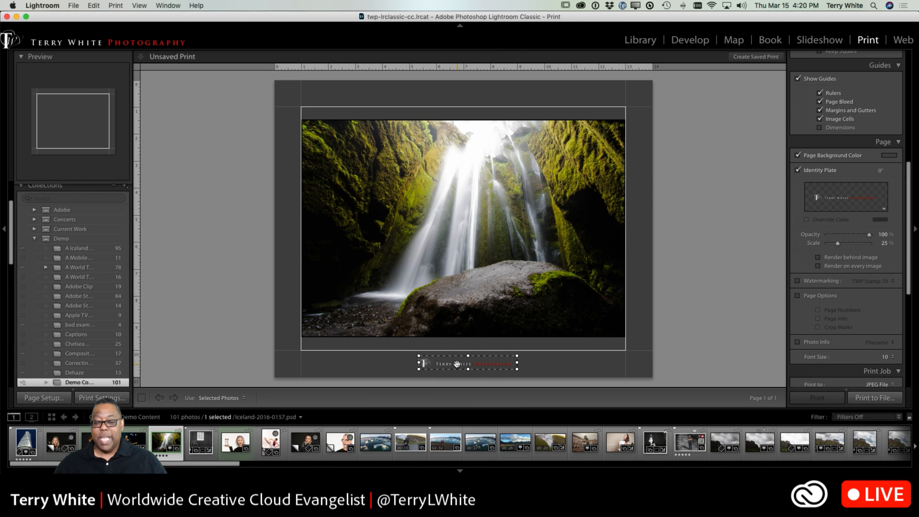
{"action": "left_click", "coordinate": [607, 369]}
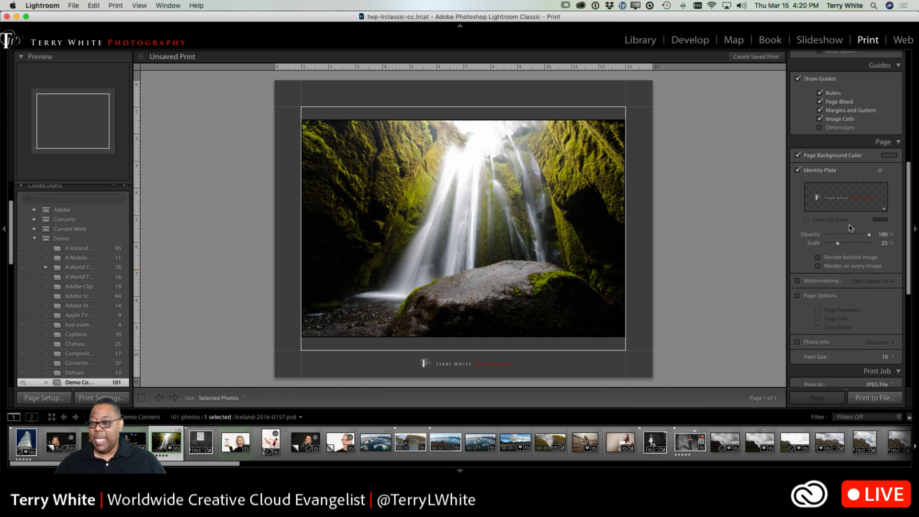
Set the print page background color to white and enable Zoom to Fill for the waterfall photo.
{"action": "left_click", "coordinate": [885, 156]}
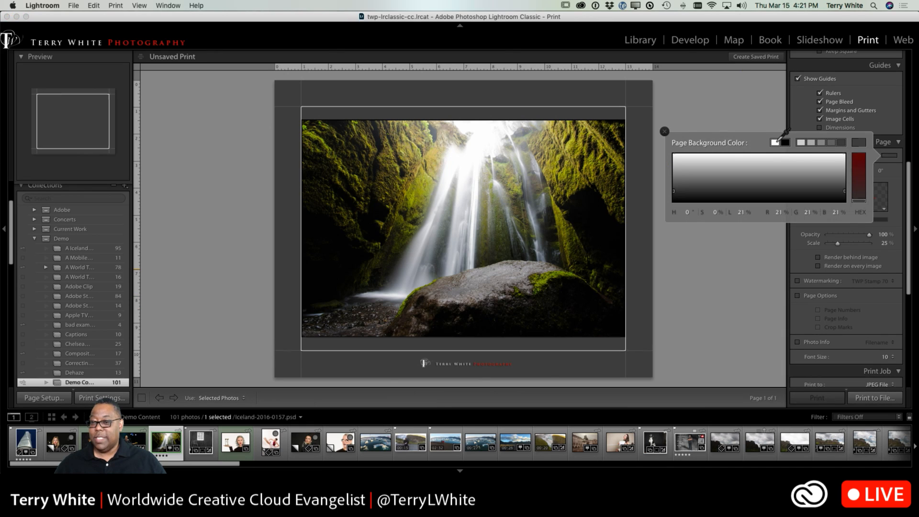
{"action": "left_click", "coordinate": [776, 142]}
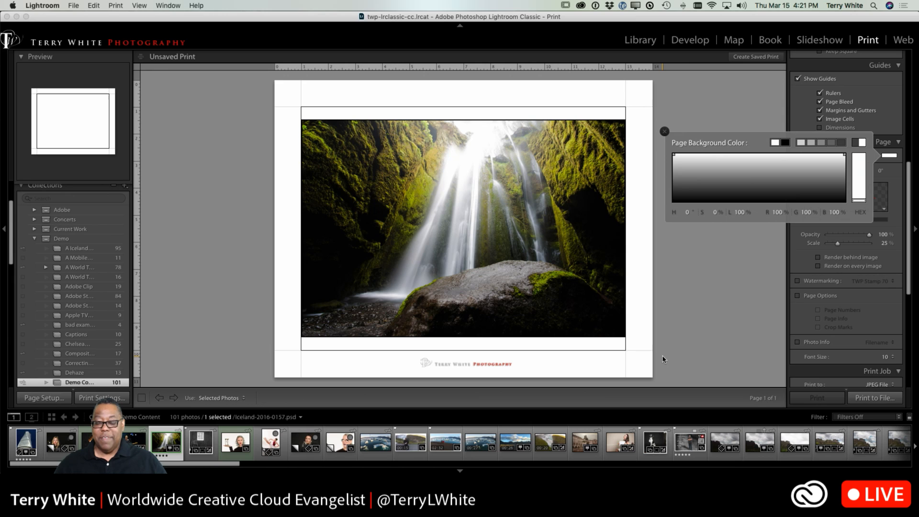
{"action": "left_click", "coordinate": [665, 131]}
{"action": "scroll", "coordinate": [833, 139], "scroll_direction": "up", "scroll_amount": 10}
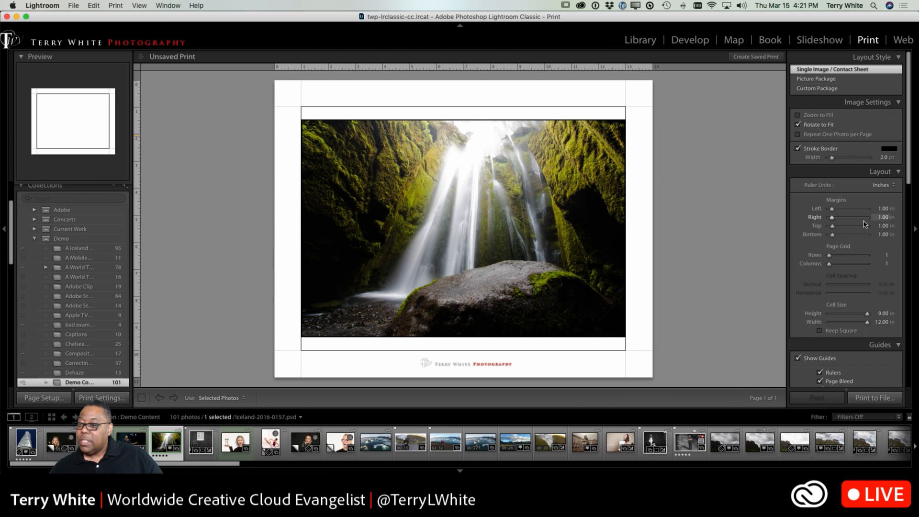
{"action": "left_click", "coordinate": [814, 115]}
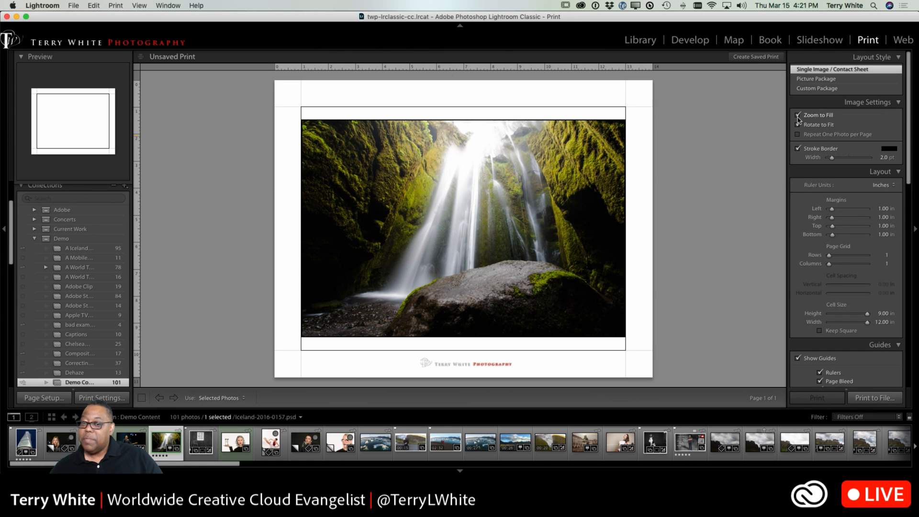